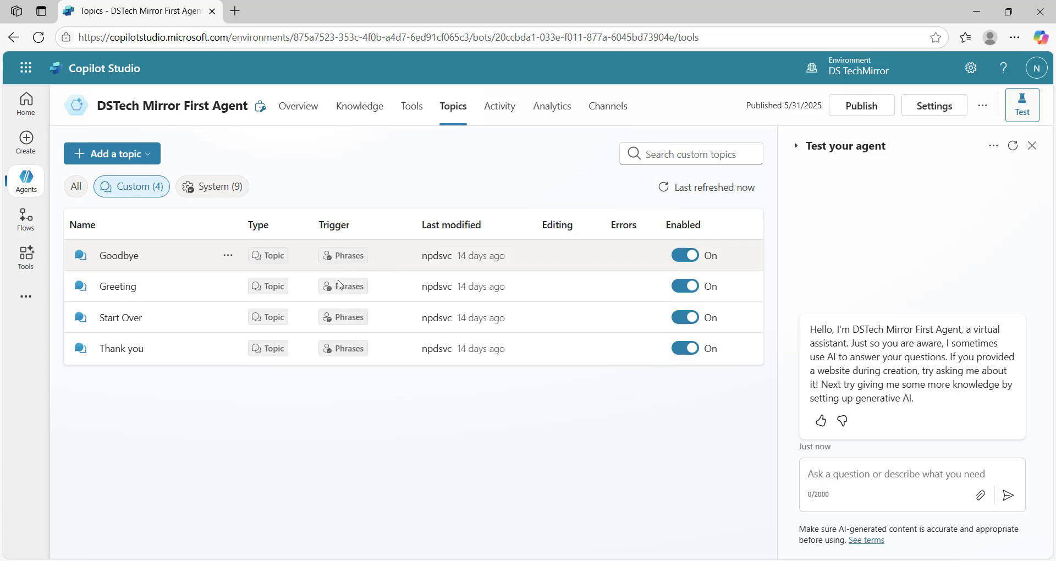
Examine the trigger phrases of the Greeting, Start Over and Thank you custom topics.
{"action": "mouse_move", "coordinate": [340, 294]}
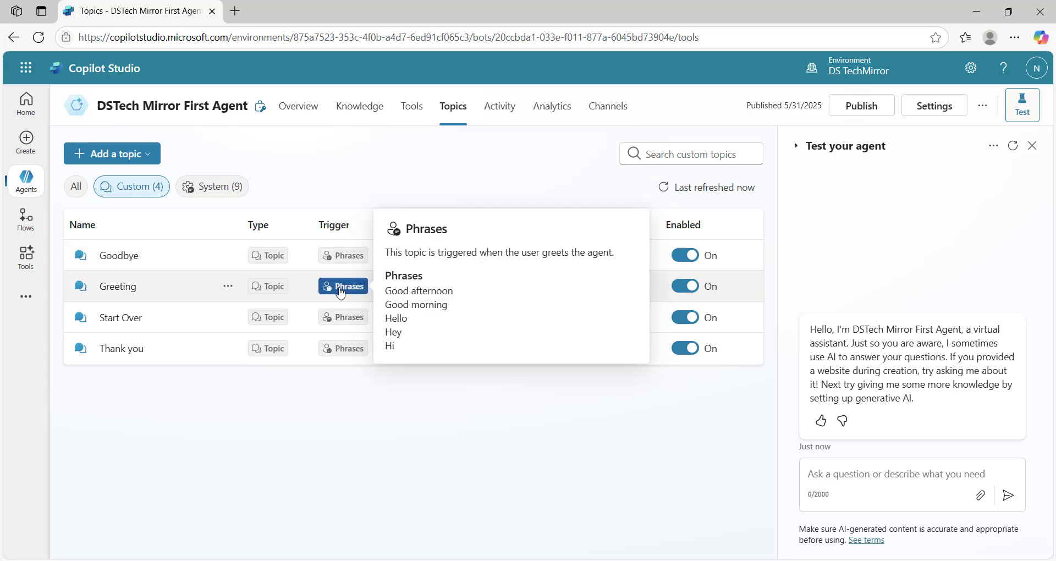
{"action": "mouse_move", "coordinate": [340, 317]}
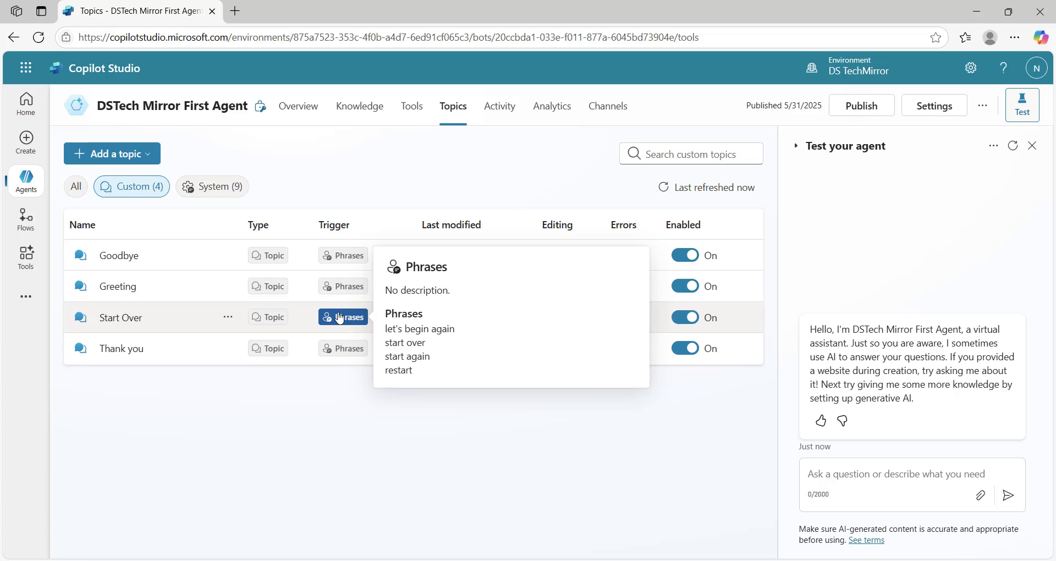
{"action": "mouse_move", "coordinate": [332, 355]}
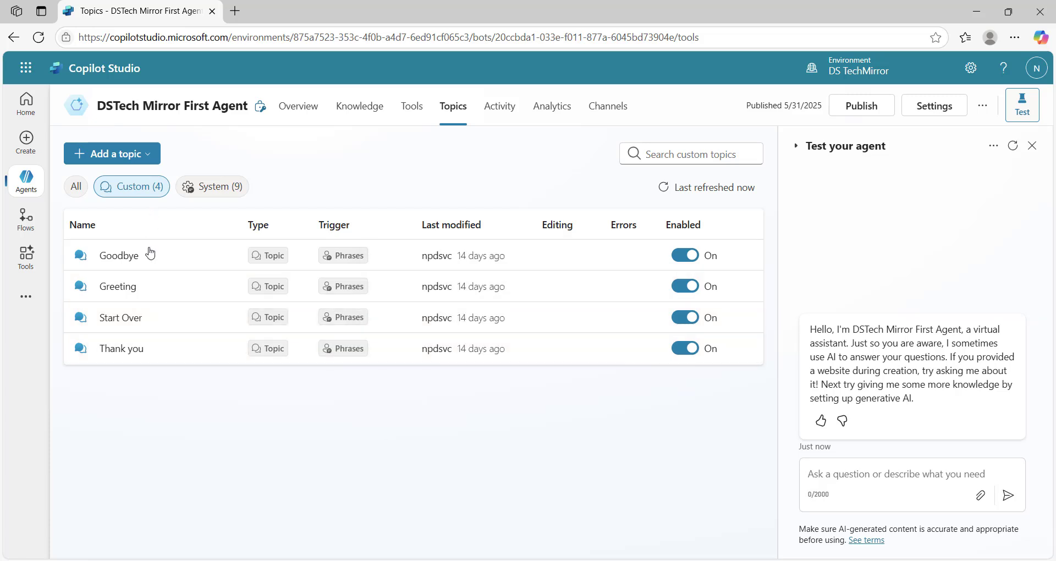
Compare the actions available for the Conversation Start system topic with those for the Goodbye custom topic.
{"action": "left_click", "coordinate": [219, 188]}
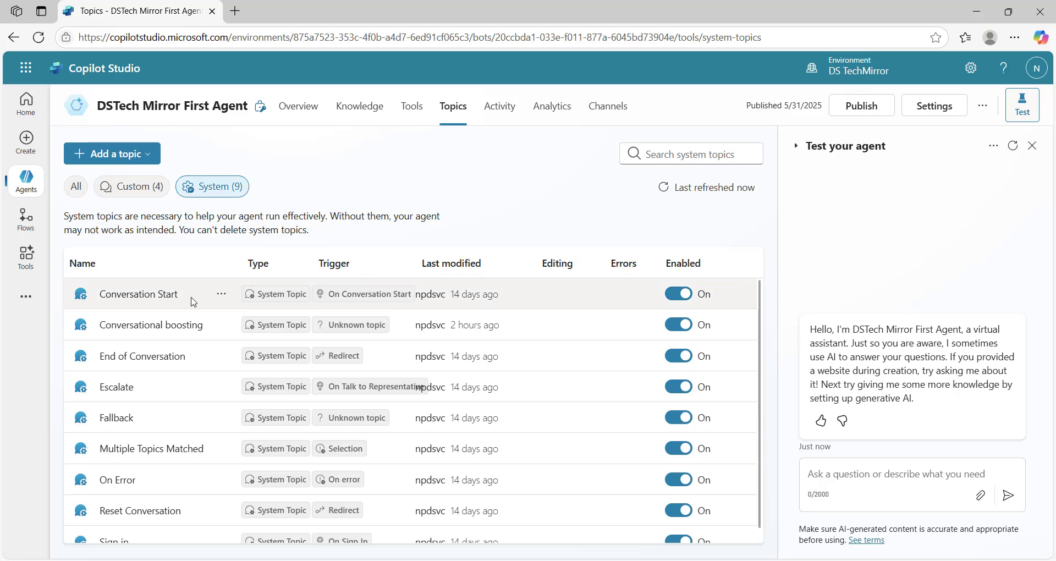
{"action": "left_click", "coordinate": [222, 297]}
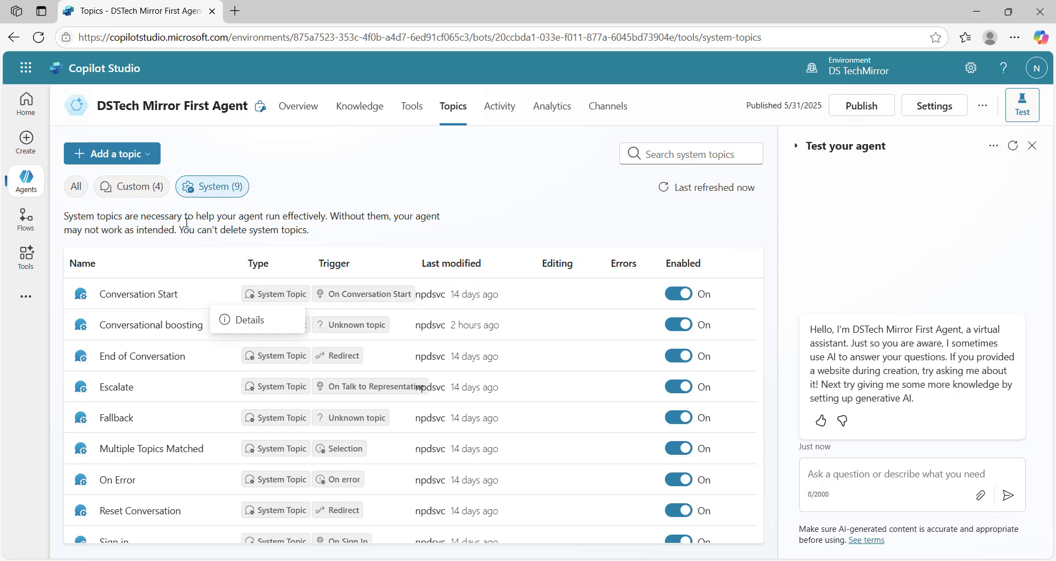
{"action": "left_click", "coordinate": [141, 193]}
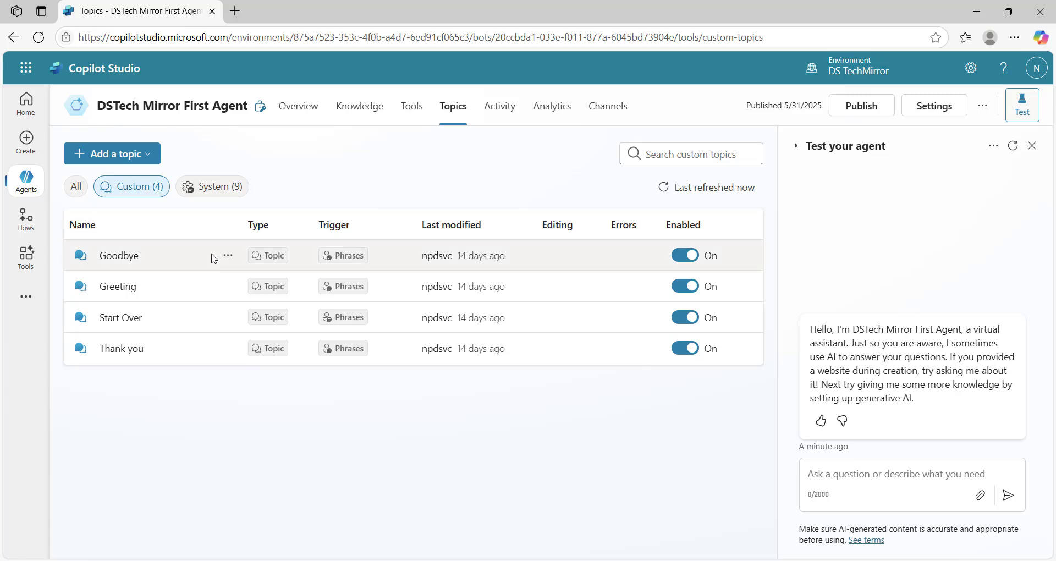
{"action": "left_click", "coordinate": [231, 257]}
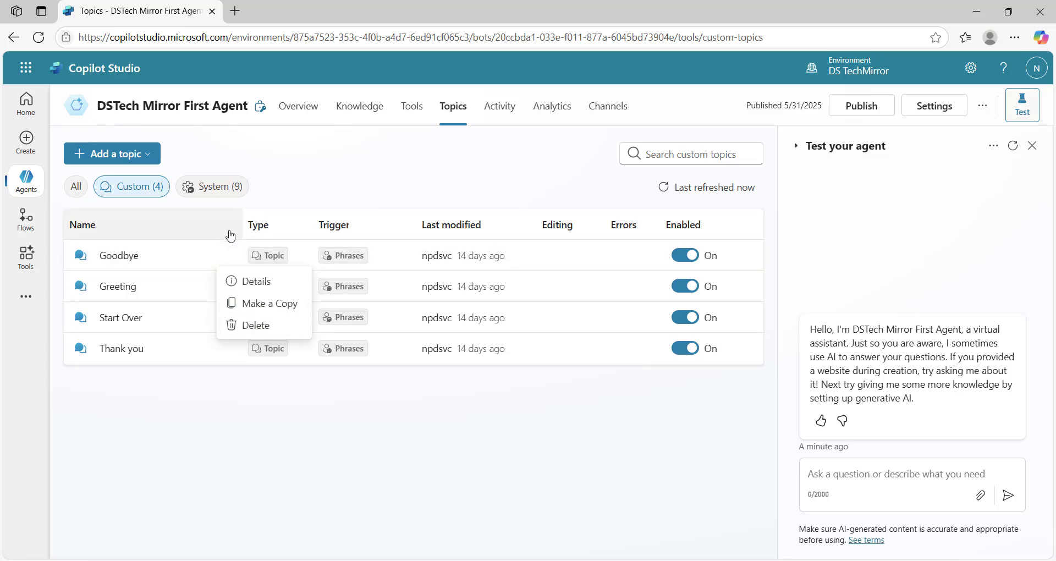
Review the full list of system topics, including their triggers, last modified, editing and enabled details.
{"action": "left_click", "coordinate": [221, 198]}
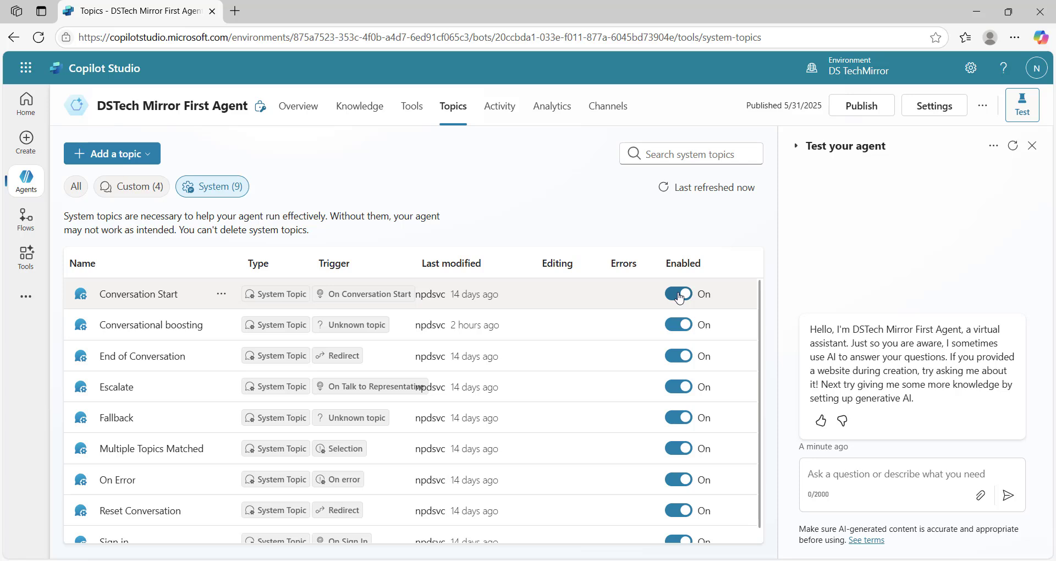
{"action": "left_click", "coordinate": [350, 324]}
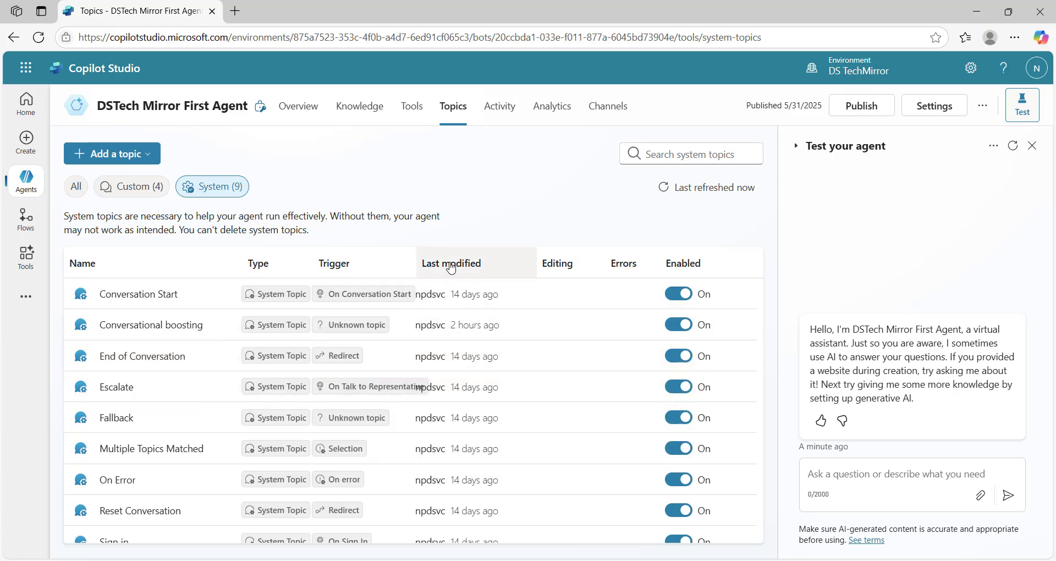
{"action": "left_click_drag", "start_coordinate": [420, 263], "coordinate": [562, 264]}
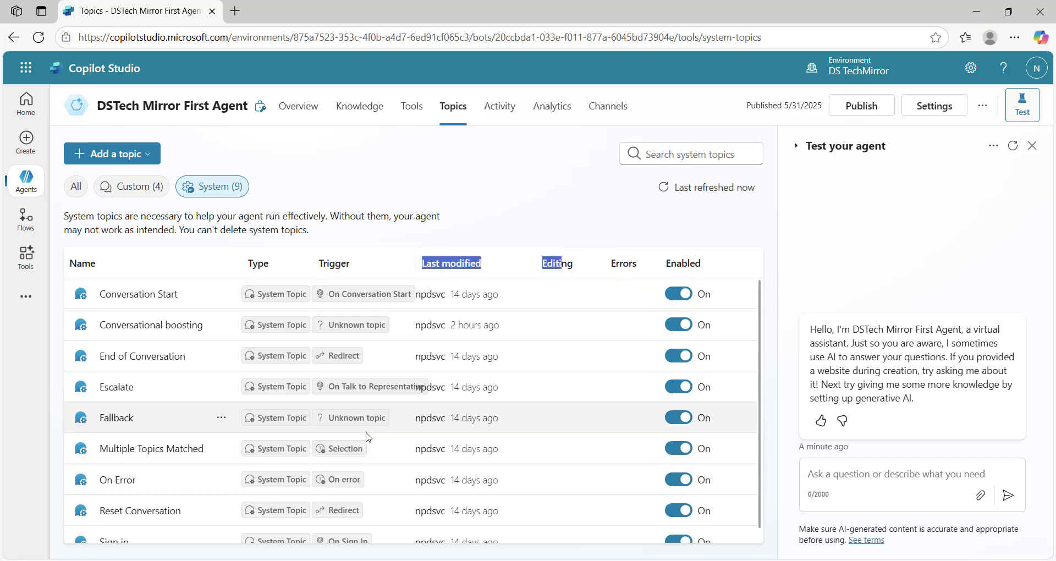
{"action": "scroll", "coordinate": [400, 464], "scroll_direction": "down", "scroll_amount": 1}
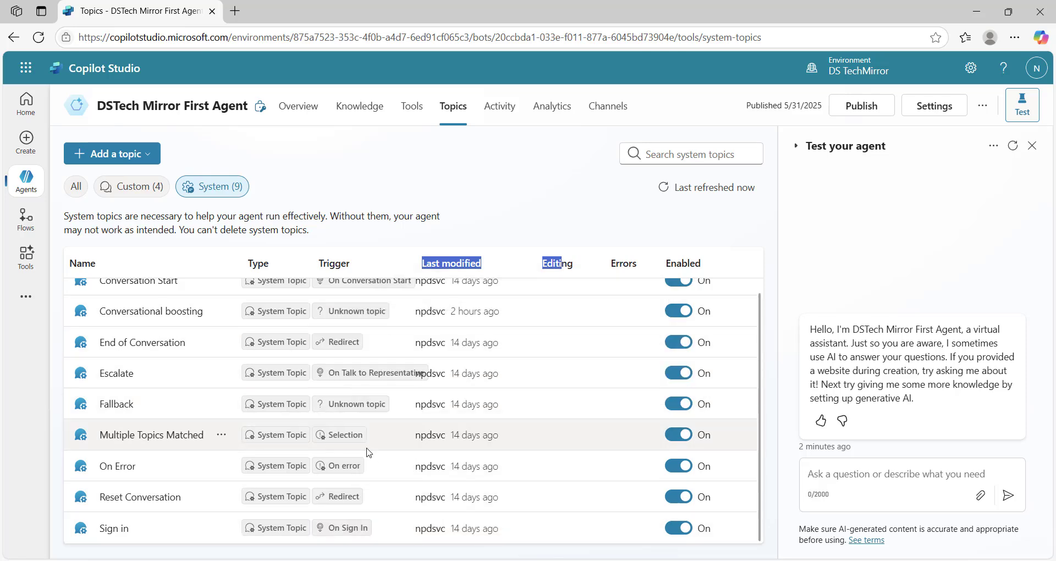
{"action": "scroll", "coordinate": [368, 452], "scroll_direction": "up", "scroll_amount": 1}
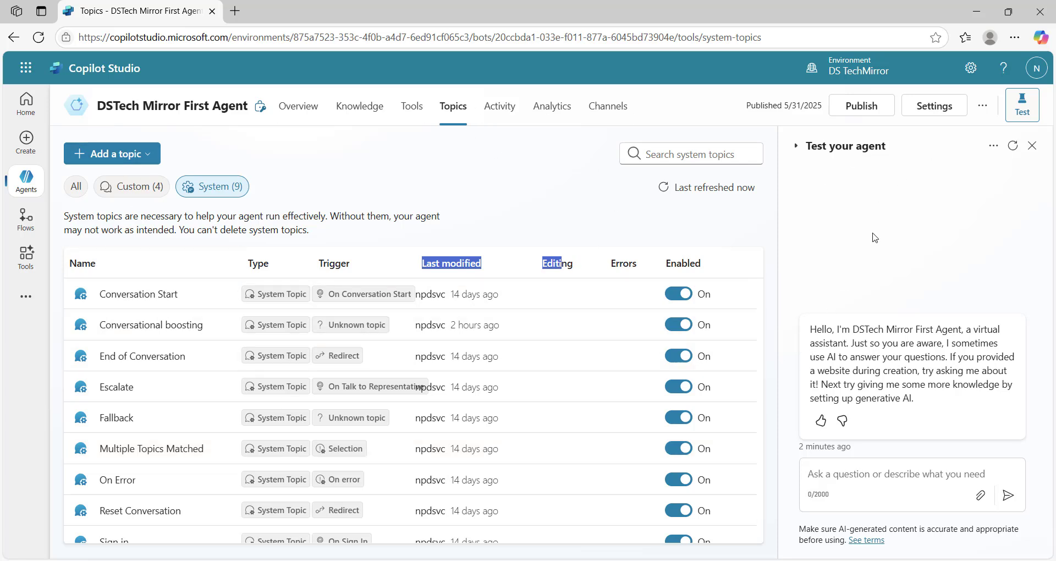
Open the Conversation Start topic behind the agent's greeting in the test chat.
{"action": "left_click", "coordinate": [144, 296]}
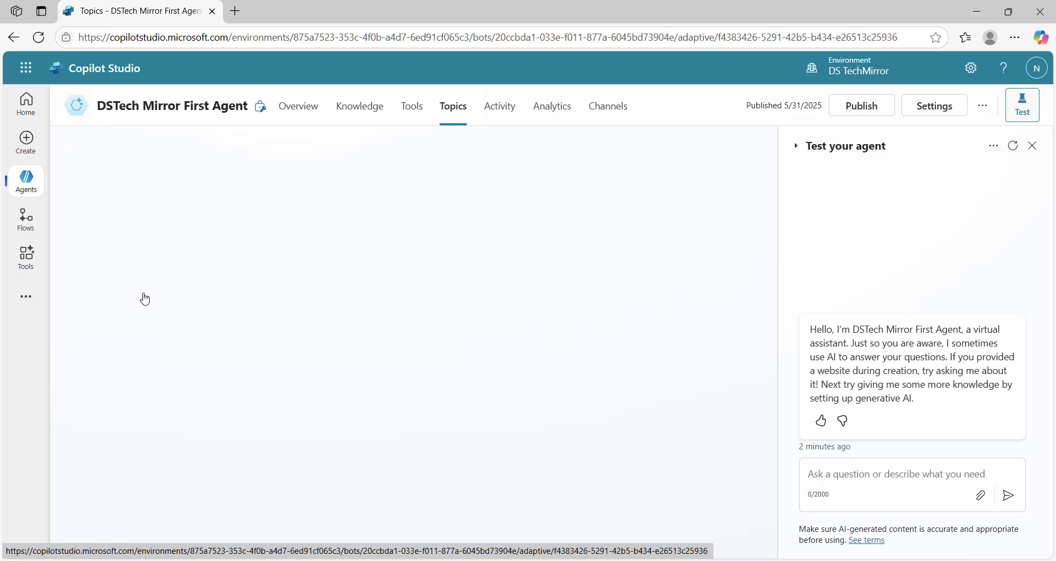
{"action": "left_click", "coordinate": [446, 110]}
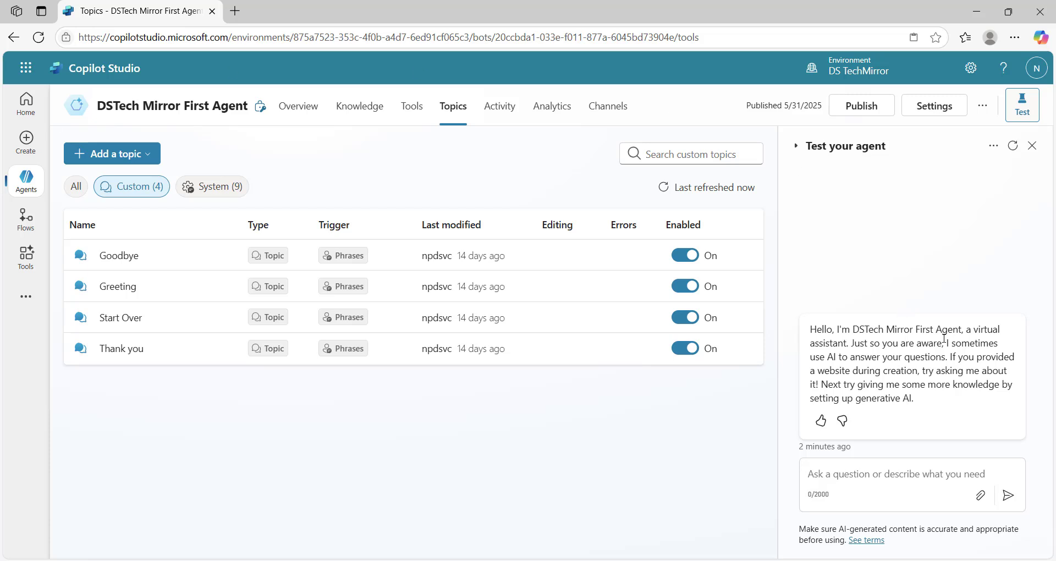
{"action": "left_click", "coordinate": [930, 350]}
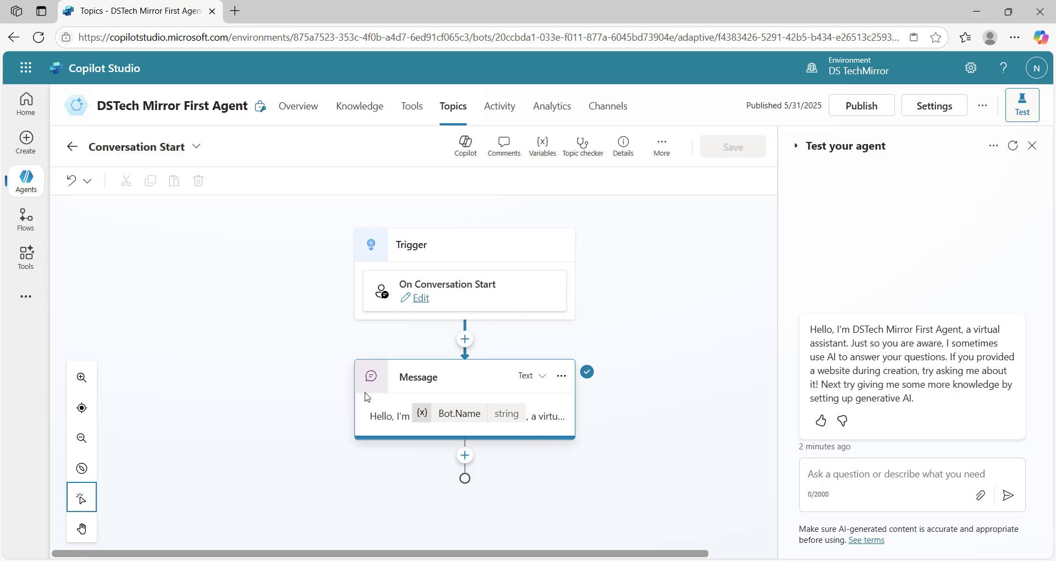
Copy the Conversation Start message text and replace it with "this is conversational start topic".
{"action": "left_click", "coordinate": [555, 420]}
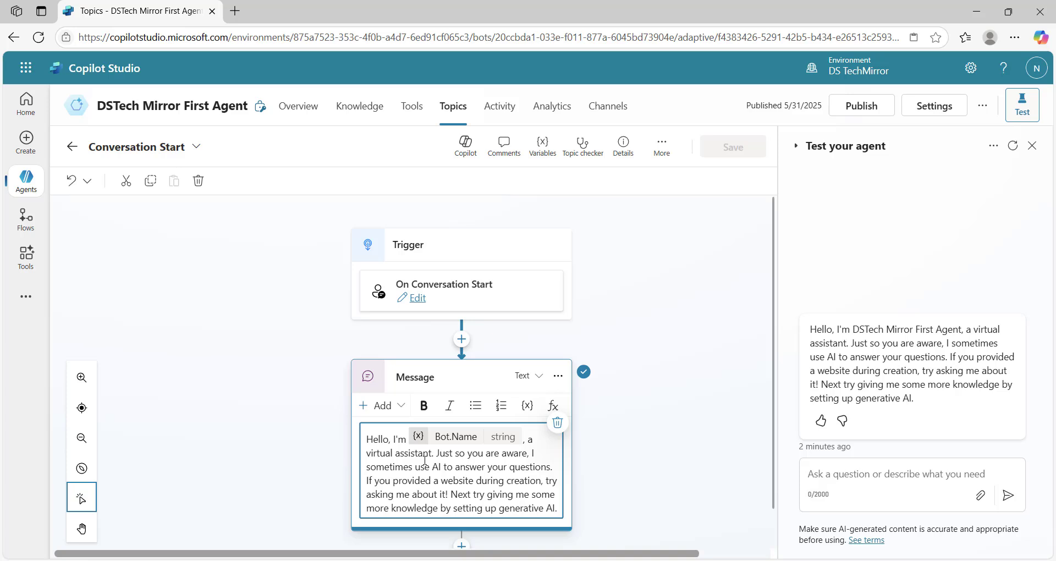
{"action": "scroll", "coordinate": [425, 461], "scroll_direction": "down", "scroll_amount": 2}
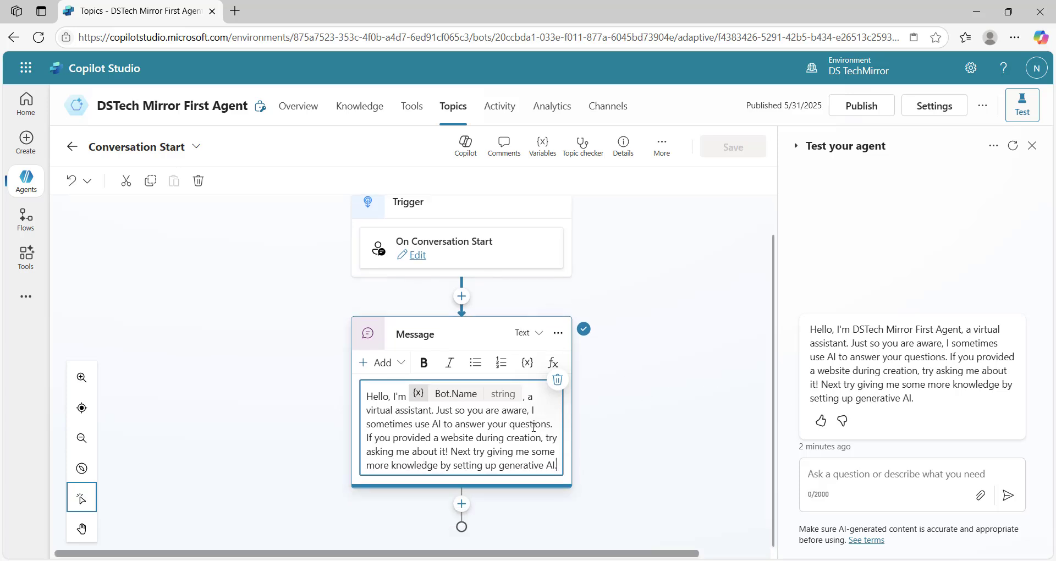
{"action": "triple_click", "coordinate": [519, 439]}
{"action": "key", "text": "ctrl+c"}
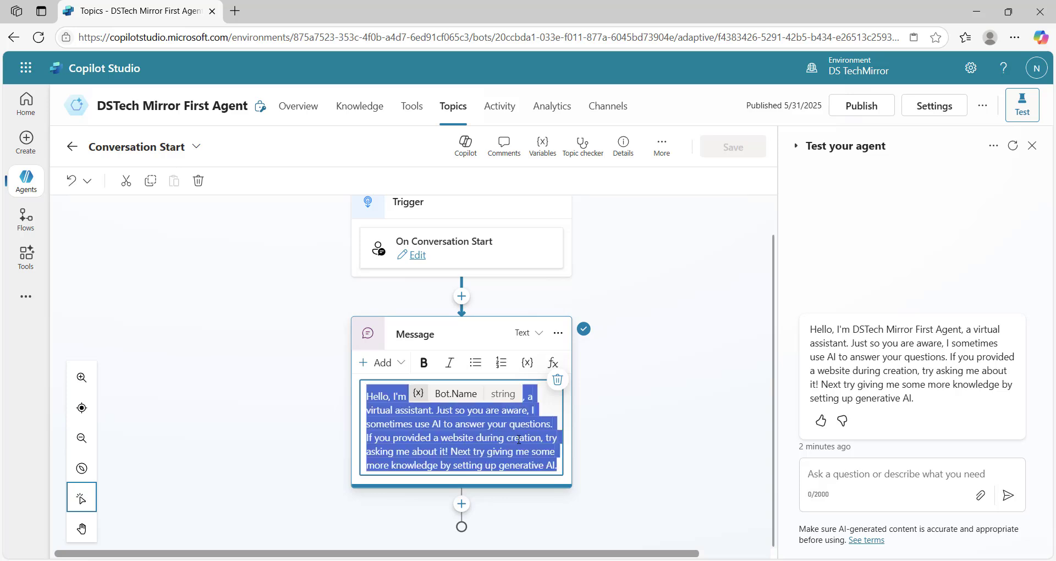
{"action": "key", "text": "BackSpace"}
{"action": "type", "text": "Hi"}
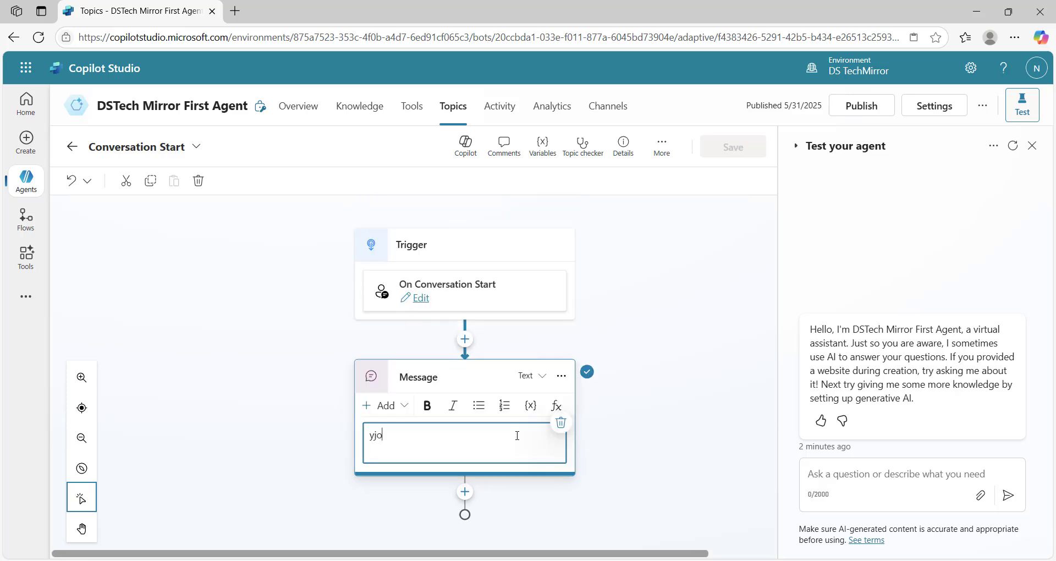
{"action": "key", "text": "BackSpace"}
{"action": "key", "text": "BackSpace"}
{"action": "type", "text": "this is conversational start "}
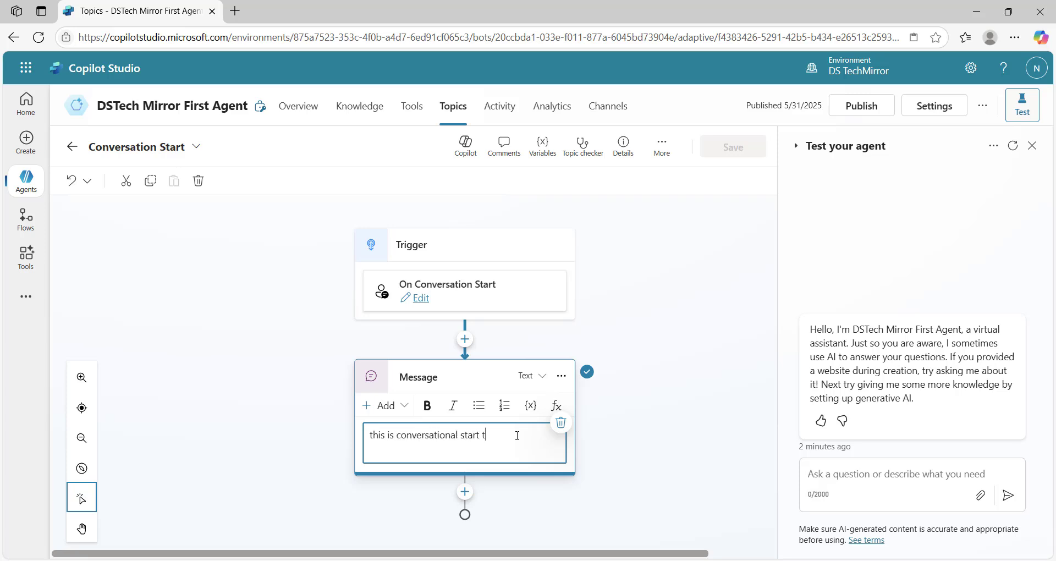
{"action": "type", "text": "topic"}
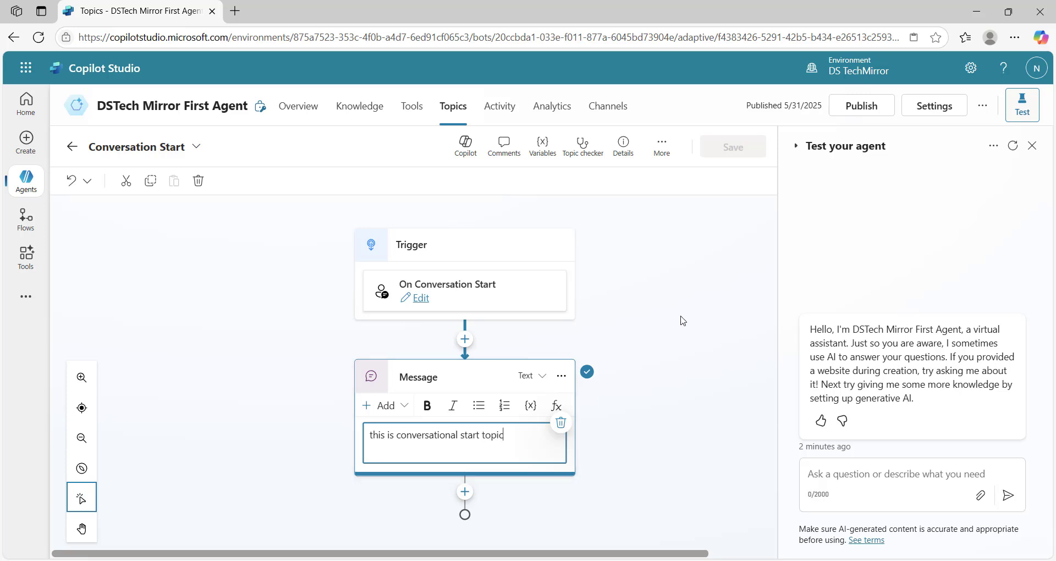
Save the Conversation Start topic and start a new test conversation with the agent.
{"action": "key", "text": "ctrl+s"}
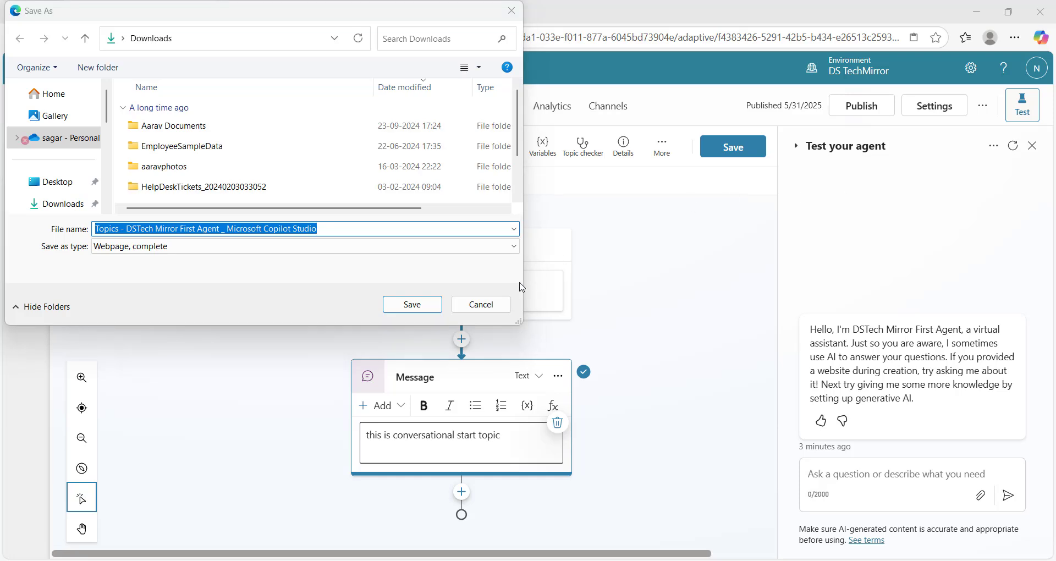
{"action": "left_click", "coordinate": [494, 305]}
{"action": "left_click", "coordinate": [733, 146]}
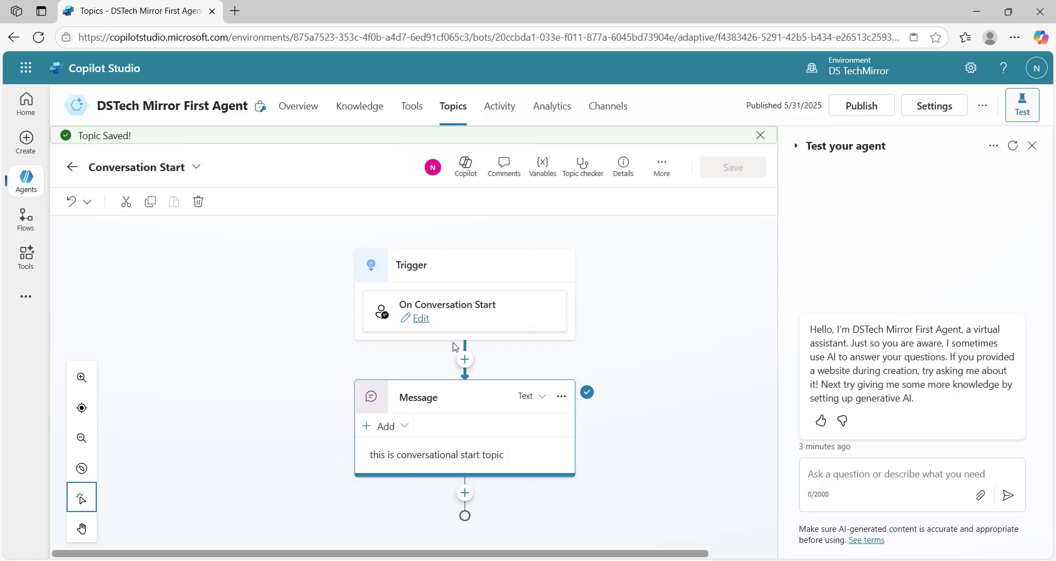
{"action": "left_click", "coordinate": [1013, 146]}
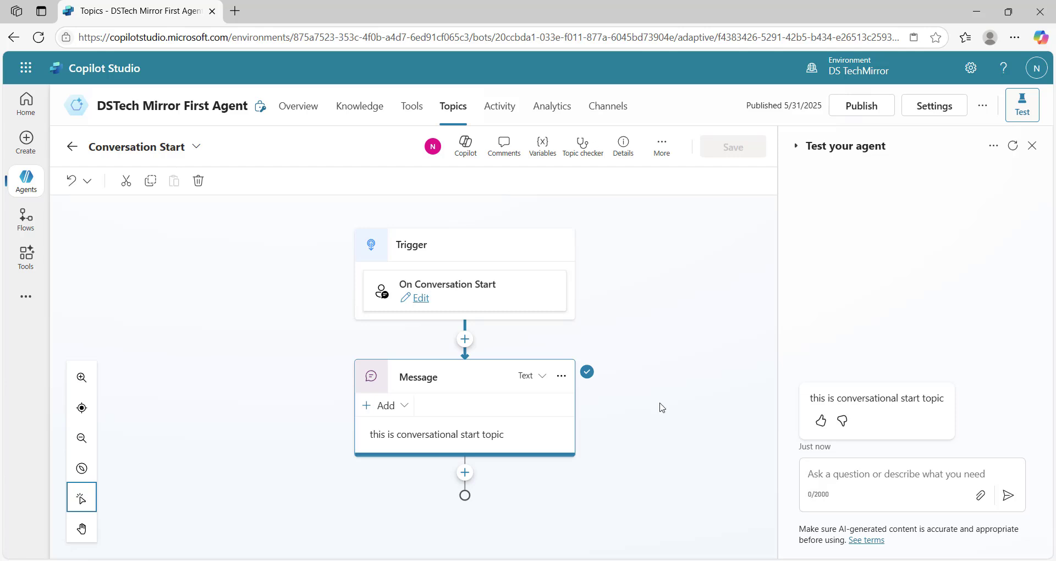
Restore the copied original greeting, including the Bot.Name variable, in the Conversation Start message and save the topic.
{"action": "left_click", "coordinate": [467, 435]}
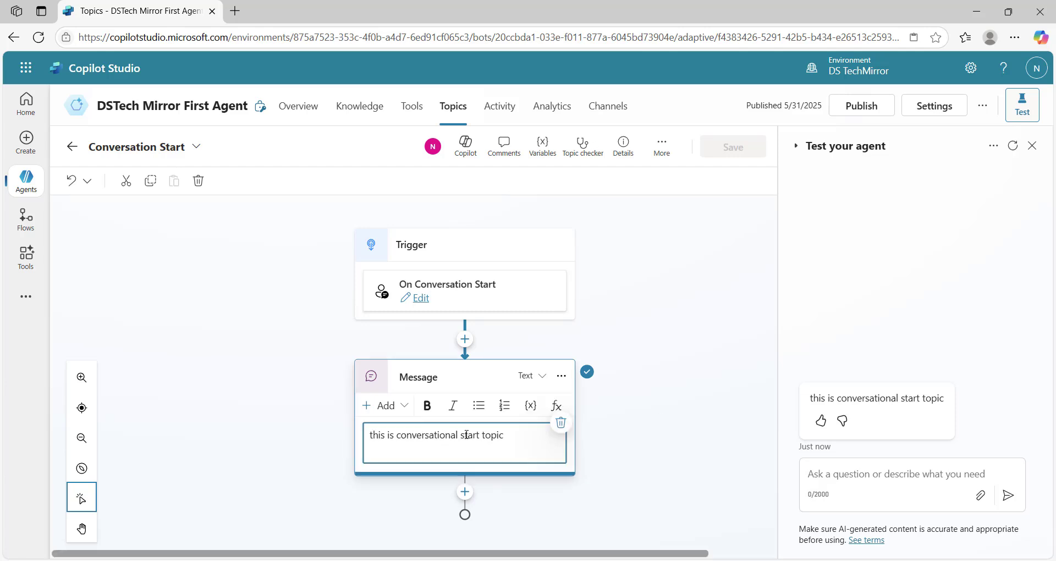
{"action": "key", "text": "ctrl+a"}
{"action": "type", "text": "v"}
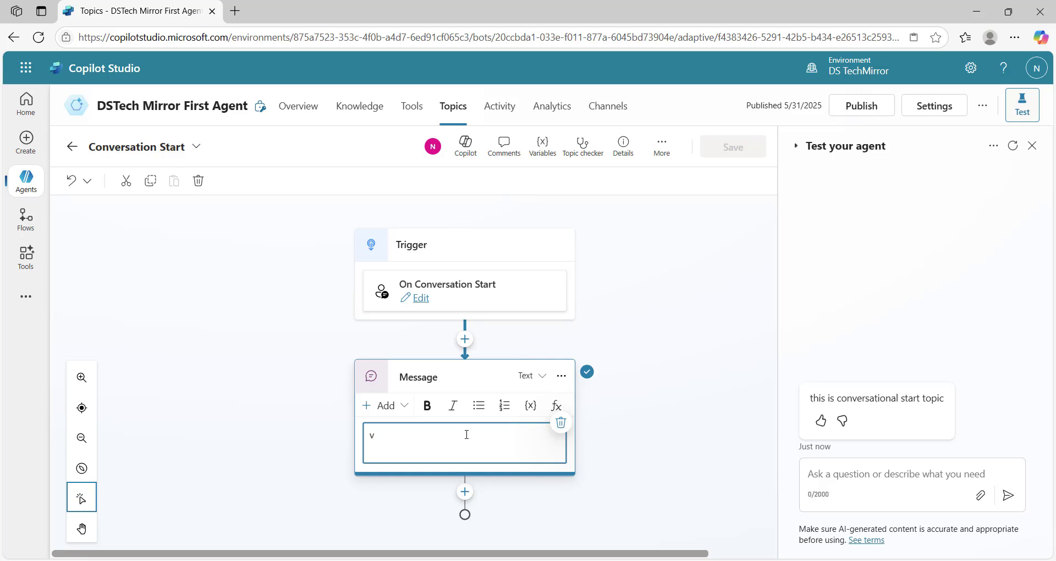
{"action": "key", "text": "BackSpace"}
{"action": "key", "text": "ctrl+v"}
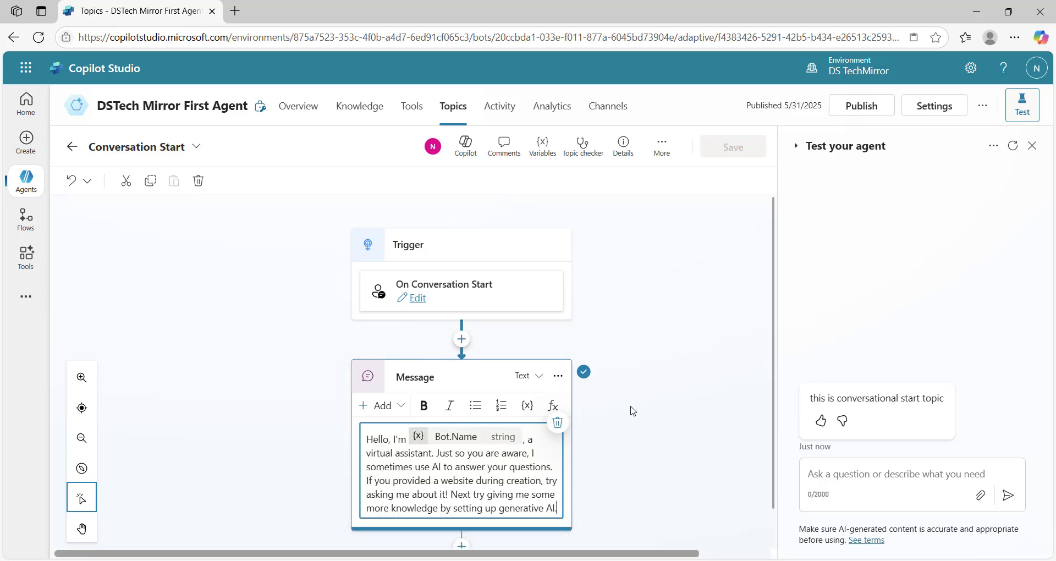
{"action": "left_click", "coordinate": [662, 318]}
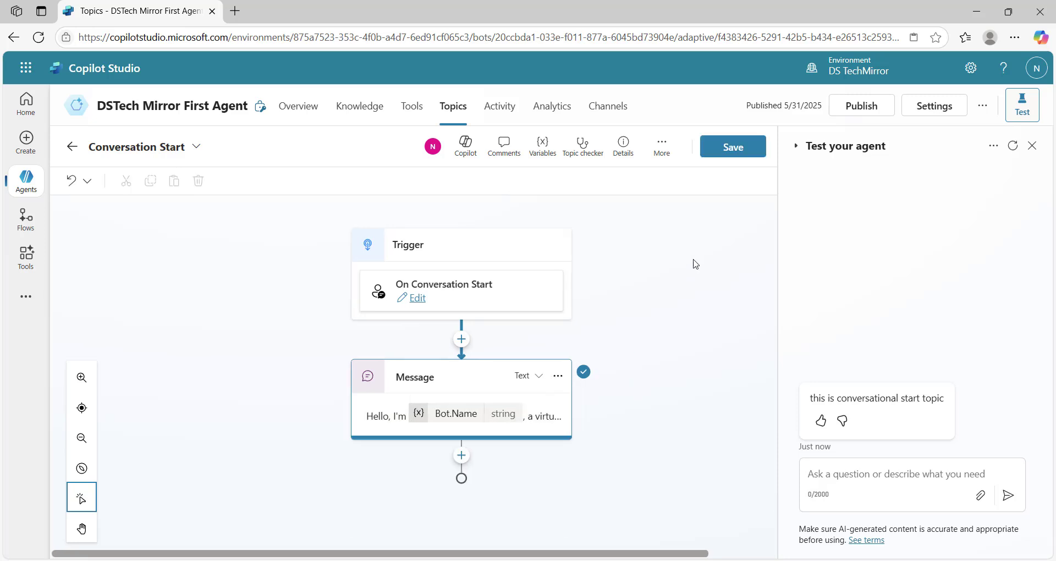
{"action": "left_click", "coordinate": [736, 148]}
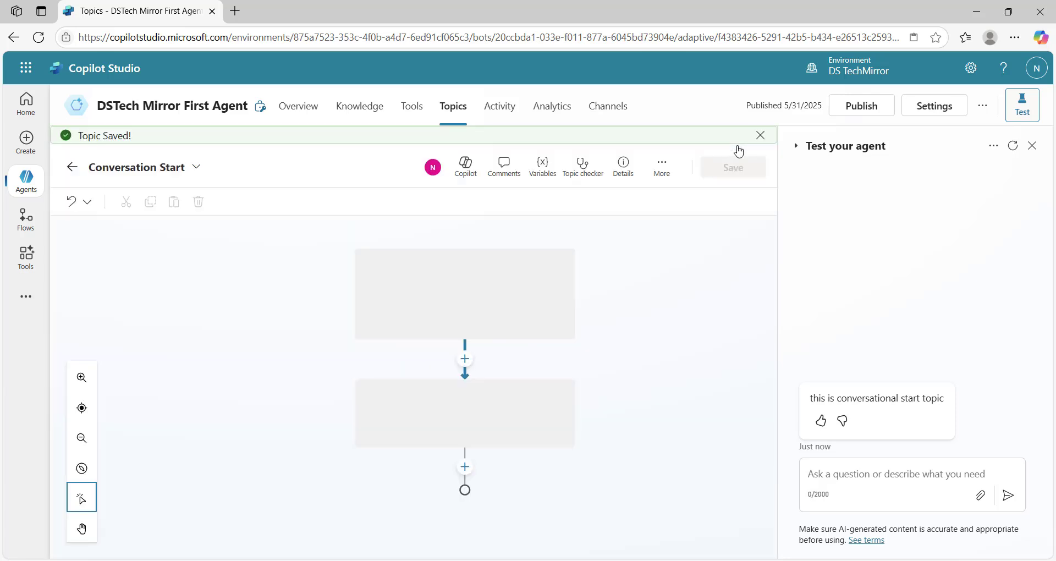
Test the Goodbye topic by sending "bye" in the test chat and answering Yes to ending the conversation.
{"action": "left_click", "coordinate": [446, 110]}
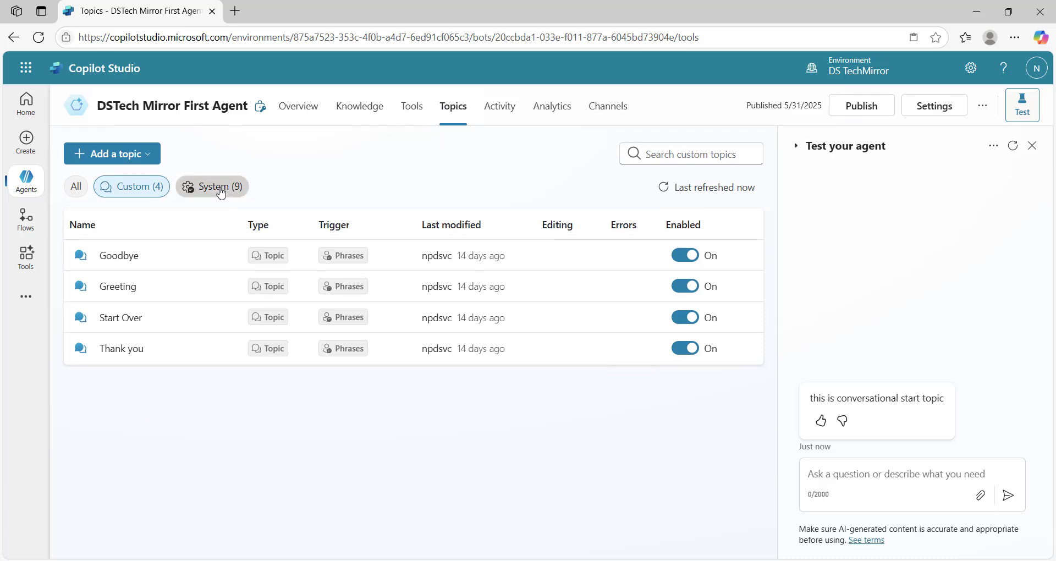
{"action": "left_click", "coordinate": [221, 190]}
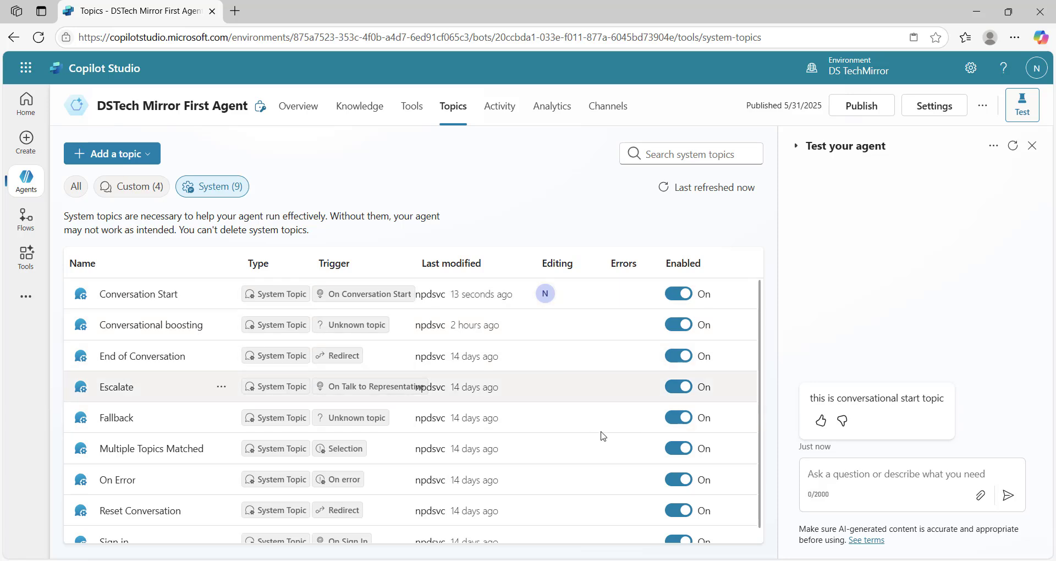
{"action": "left_click", "coordinate": [830, 476]}
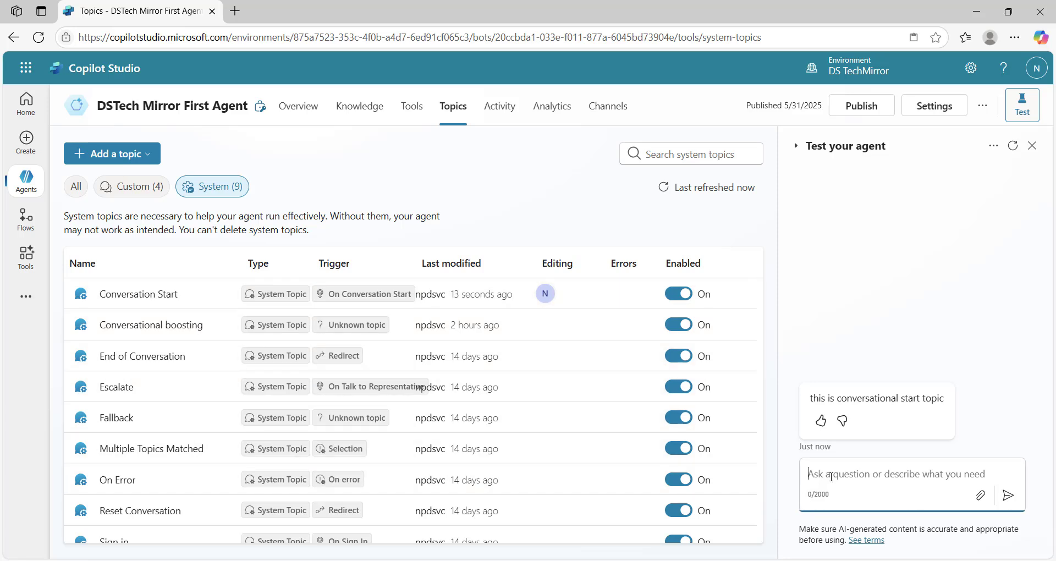
{"action": "type", "text": "bye"}
{"action": "key", "text": "Return"}
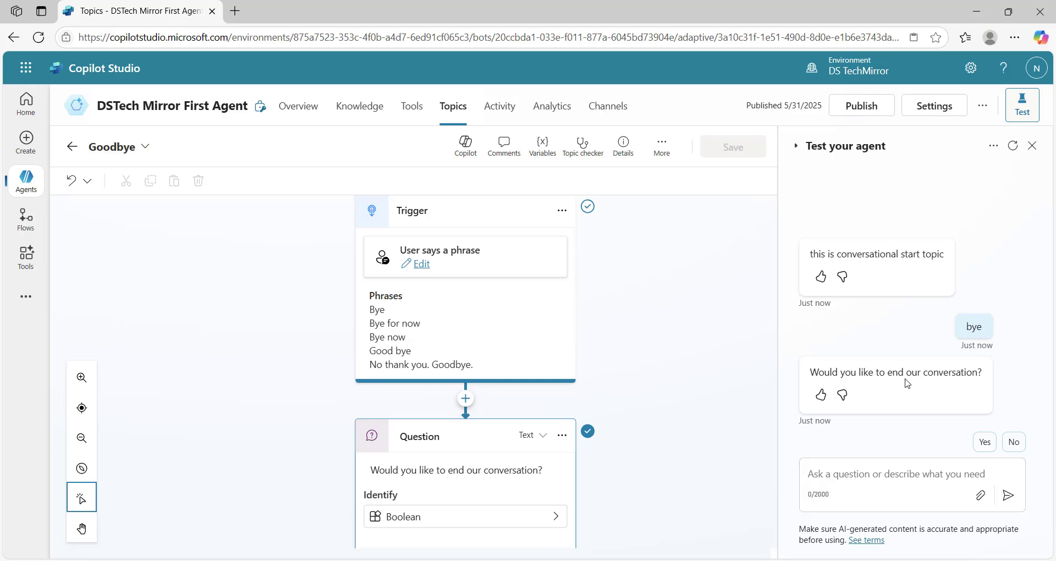
{"action": "scroll", "coordinate": [687, 341], "scroll_direction": "down", "scroll_amount": 1}
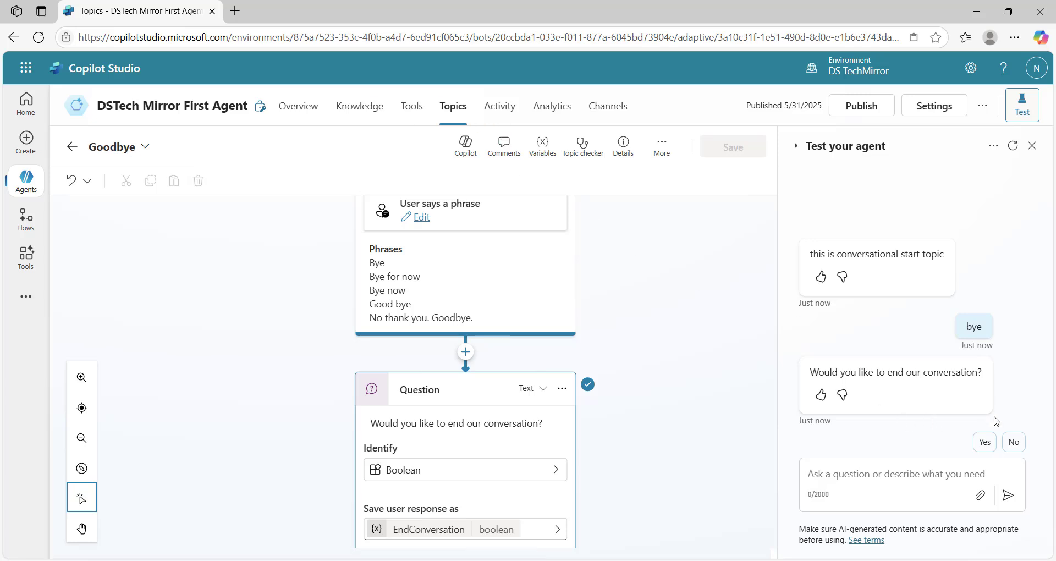
{"action": "left_click", "coordinate": [984, 442]}
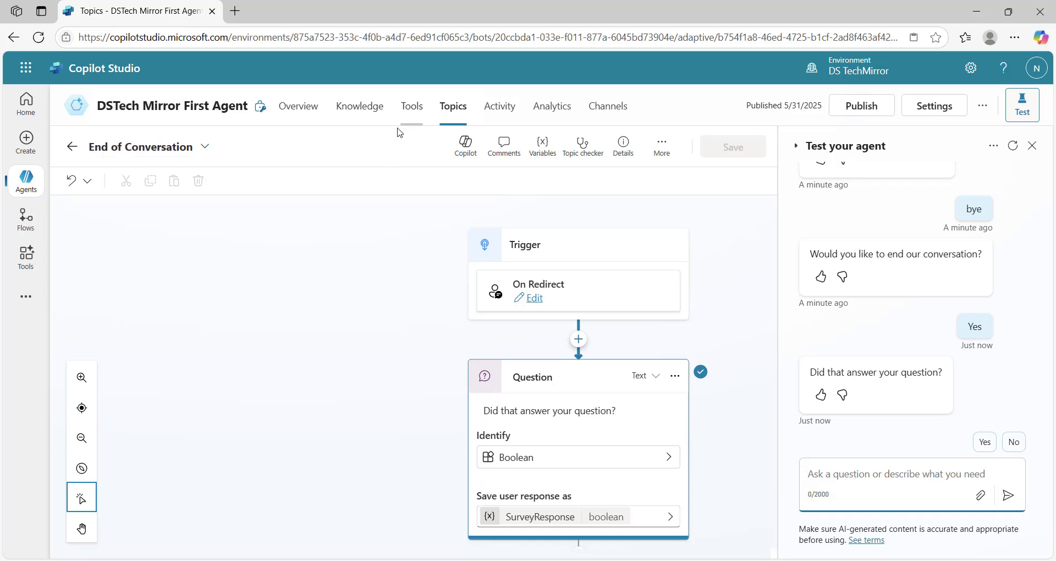
Open the Goodbye topic and examine its trigger phrases, end-conversation question, and the true and false condition branches.
{"action": "left_click", "coordinate": [205, 146]}
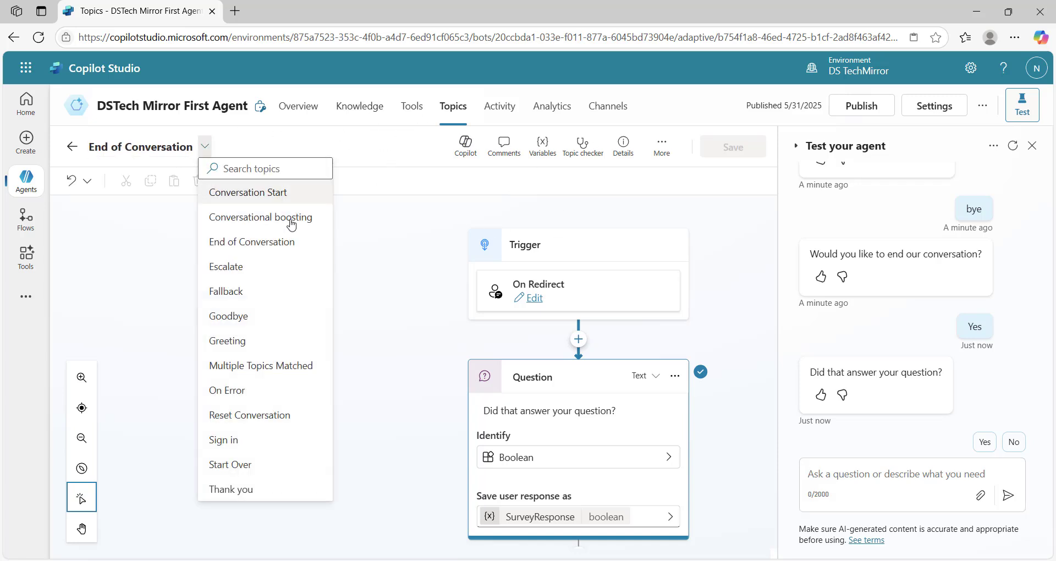
{"action": "left_click", "coordinate": [265, 316]}
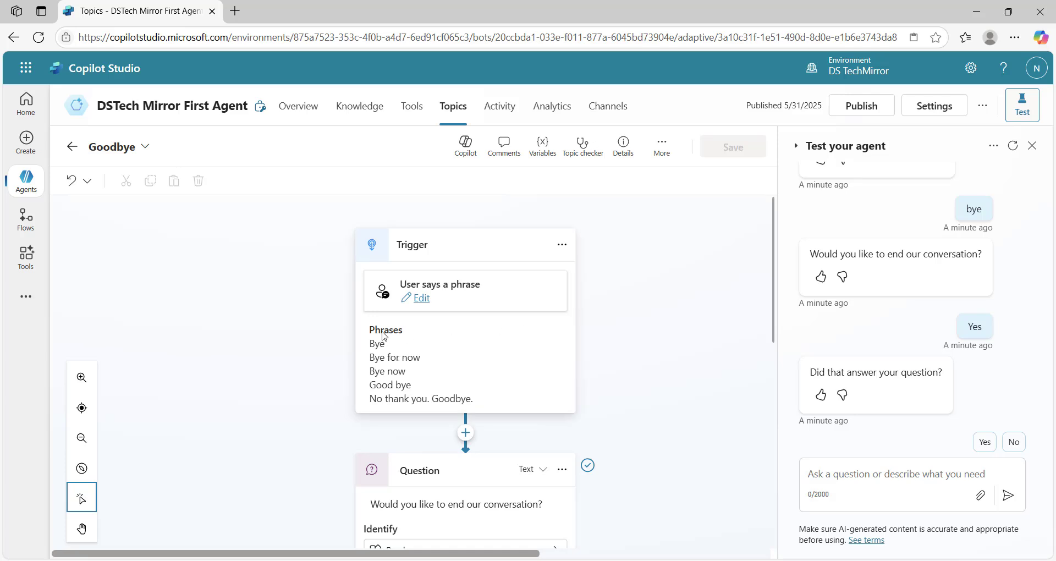
{"action": "scroll", "coordinate": [461, 358], "scroll_direction": "down", "scroll_amount": 3}
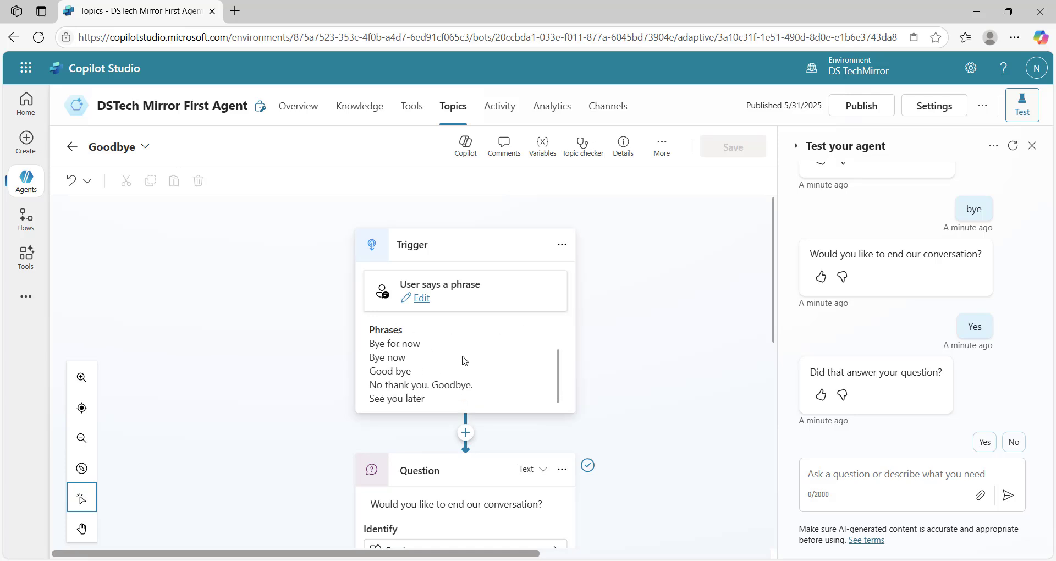
{"action": "scroll", "coordinate": [587, 349], "scroll_direction": "down", "scroll_amount": 2}
{"action": "scroll", "coordinate": [494, 417], "scroll_direction": "up", "scroll_amount": 1}
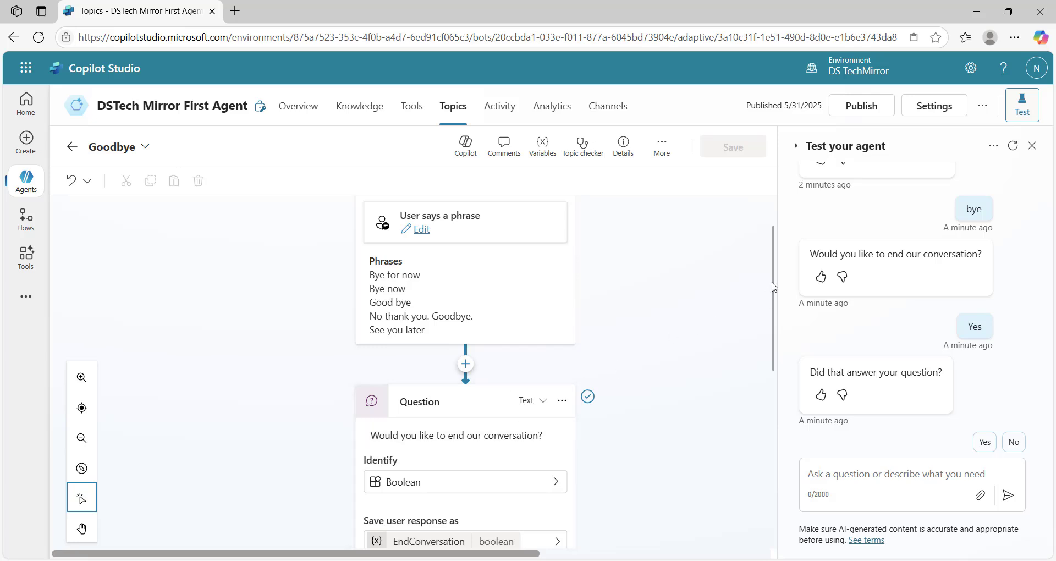
{"action": "left_click_drag", "start_coordinate": [774, 284], "coordinate": [771, 326]}
{"action": "scroll", "coordinate": [539, 369], "scroll_direction": "down", "scroll_amount": 2}
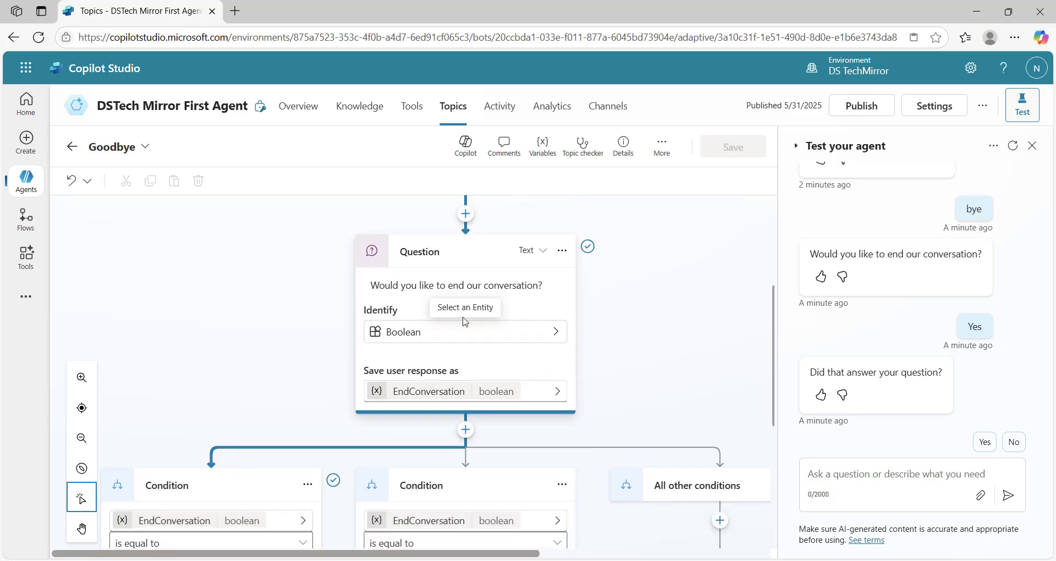
{"action": "scroll", "coordinate": [461, 324], "scroll_direction": "down", "scroll_amount": 2}
{"action": "scroll", "coordinate": [461, 324], "scroll_direction": "down", "scroll_amount": 2}
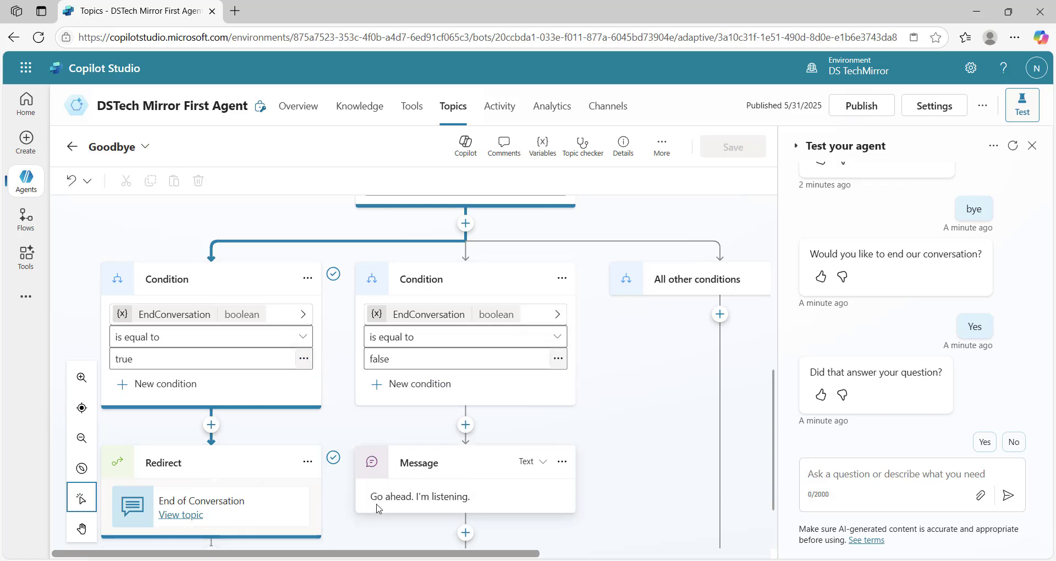
{"action": "scroll", "coordinate": [398, 507], "scroll_direction": "up", "scroll_amount": 5}
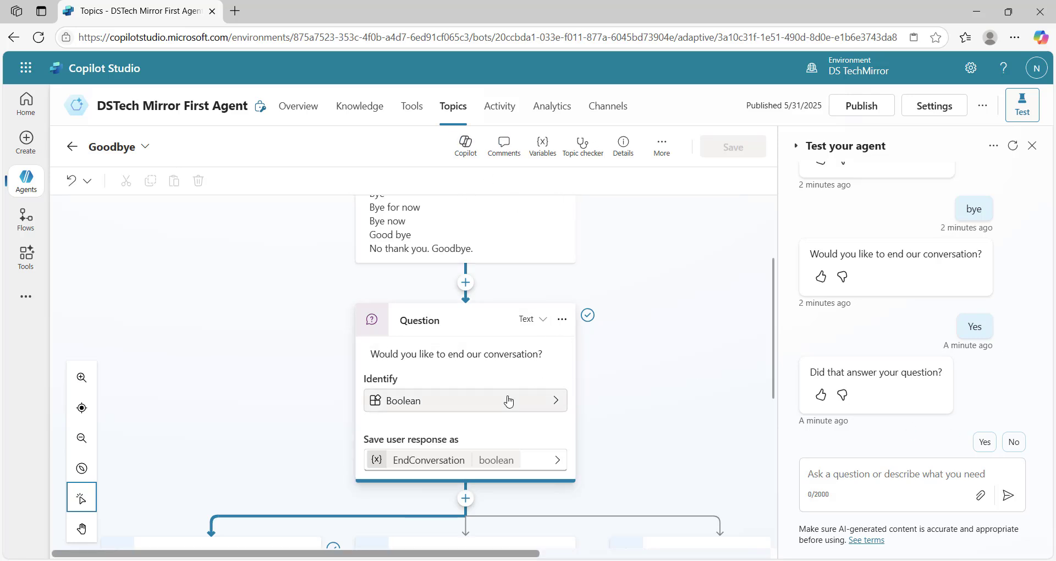
Test the Escalate system topic by sending "I want to talk to an agent" in the test chat, and review the reply and topic flow.
{"action": "left_click", "coordinate": [450, 113]}
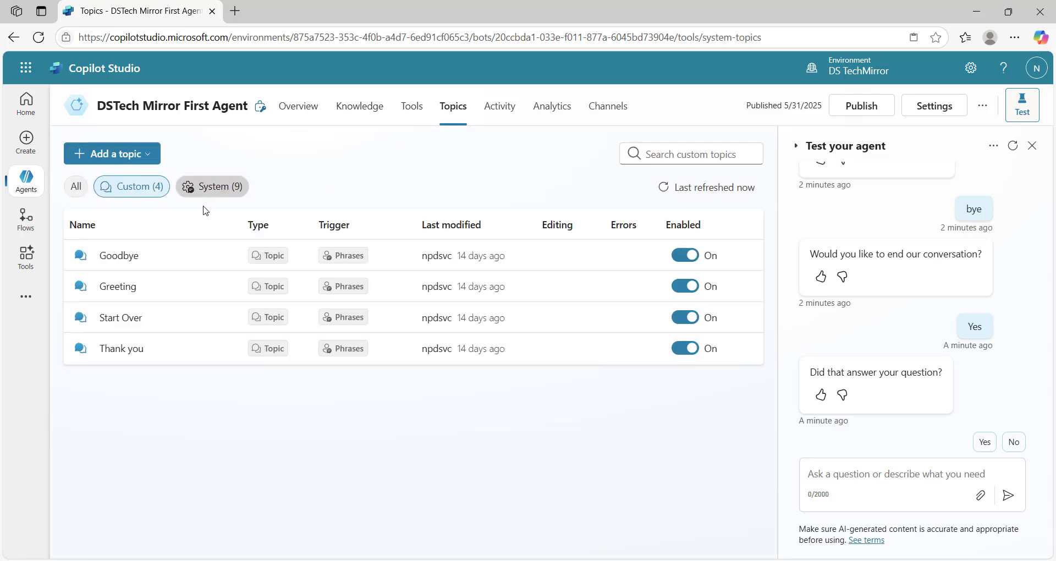
{"action": "left_click", "coordinate": [211, 187]}
{"action": "scroll", "coordinate": [142, 365], "scroll_direction": "down", "scroll_amount": 1}
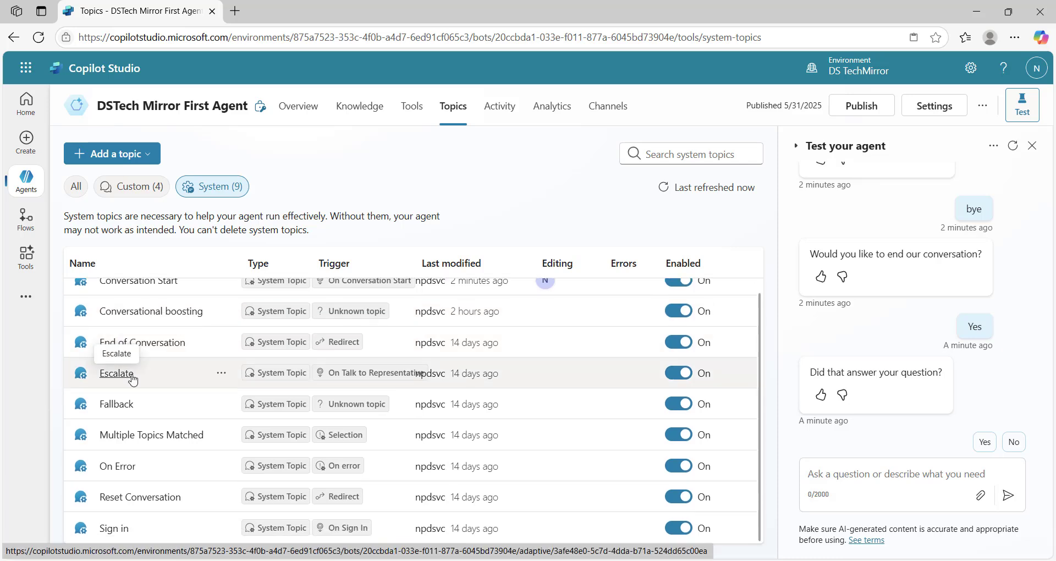
{"action": "left_click", "coordinate": [832, 469]}
{"action": "type", "text": "I want to talk to an agent"}
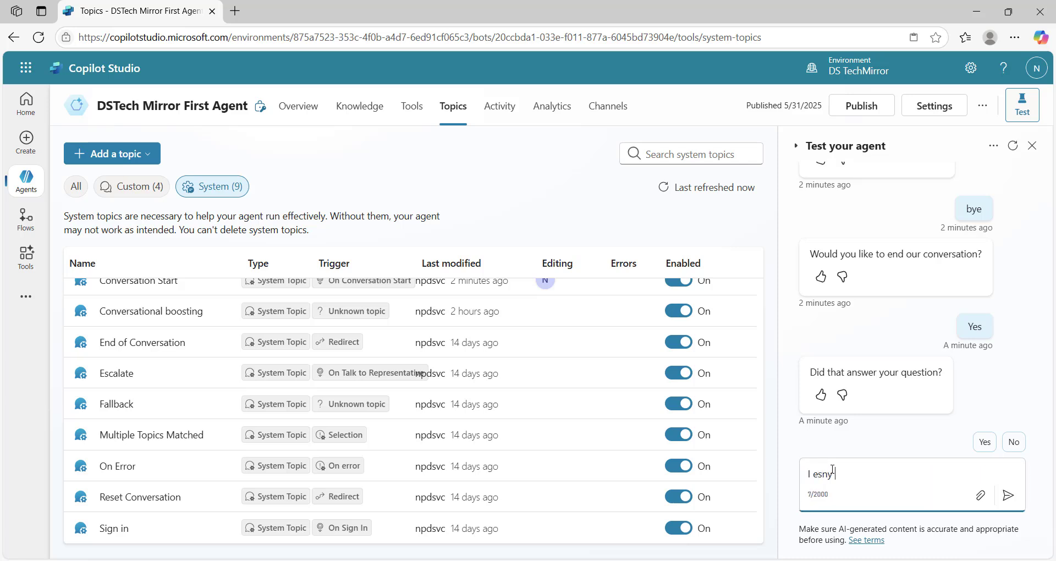
{"action": "key", "text": "Return"}
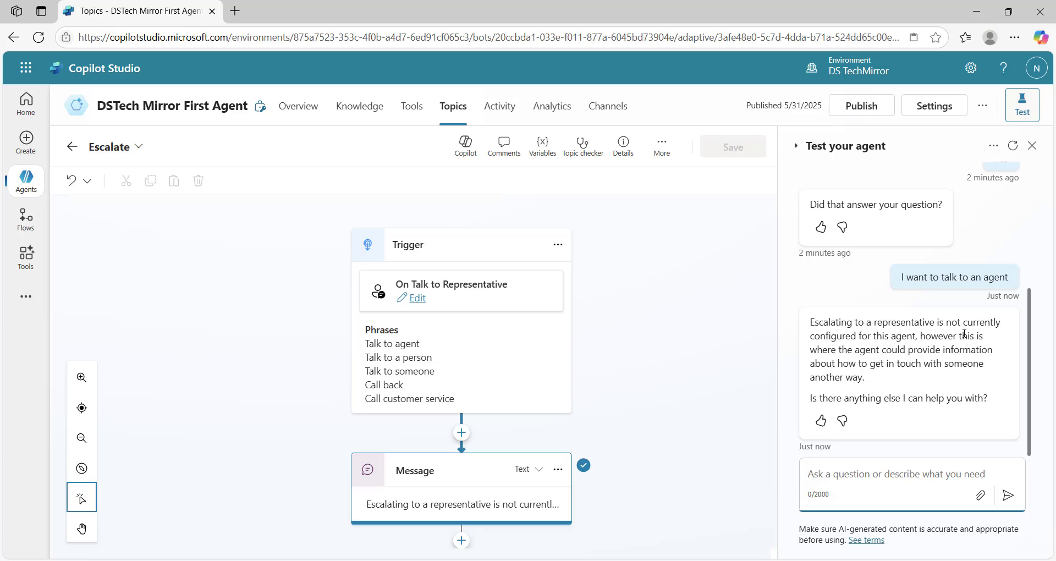
{"action": "scroll", "coordinate": [997, 358], "scroll_direction": "up", "scroll_amount": 4}
{"action": "scroll", "coordinate": [997, 357], "scroll_direction": "down", "scroll_amount": 3}
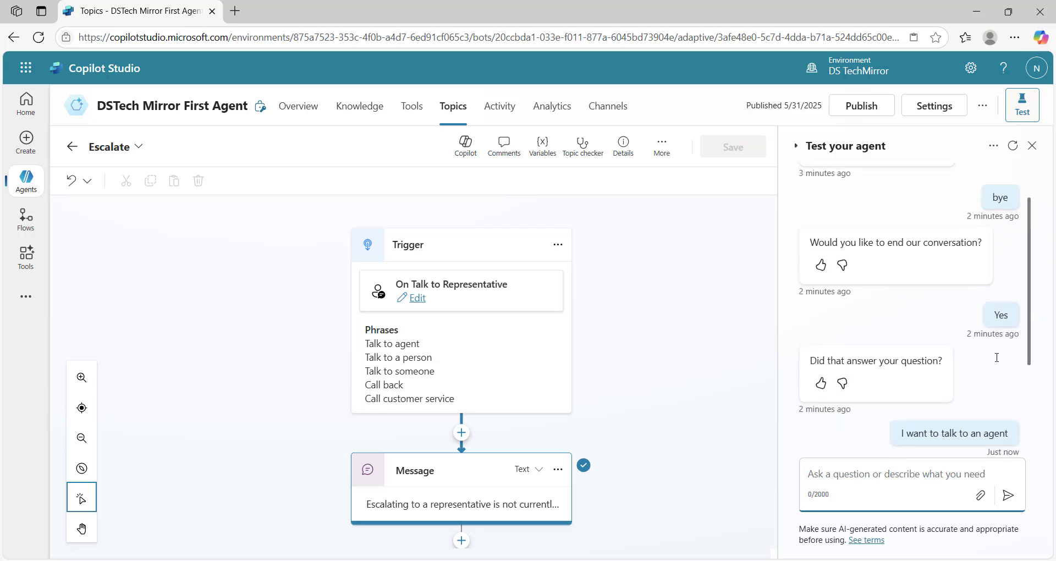
{"action": "scroll", "coordinate": [997, 358], "scroll_direction": "up", "scroll_amount": 3}
{"action": "scroll", "coordinate": [997, 358], "scroll_direction": "down", "scroll_amount": 3}
{"action": "scroll", "coordinate": [997, 358], "scroll_direction": "down", "scroll_amount": 1}
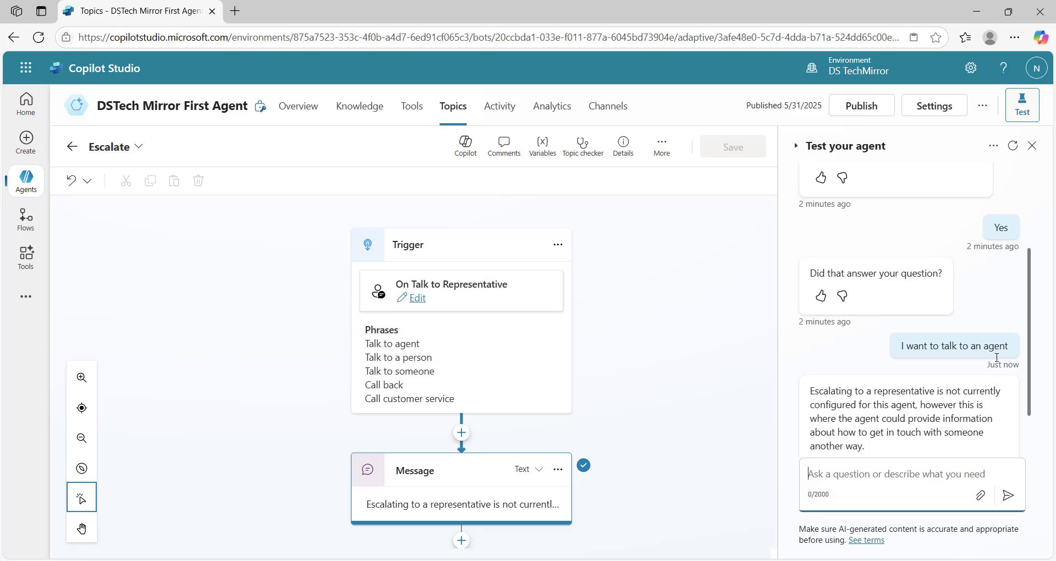
{"action": "scroll", "coordinate": [470, 465], "scroll_direction": "down", "scroll_amount": 1}
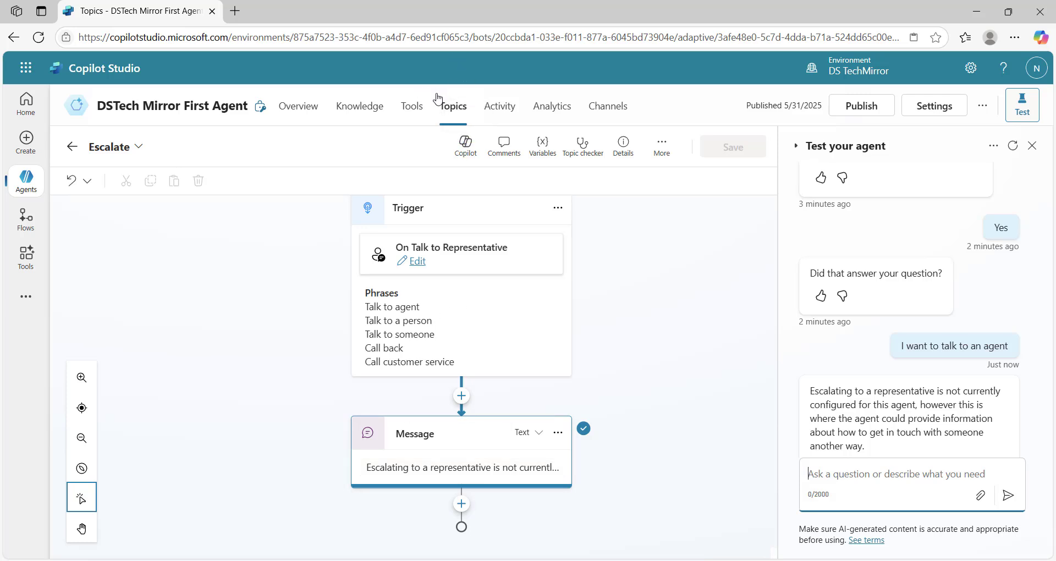
Test the Fallback system topic by sending "book movie ticket" in the test chat, and review its conditions and reply.
{"action": "left_click", "coordinate": [448, 107]}
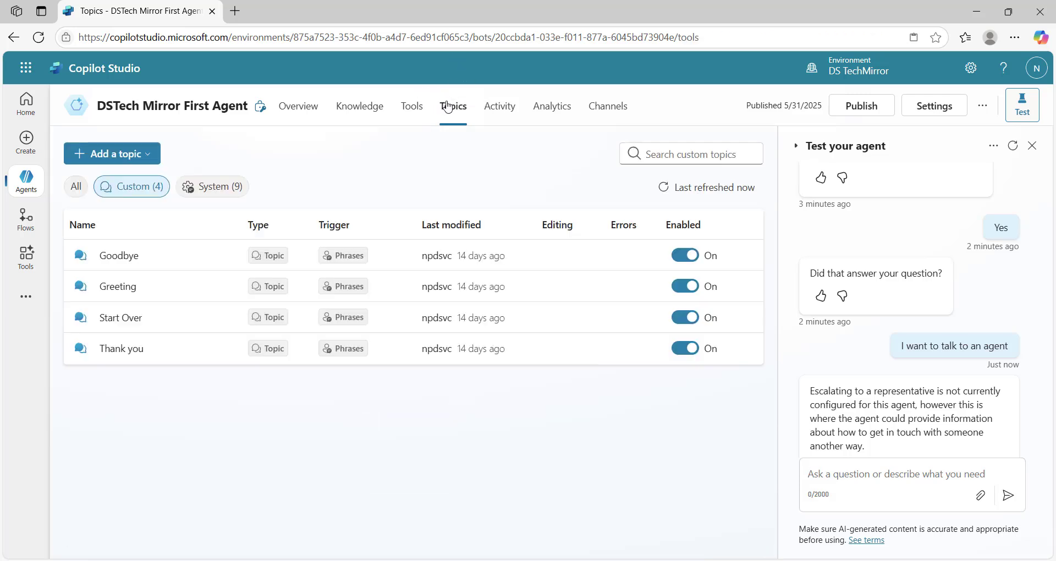
{"action": "left_click", "coordinate": [218, 187]}
{"action": "scroll", "coordinate": [182, 431], "scroll_direction": "down", "scroll_amount": 1}
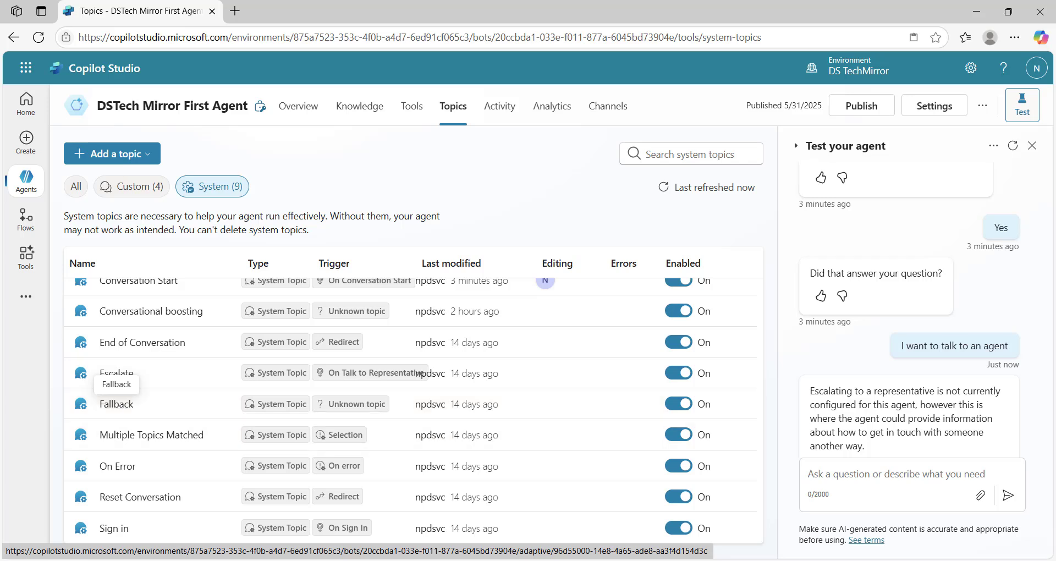
{"action": "left_click", "coordinate": [853, 476]}
{"action": "type", "text": "book movie "}
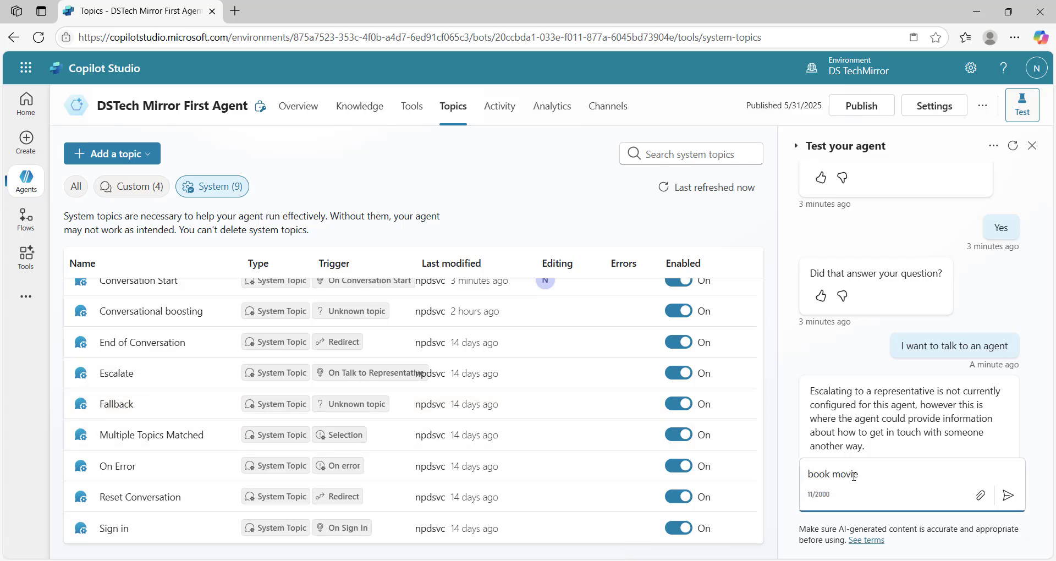
{"action": "type", "text": "ticket"}
{"action": "key", "text": "Return"}
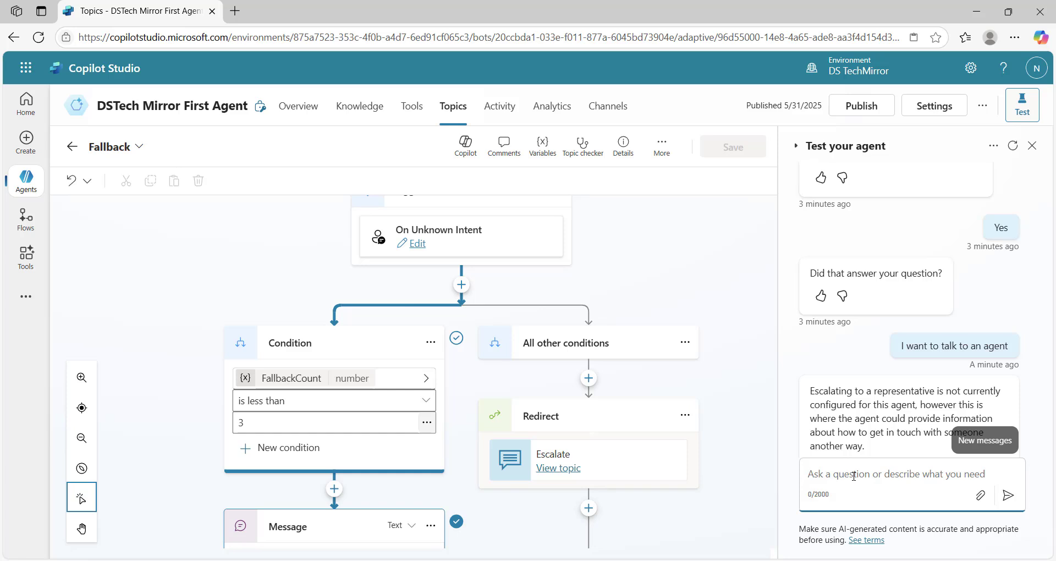
{"action": "scroll", "coordinate": [325, 331], "scroll_direction": "down", "scroll_amount": 1}
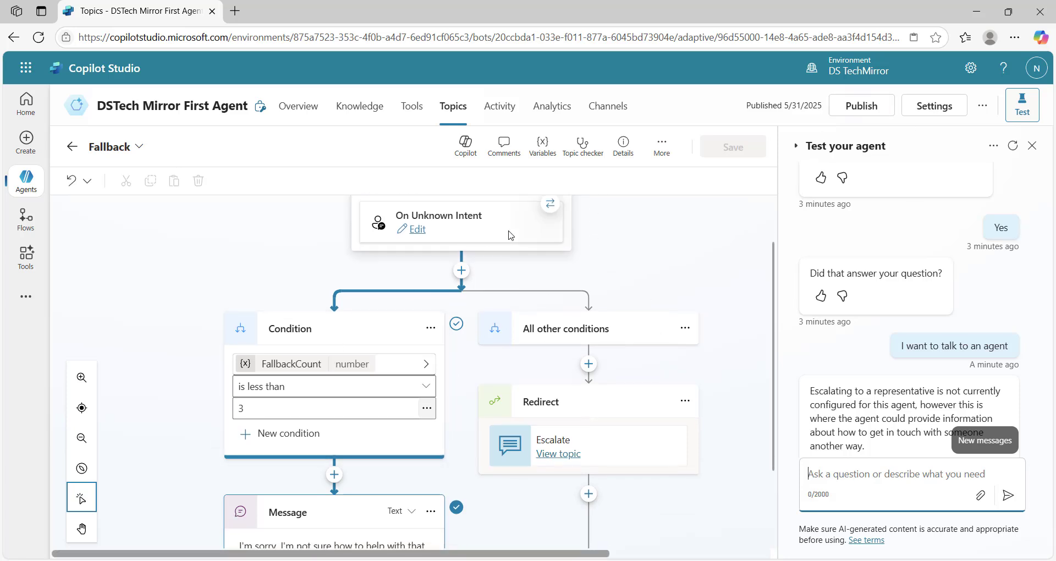
{"action": "scroll", "coordinate": [410, 396], "scroll_direction": "down", "scroll_amount": 3}
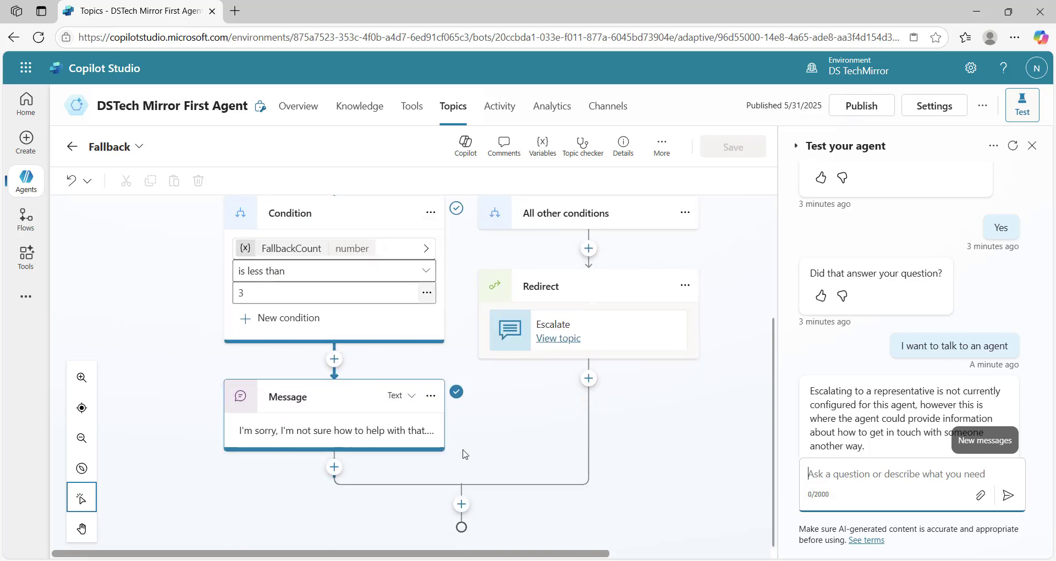
{"action": "scroll", "coordinate": [994, 414], "scroll_direction": "down", "scroll_amount": 5}
{"action": "scroll", "coordinate": [978, 409], "scroll_direction": "up", "scroll_amount": 1}
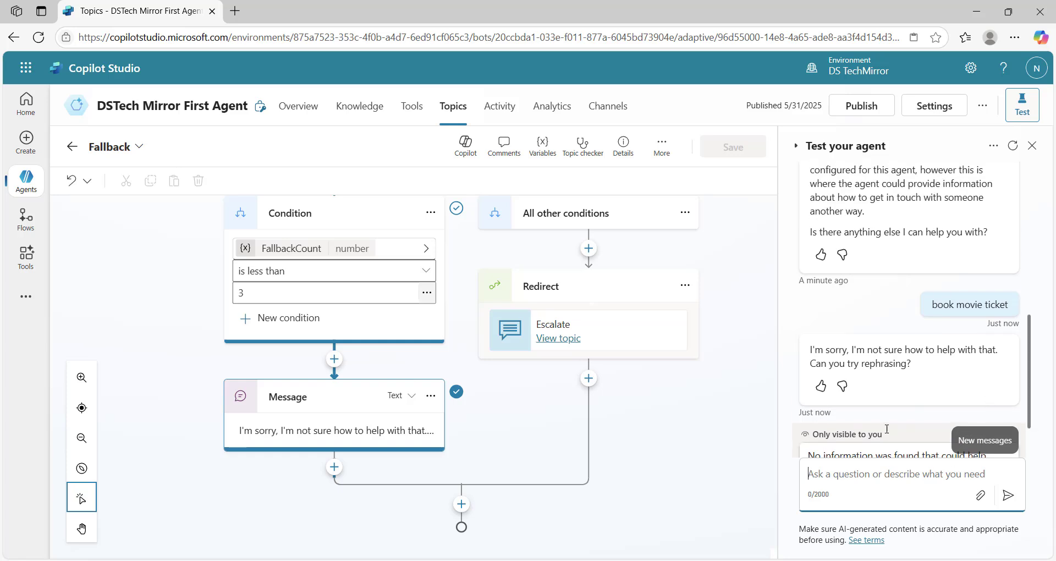
{"action": "scroll", "coordinate": [890, 426], "scroll_direction": "down", "scroll_amount": 2}
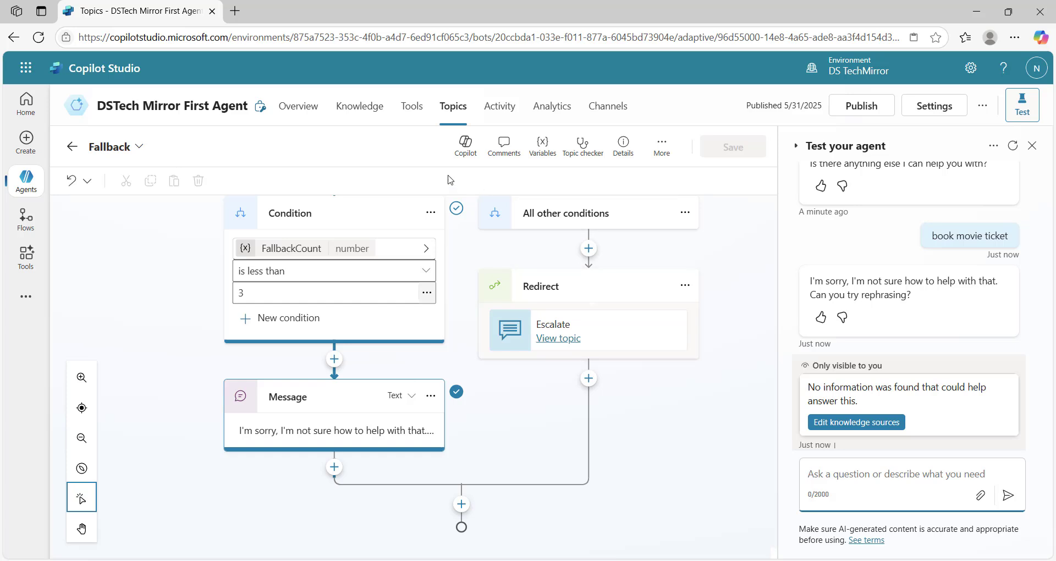
Return to the agent's system topics list and look through the remaining topics.
{"action": "left_click", "coordinate": [457, 105]}
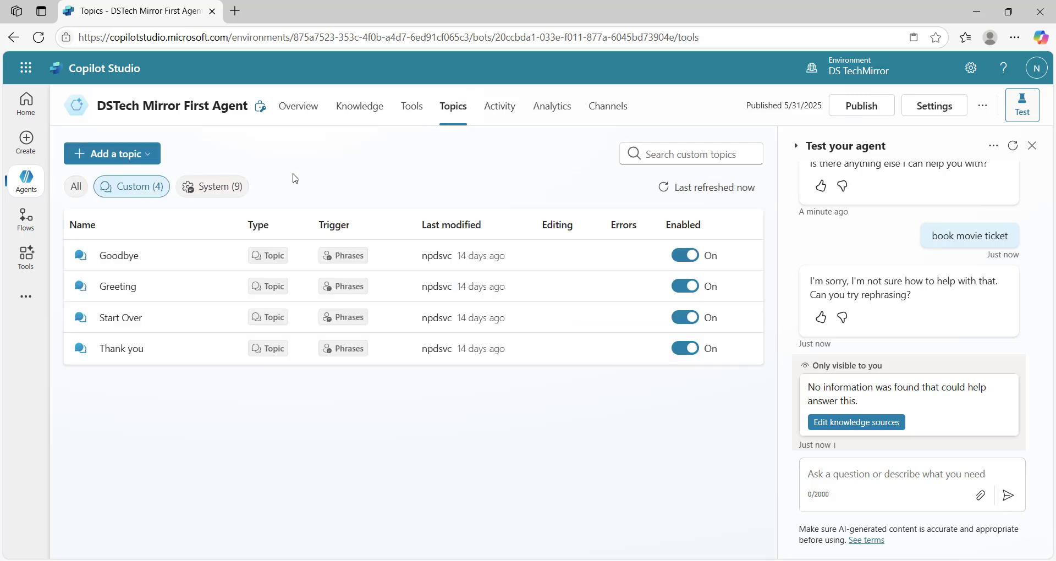
{"action": "left_click", "coordinate": [211, 187]}
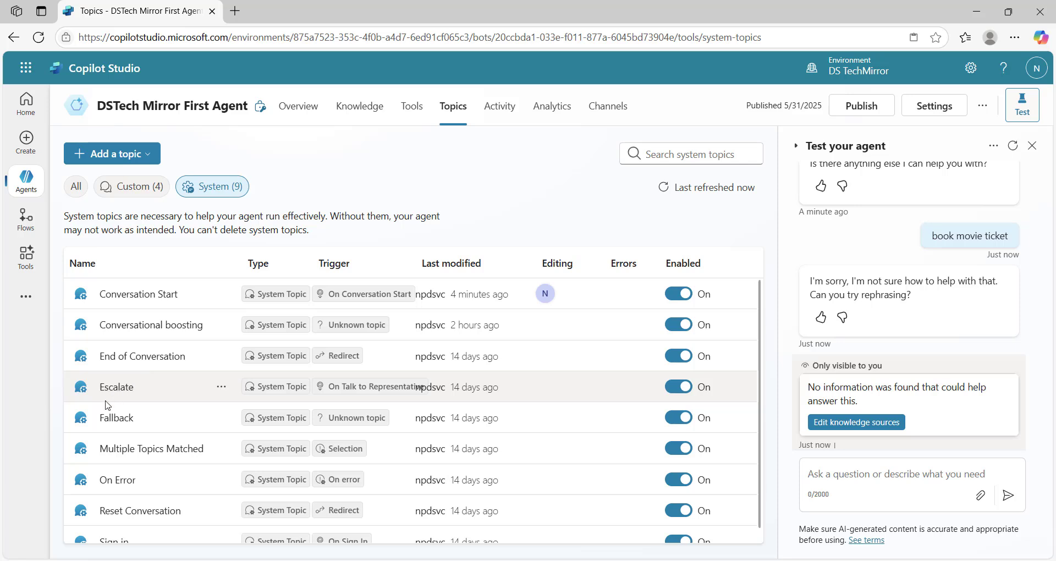
{"action": "scroll", "coordinate": [118, 418], "scroll_direction": "down", "scroll_amount": 1}
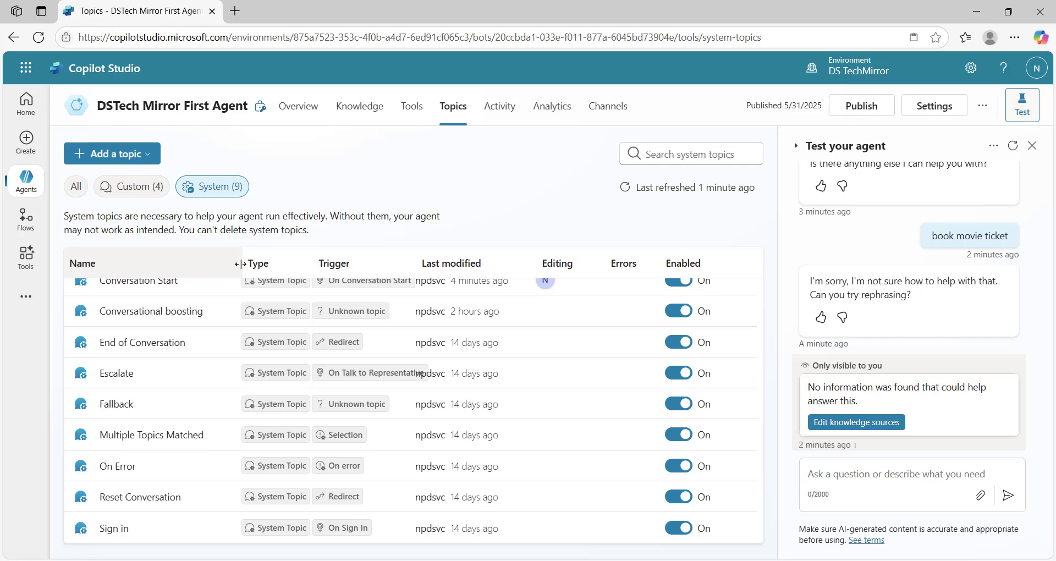
Add a blank custom topic to the agent and name it "Create New Incident".
{"action": "left_click", "coordinate": [135, 187]}
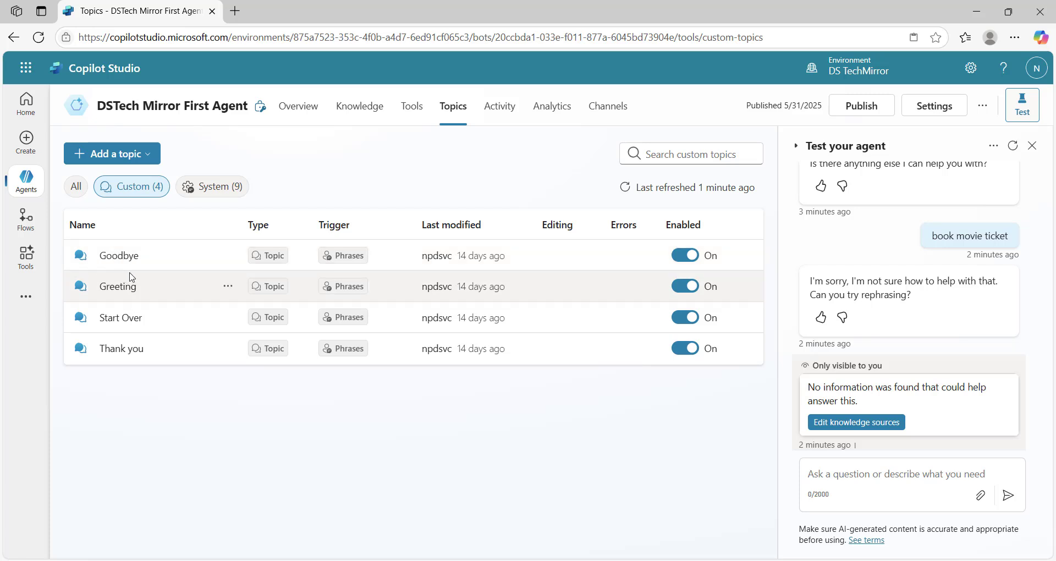
{"action": "left_click", "coordinate": [134, 159]}
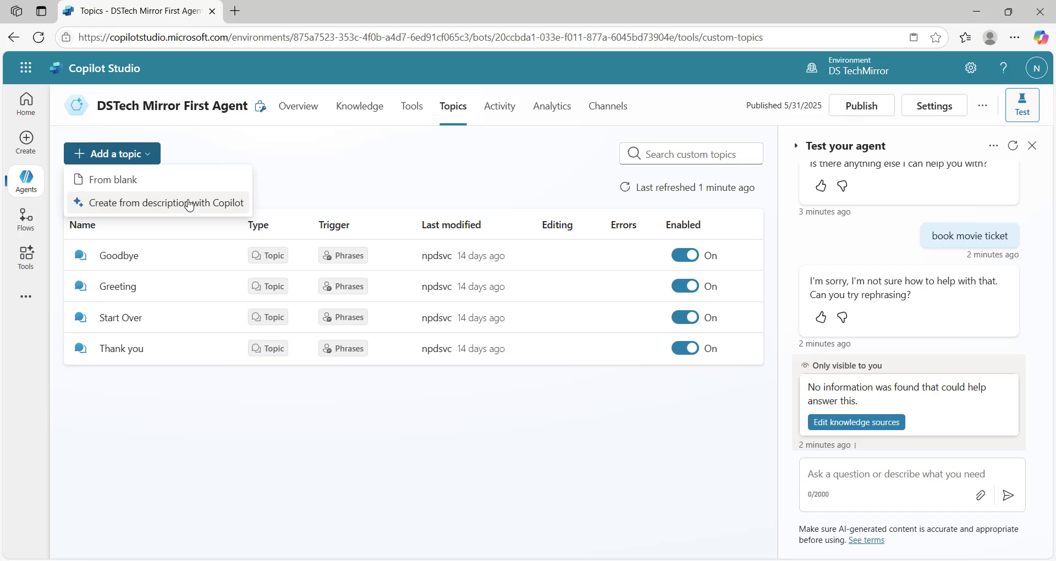
{"action": "left_click", "coordinate": [145, 183]}
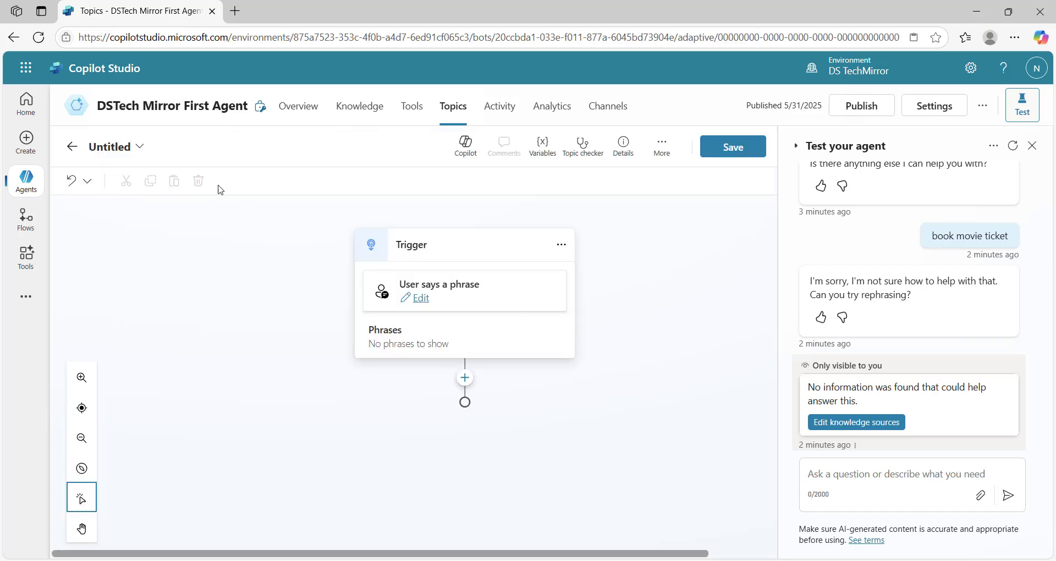
{"action": "left_click", "coordinate": [118, 150]}
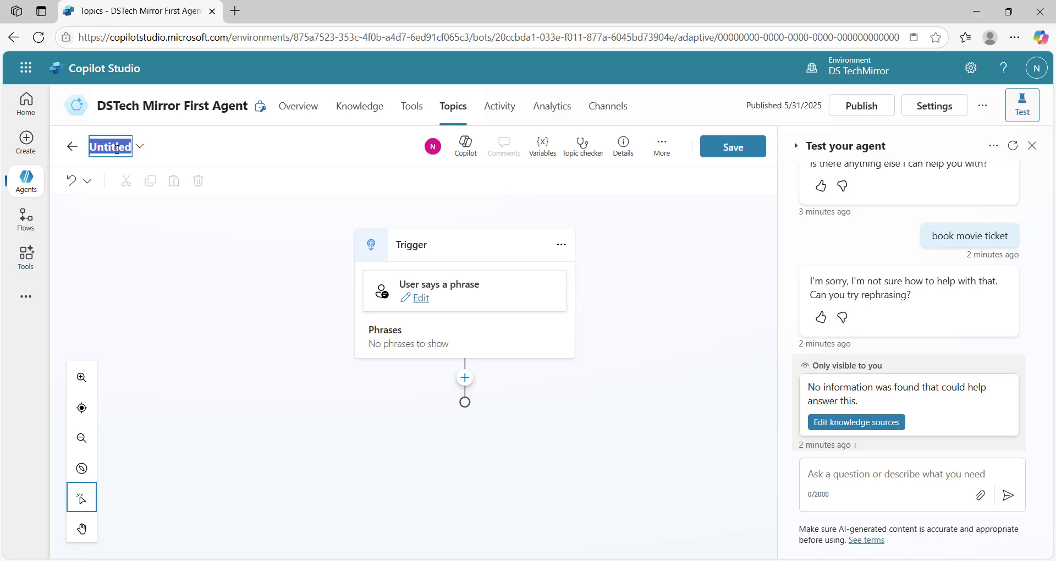
{"action": "type", "text": "Create New"}
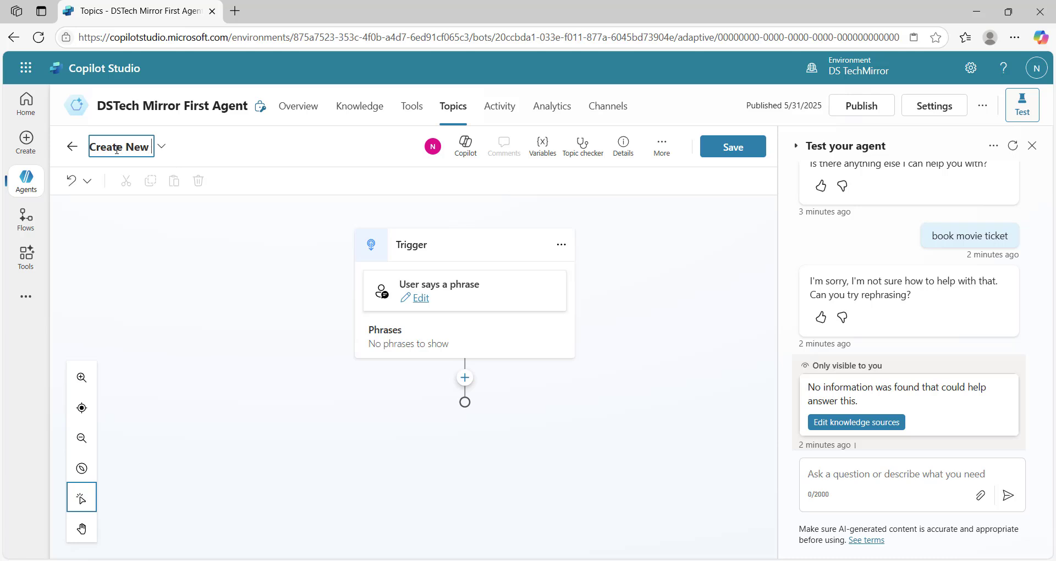
{"action": "type", "text": " Incident"}
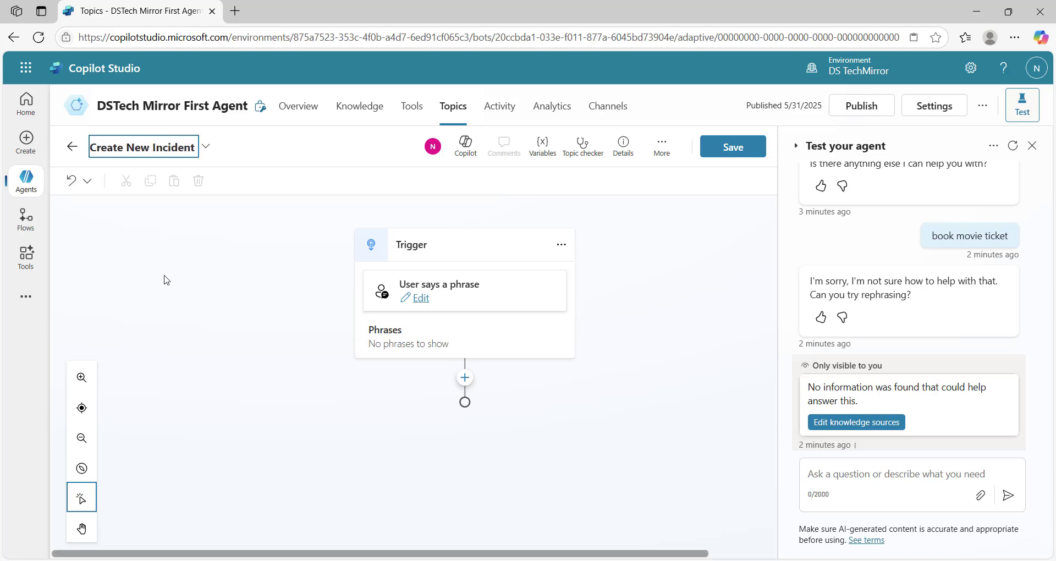
{"action": "left_click", "coordinate": [406, 348]}
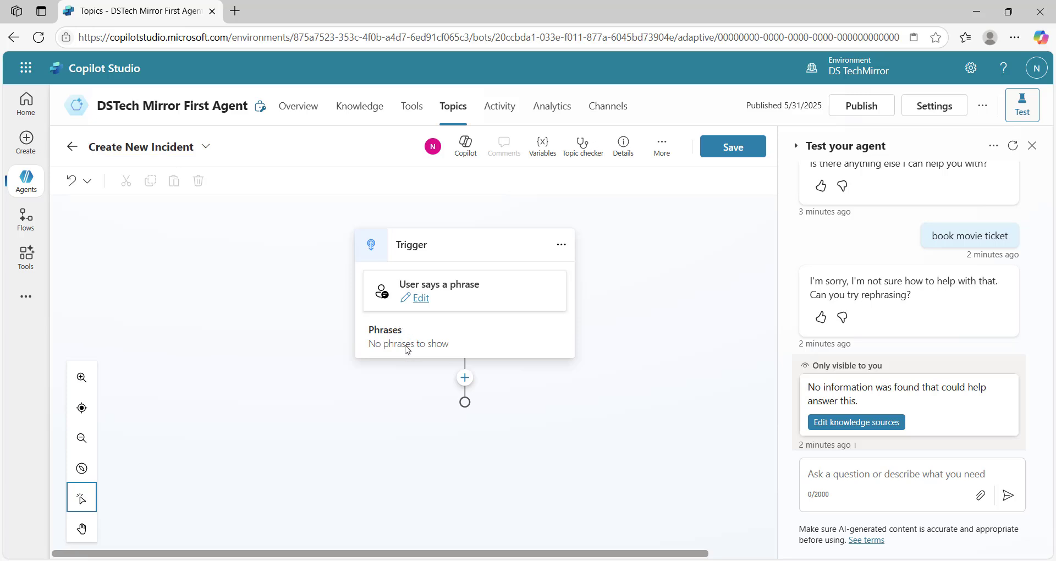
Add "New ticket" as the first trigger phrase of the Create New Incident topic.
{"action": "left_click", "coordinate": [421, 298]}
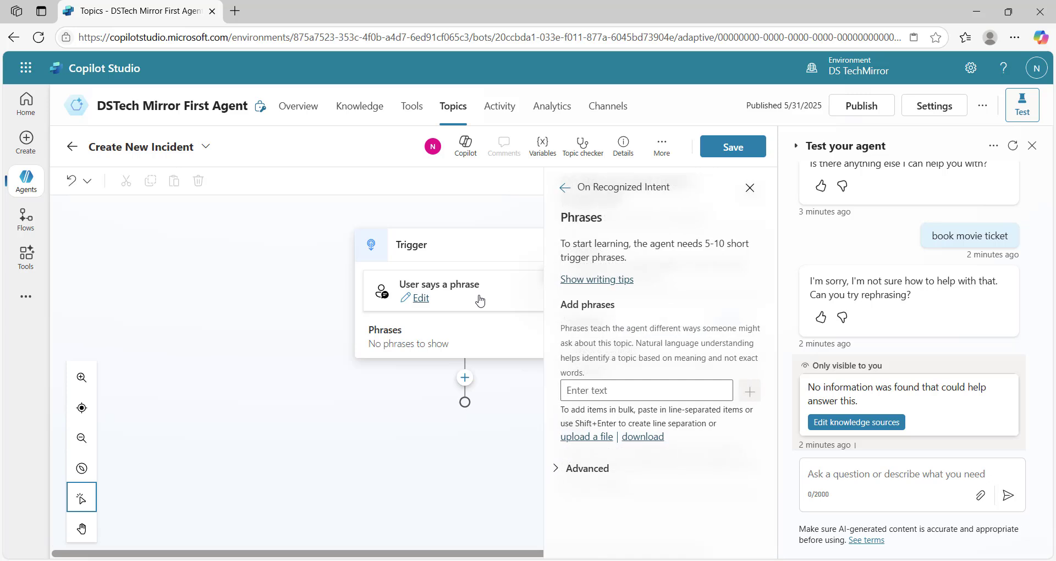
{"action": "left_click", "coordinate": [606, 388]}
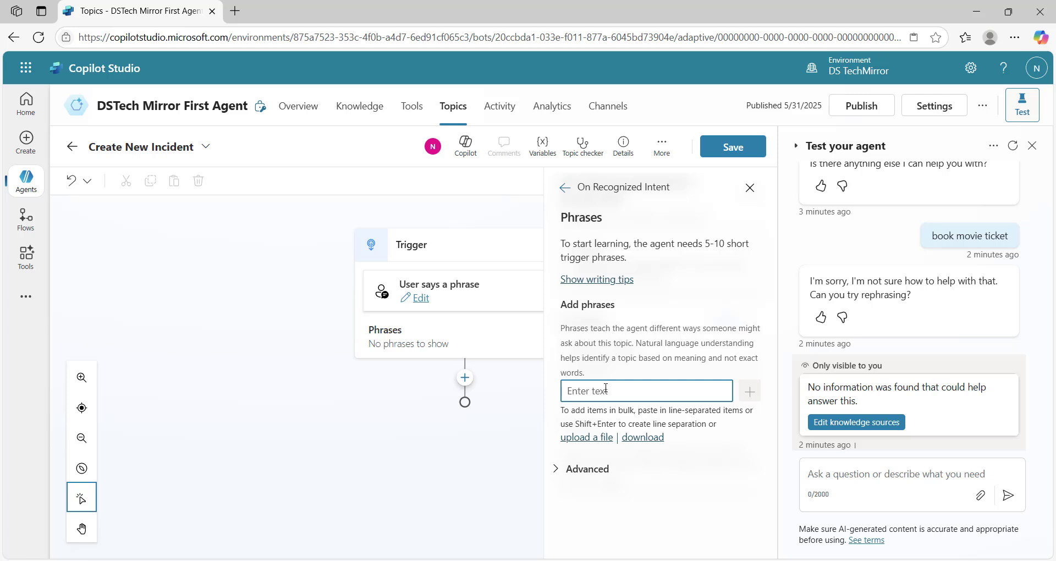
{"action": "type", "text": "New ticket"}
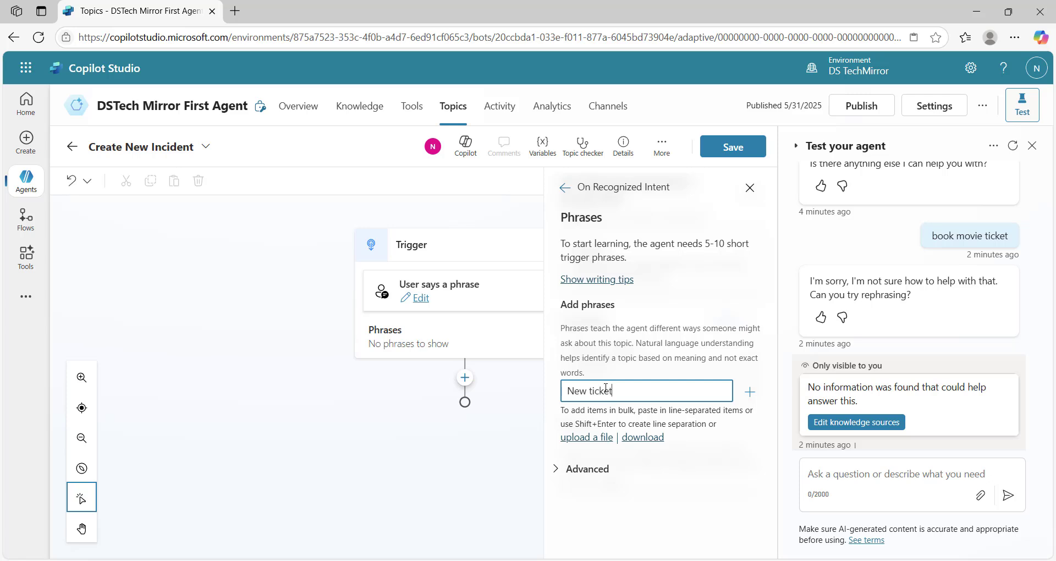
{"action": "key", "text": "Return"}
{"action": "type", "text": "cketc"}
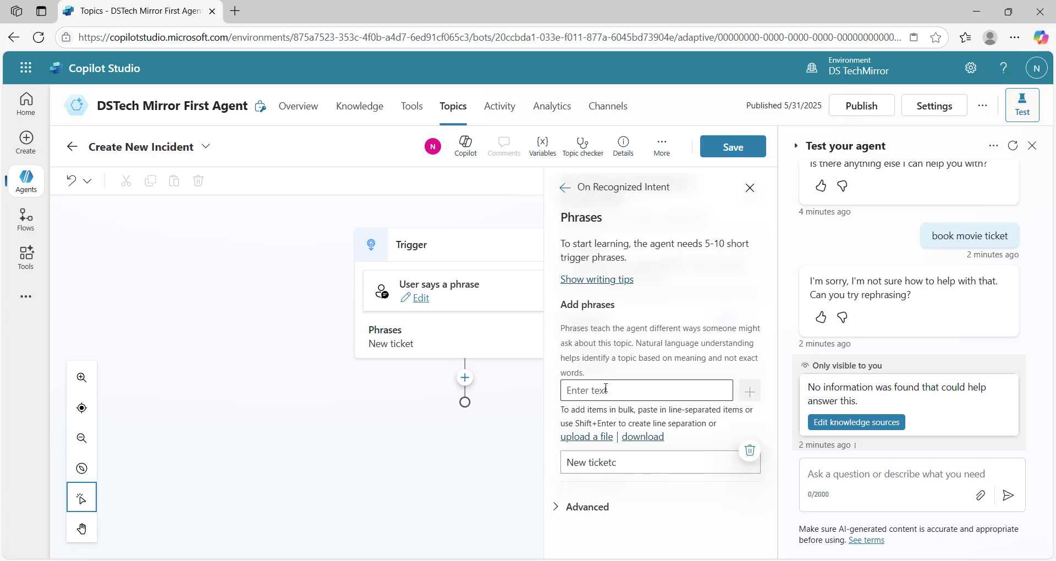
{"action": "key", "text": "BackSpace"}
Add the trigger phrases "create new incident" and "add new request" to the topic.
{"action": "left_click", "coordinate": [606, 389]}
{"action": "type", "text": "crea"}
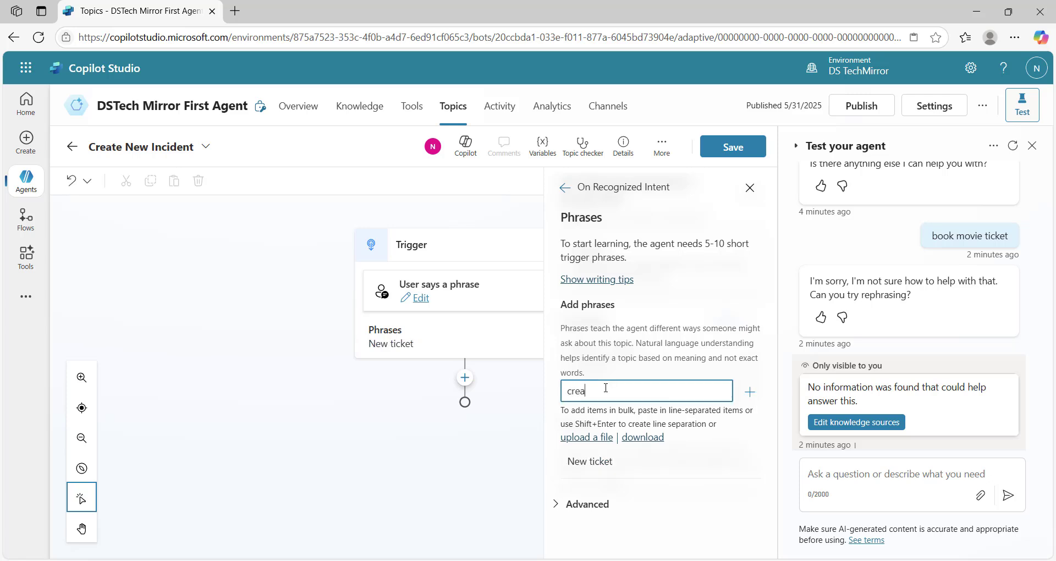
{"action": "type", "text": "te new incident"}
{"action": "key", "text": "Return"}
{"action": "left_click", "coordinate": [606, 389]}
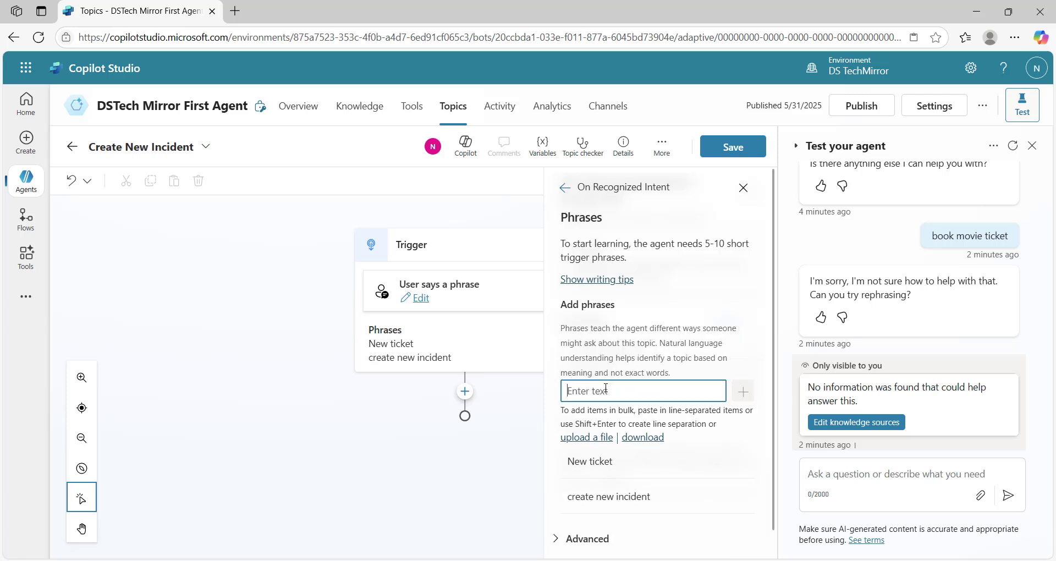
{"action": "type", "text": "add new request"}
{"action": "key", "text": "Return"}
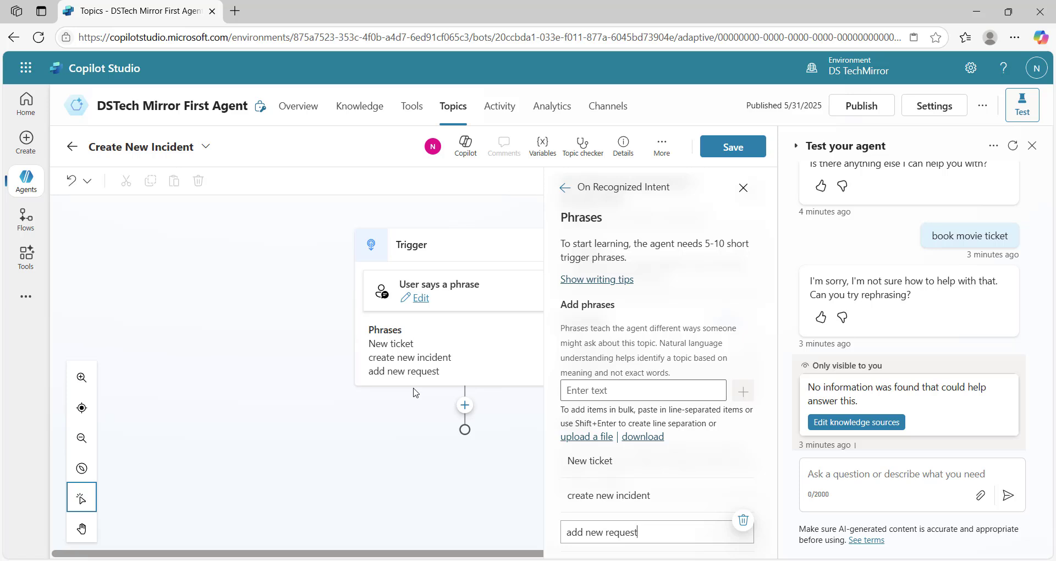
Close the phrases editor and review the node types that can be added after the trigger, including the advanced ones.
{"action": "left_click", "coordinate": [465, 406]}
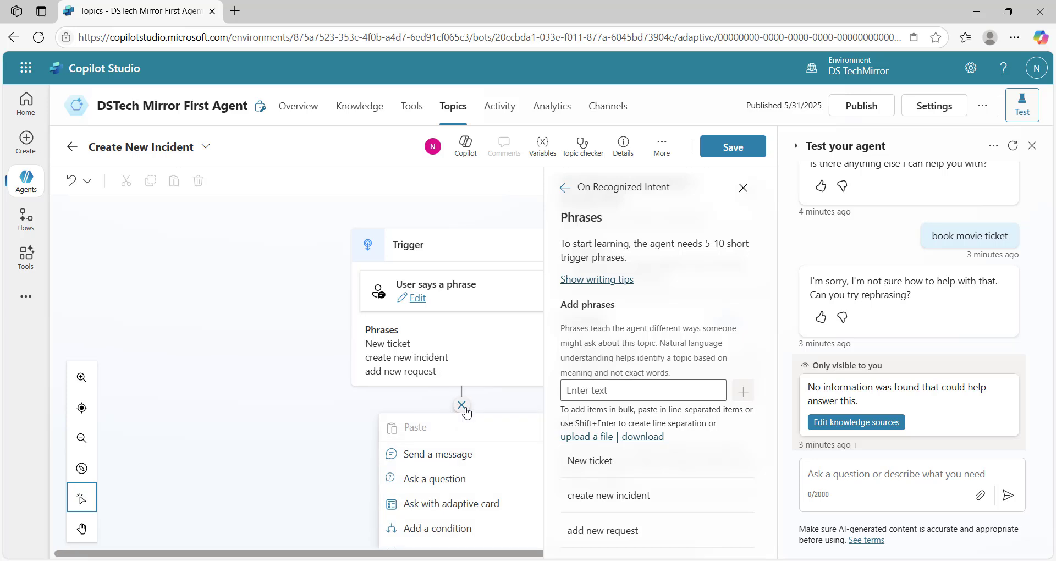
{"action": "left_click", "coordinate": [743, 187]}
{"action": "scroll", "coordinate": [273, 318], "scroll_direction": "down", "scroll_amount": 2}
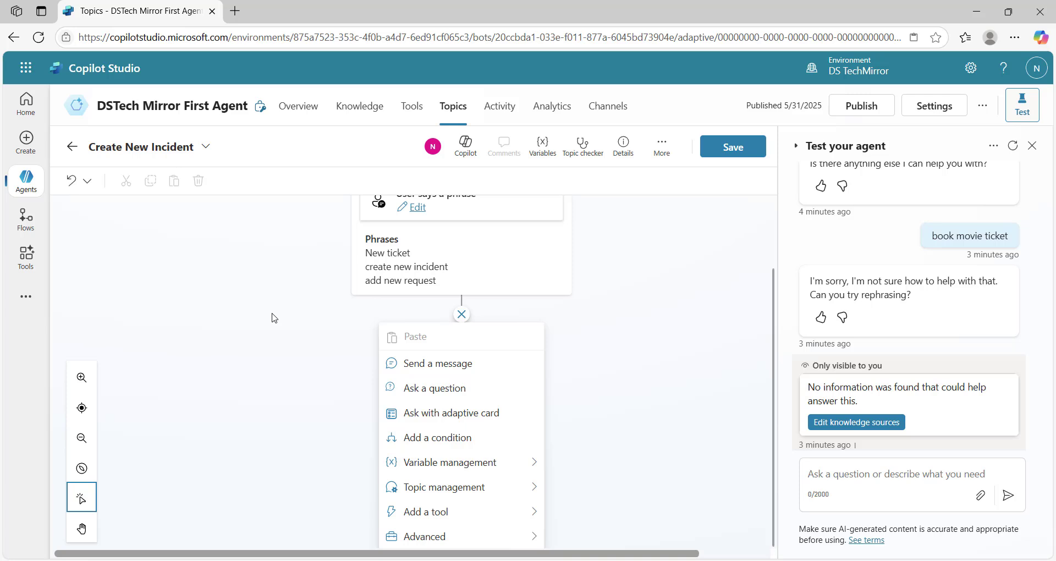
{"action": "scroll", "coordinate": [273, 318], "scroll_direction": "up", "scroll_amount": 1}
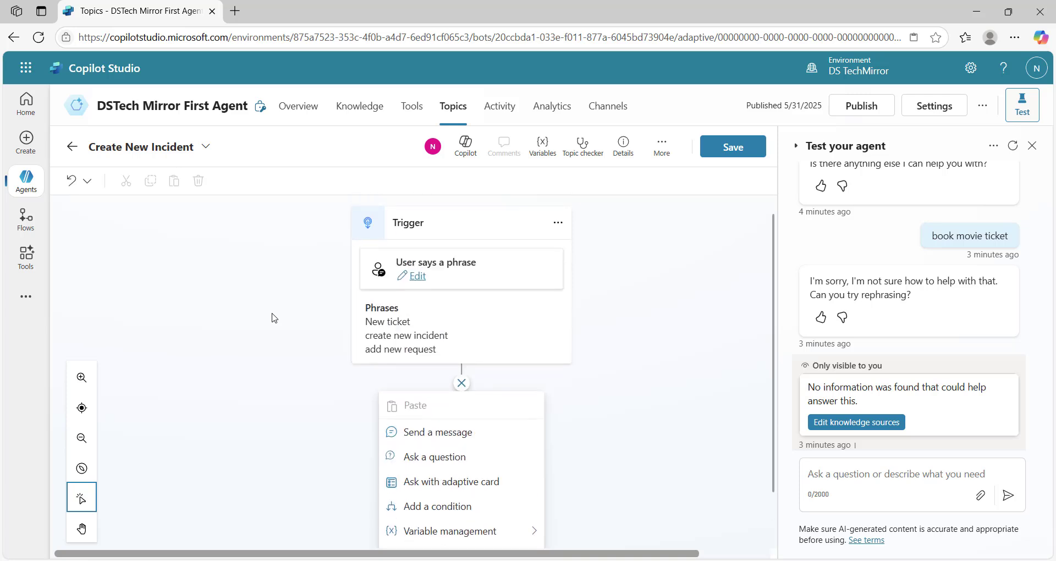
{"action": "scroll", "coordinate": [565, 334], "scroll_direction": "down", "scroll_amount": 1}
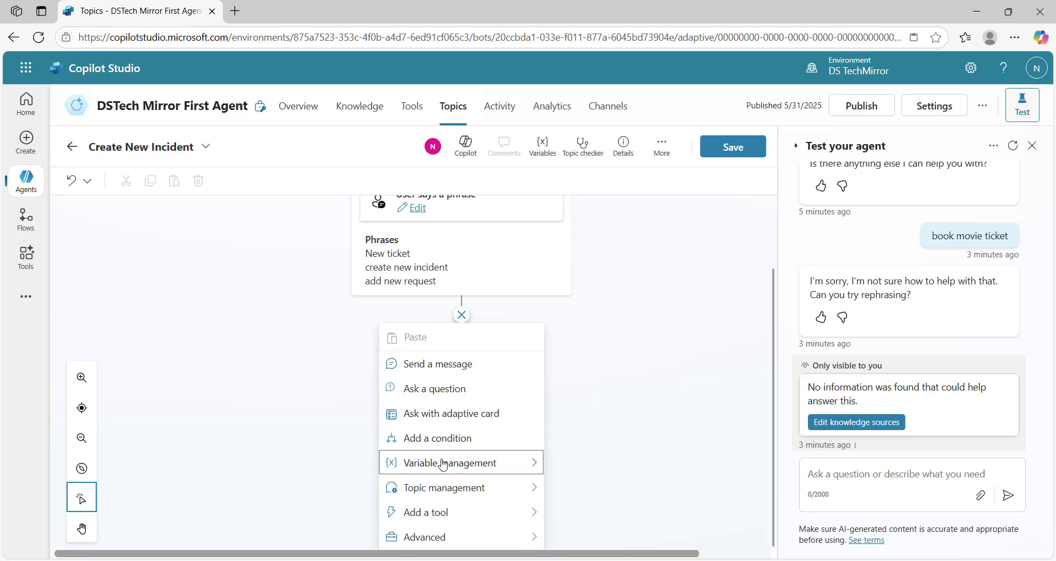
{"action": "mouse_move", "coordinate": [449, 497]}
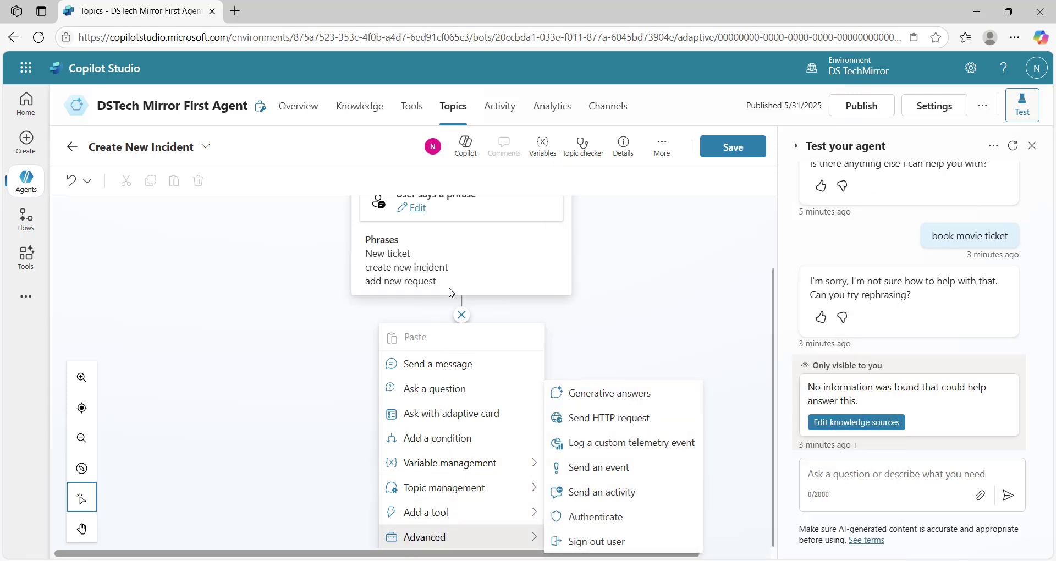
{"action": "left_click", "coordinate": [287, 354]}
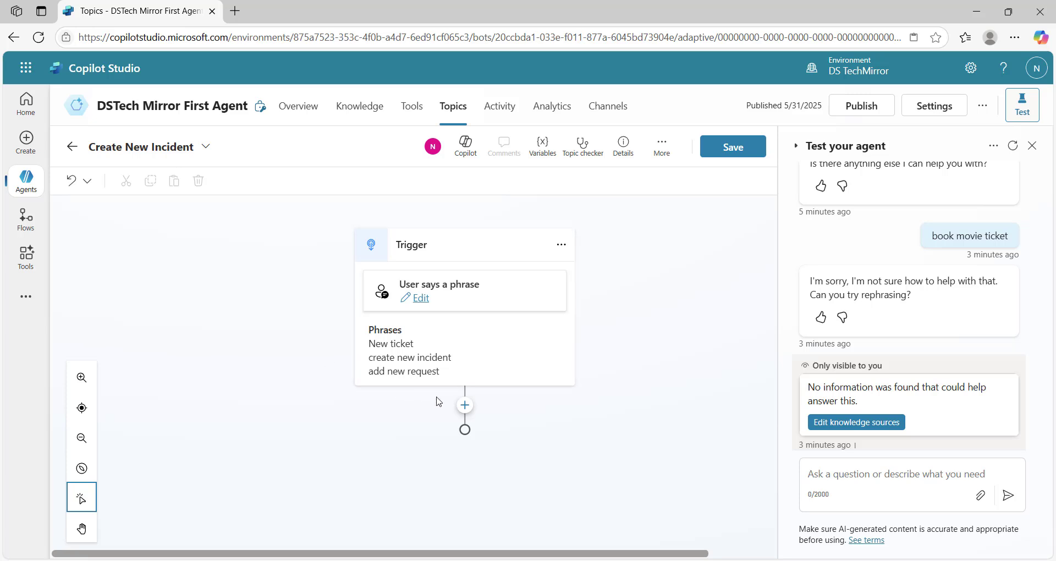
Review the basic tools, connectors and custom tools that can be added as a node after the trigger.
{"action": "left_click", "coordinate": [465, 407]}
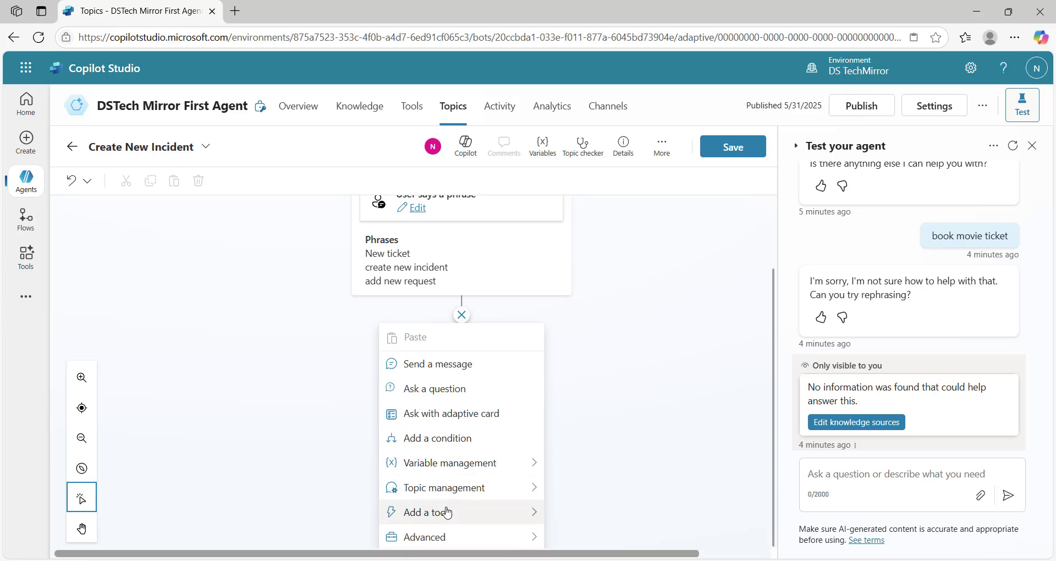
{"action": "mouse_move", "coordinate": [447, 512]}
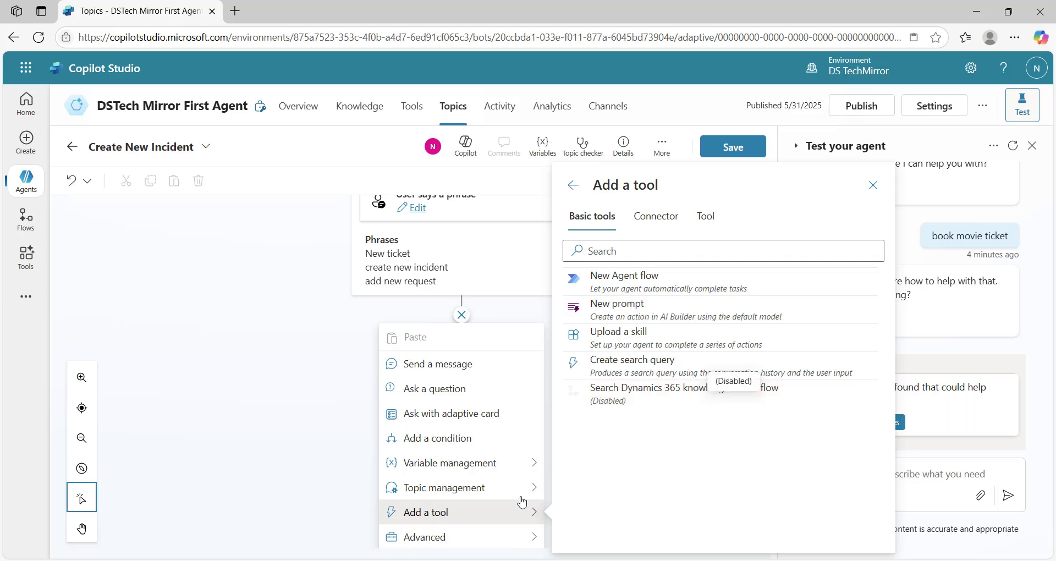
{"action": "mouse_move", "coordinate": [500, 538]}
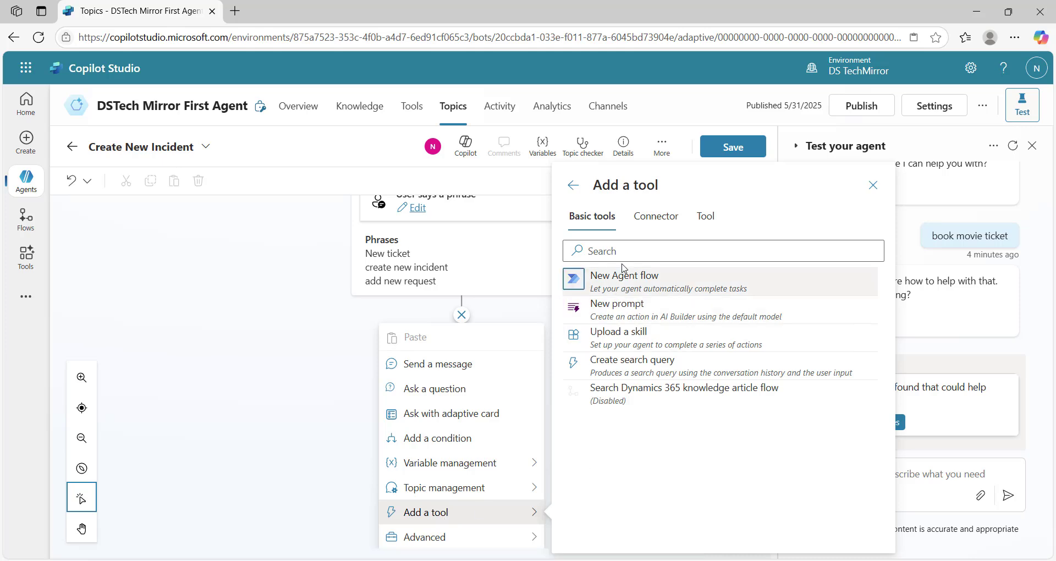
{"action": "left_click", "coordinate": [653, 223]}
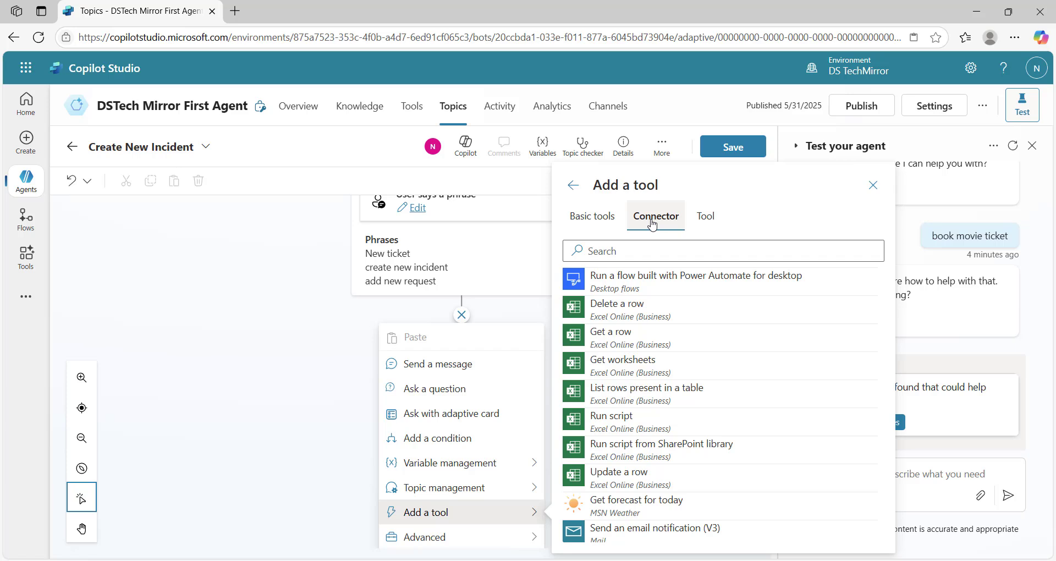
{"action": "scroll", "coordinate": [673, 314], "scroll_direction": "down", "scroll_amount": 1}
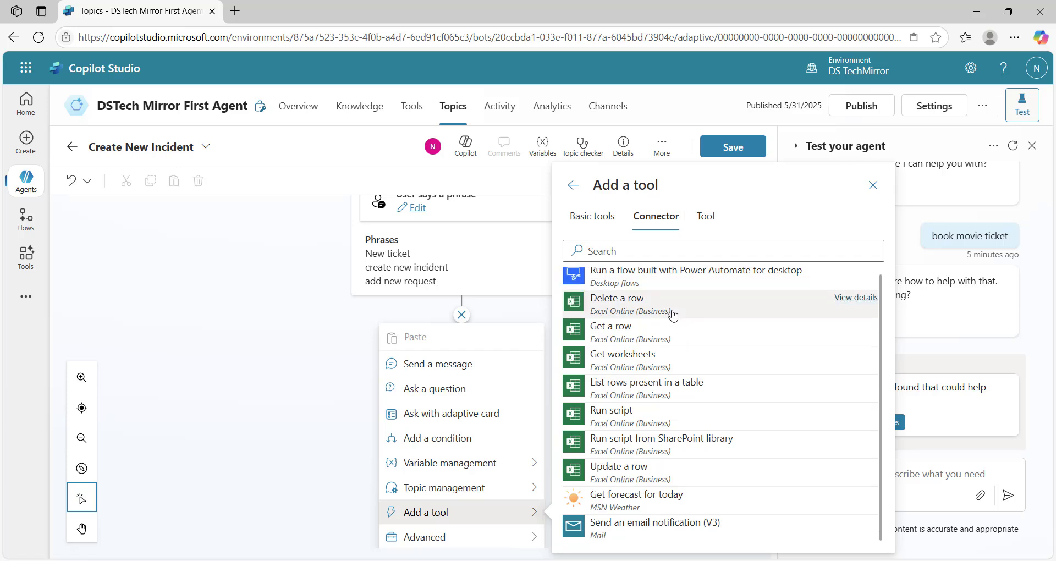
{"action": "left_click", "coordinate": [706, 222]}
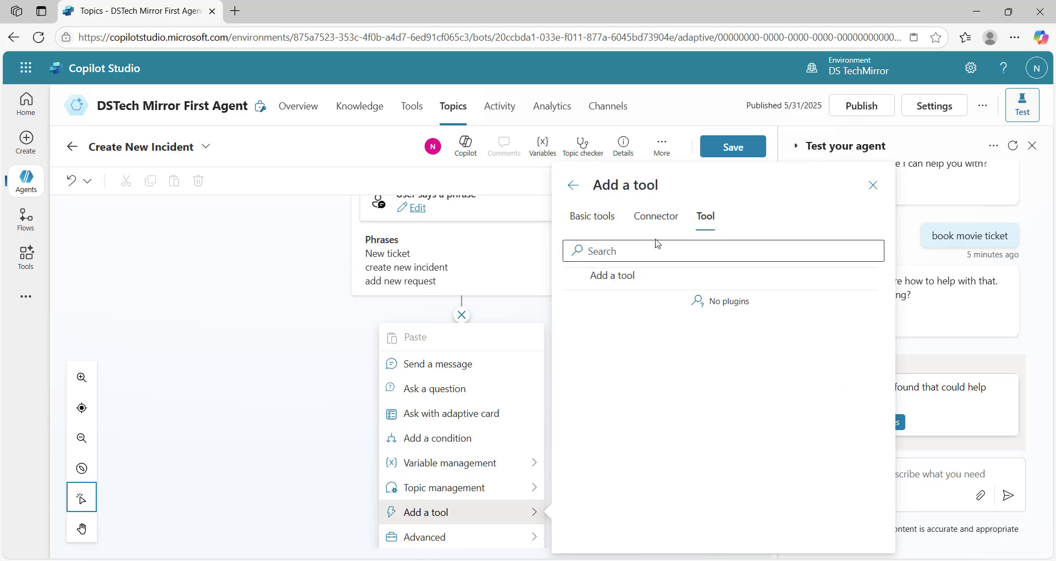
{"action": "left_click", "coordinate": [582, 197]}
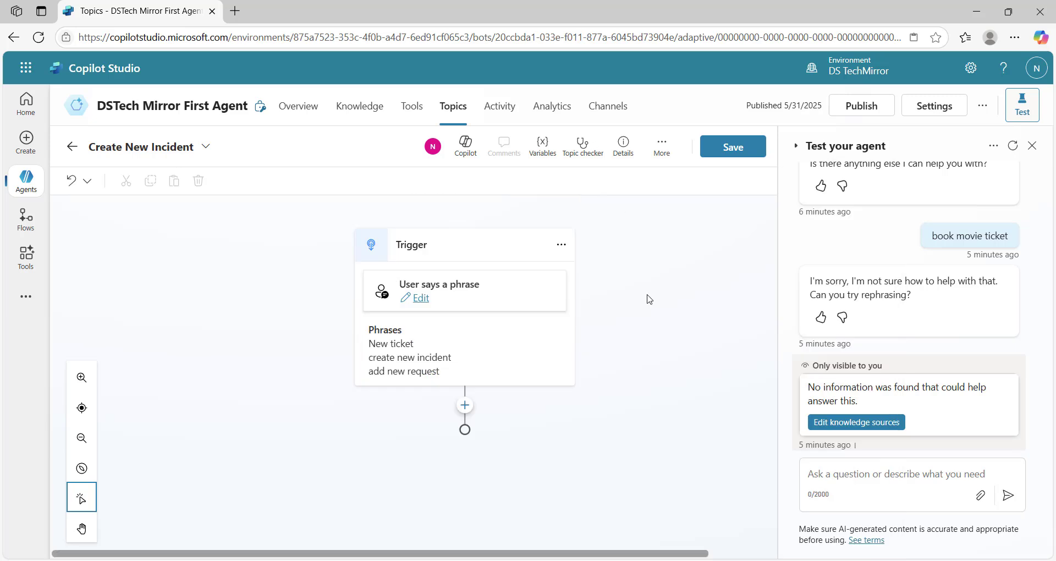
Add a message node reading "this is topic for new ticket" after the trigger and save the topic.
{"action": "left_click", "coordinate": [464, 407]}
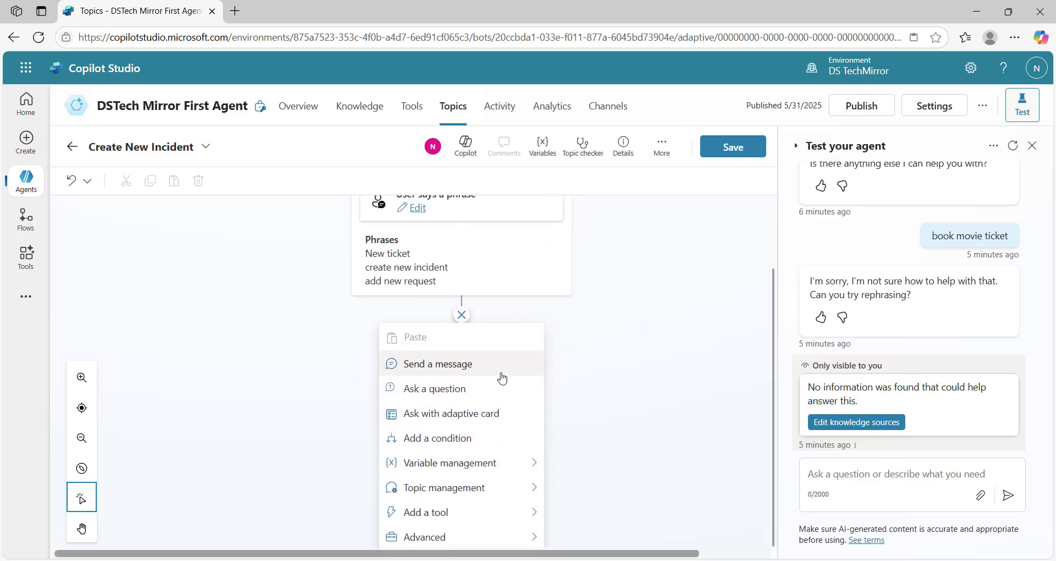
{"action": "left_click", "coordinate": [502, 377]}
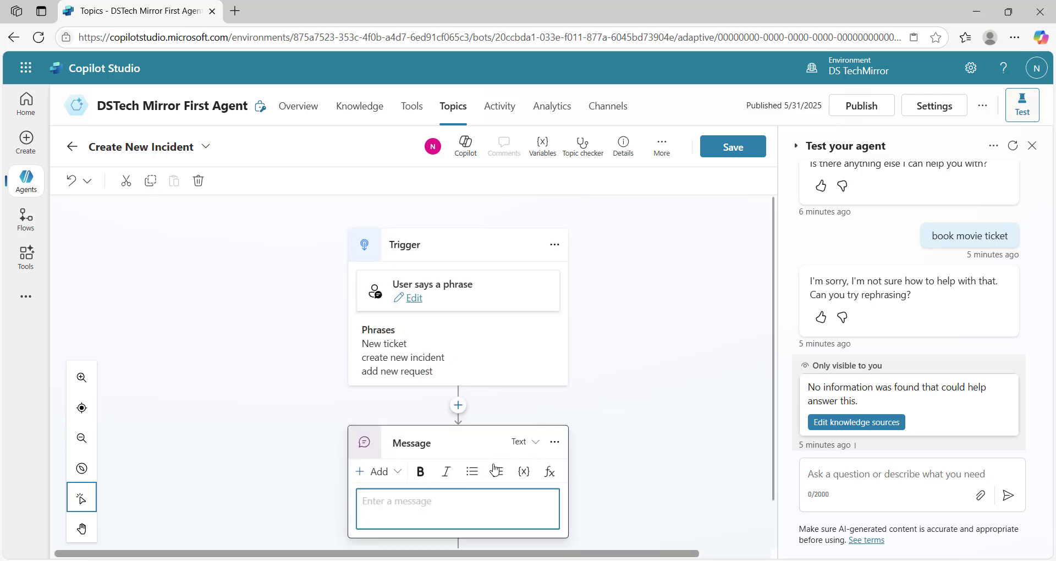
{"action": "type", "text": "this is topic for new ticket"}
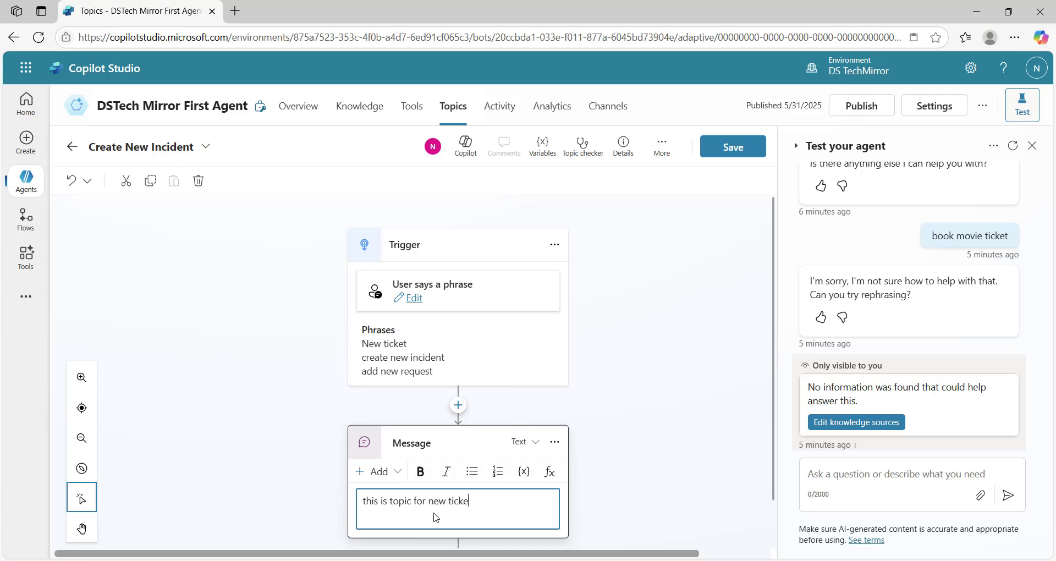
{"action": "key", "text": "Return"}
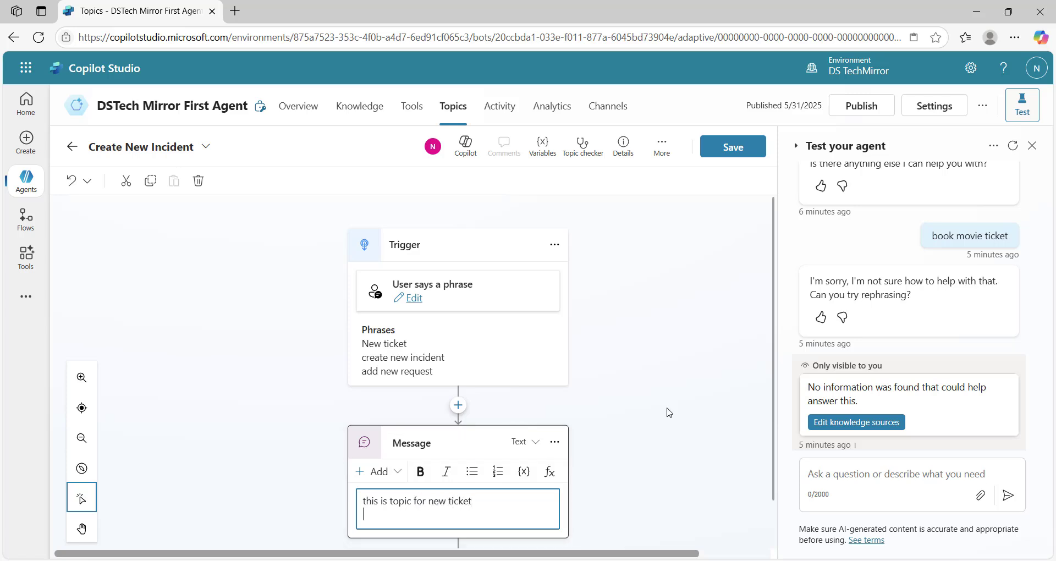
{"action": "left_click", "coordinate": [668, 411]}
{"action": "left_click", "coordinate": [745, 158]}
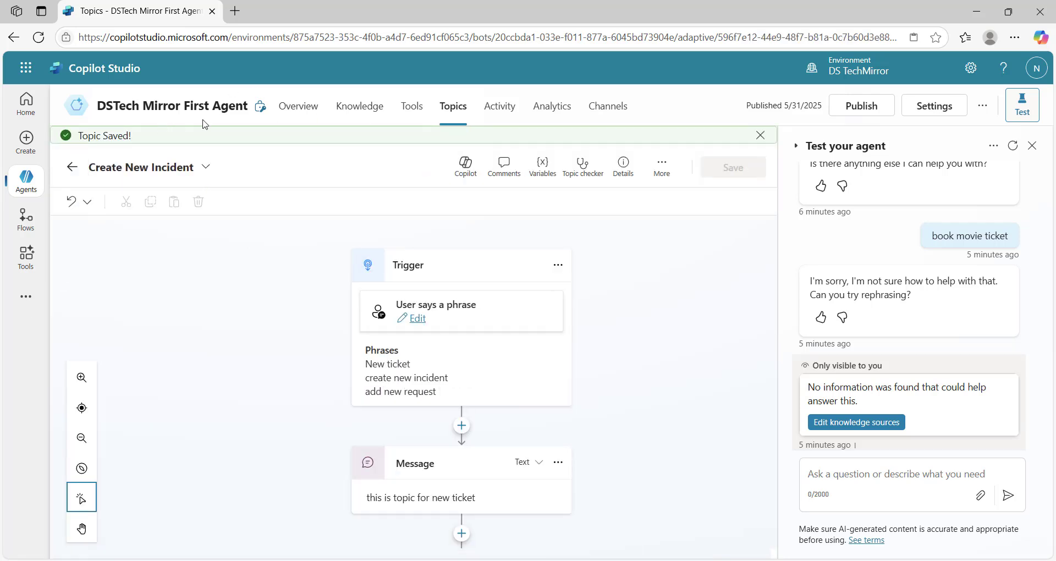
Return to the agent's topics list and add another blank custom topic.
{"action": "left_click", "coordinate": [468, 107]}
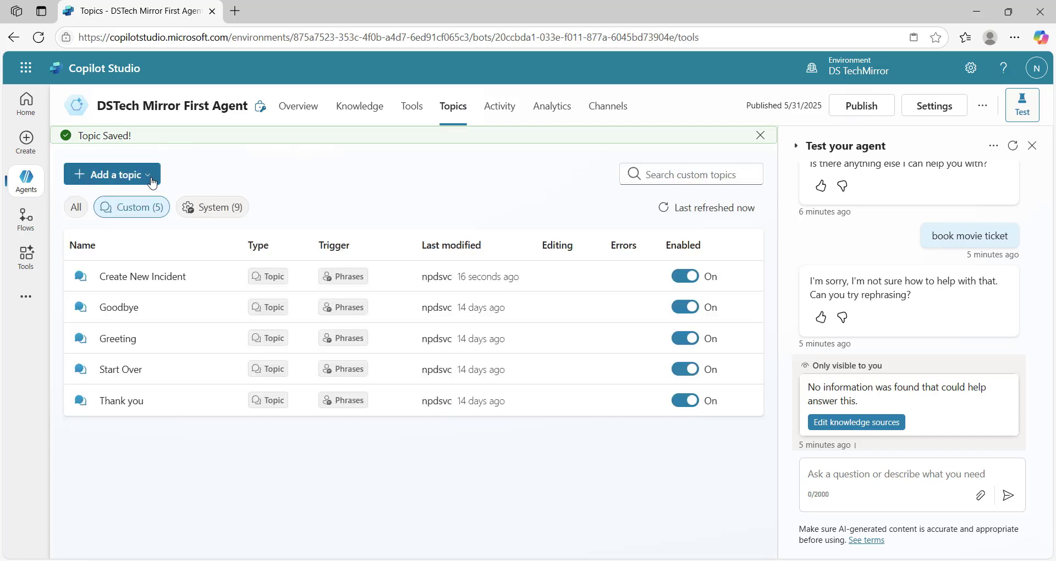
{"action": "left_click", "coordinate": [152, 180]}
{"action": "left_click", "coordinate": [122, 199]}
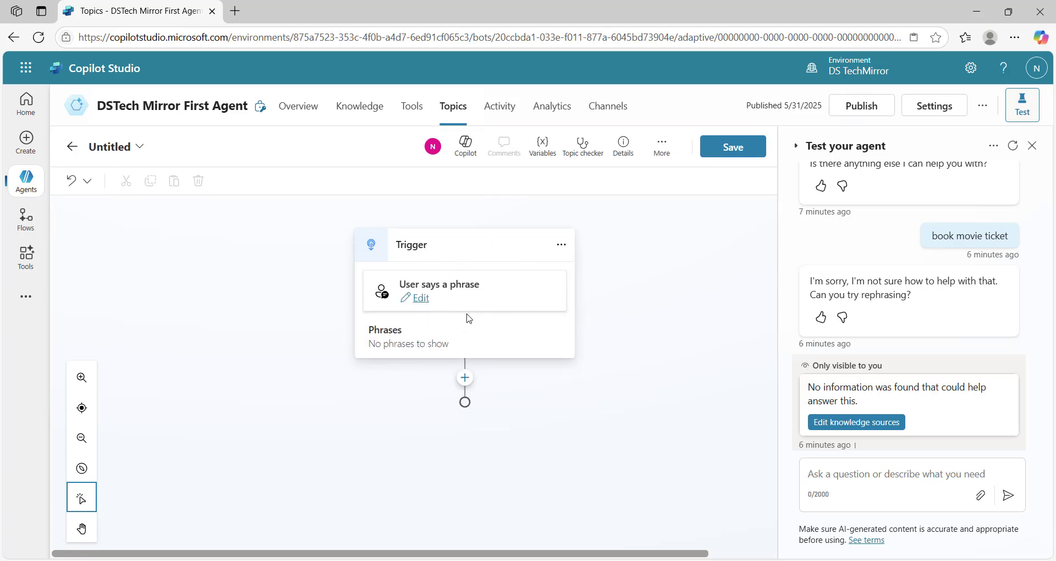
Add "status of my incident" as the first trigger phrase of the new untitled topic.
{"action": "left_click", "coordinate": [420, 298]}
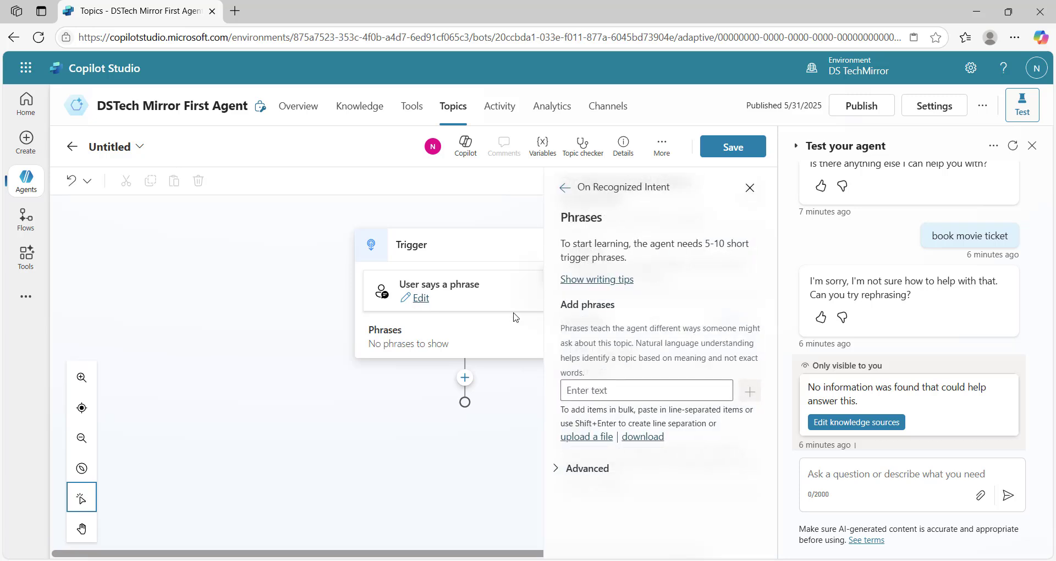
{"action": "left_click", "coordinate": [605, 393]}
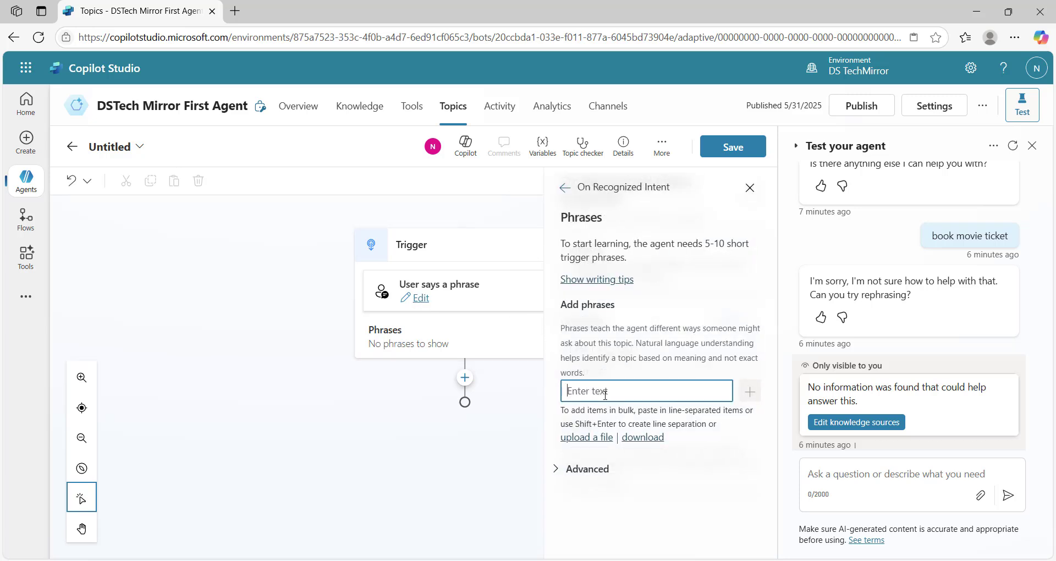
{"action": "type", "text": "s"}
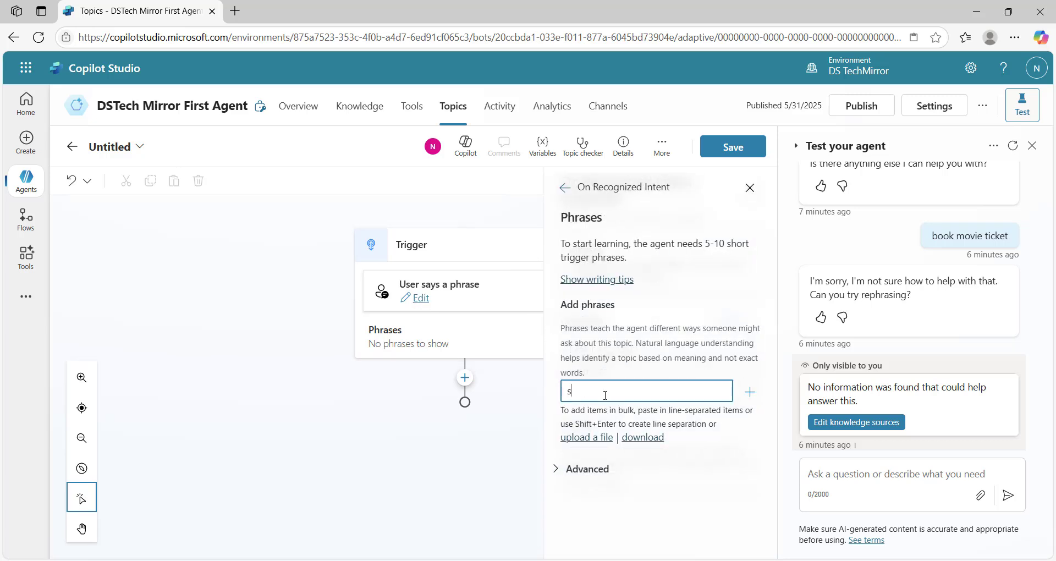
{"action": "type", "text": "tatus of my incident"}
{"action": "key", "text": "Return"}
{"action": "type", "text": "stat"}
{"action": "key", "text": "BackSpace"}
{"action": "key", "text": "BackSpace"}
{"action": "key", "text": "BackSpace"}
{"action": "key", "text": "BackSpace"}
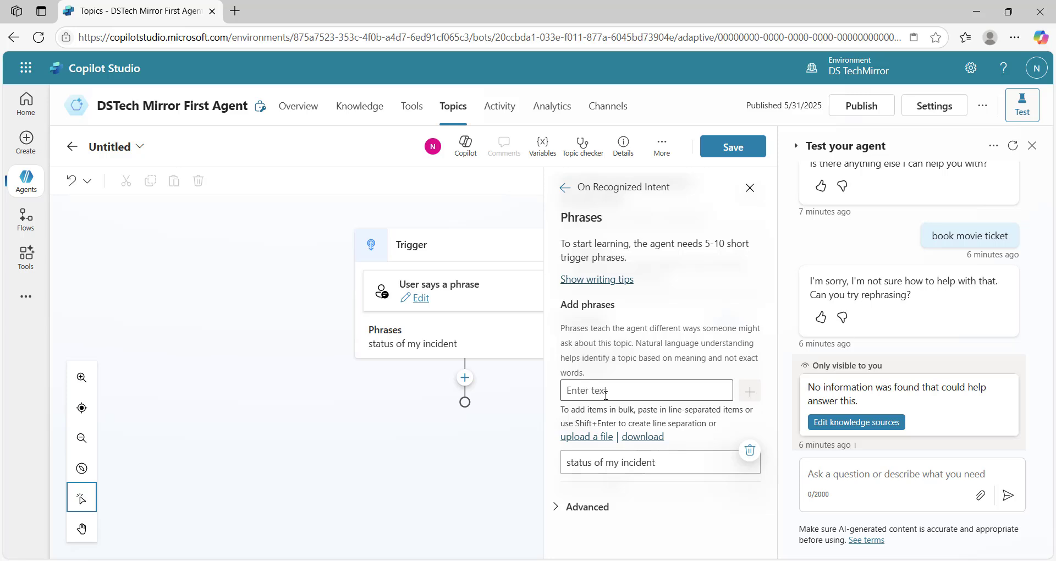
Add the trigger phrases "status of my request" and "my request" to the untitled topic.
{"action": "left_click", "coordinate": [607, 392]}
{"action": "type", "text": "status "}
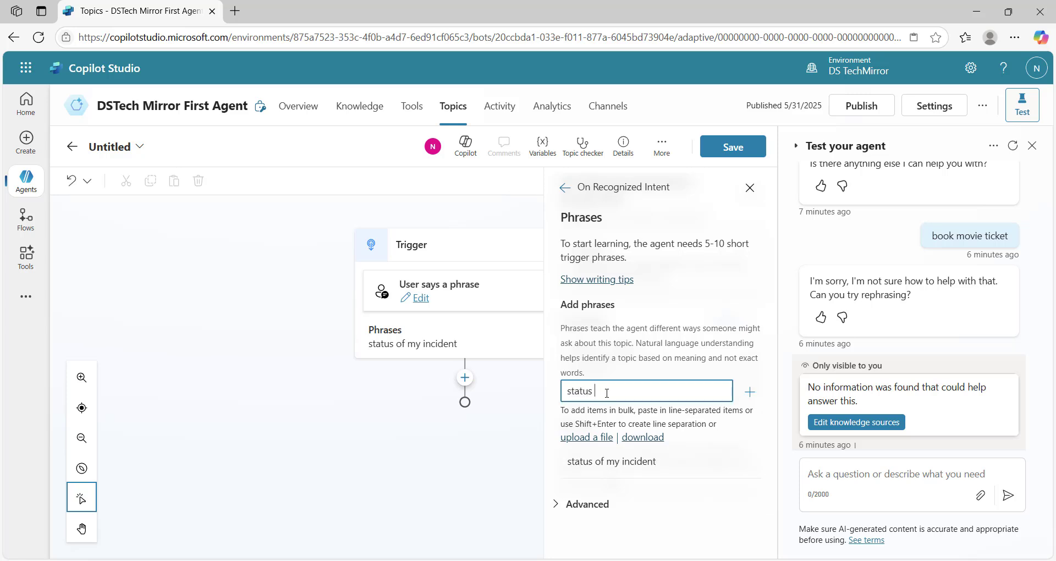
{"action": "type", "text": "of my request"}
{"action": "key", "text": "Return"}
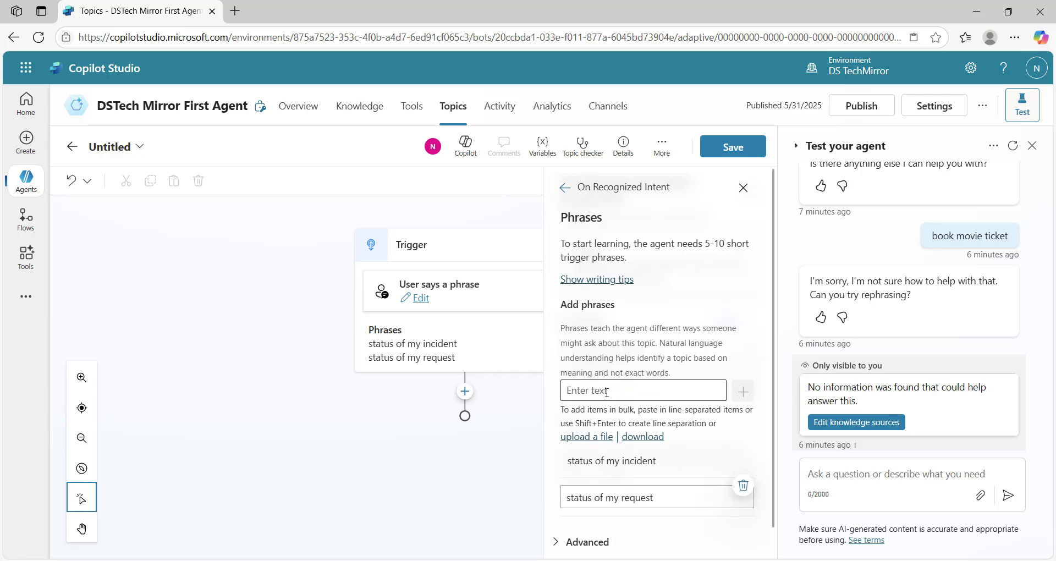
{"action": "left_click", "coordinate": [606, 392]}
{"action": "type", "text": "my re"}
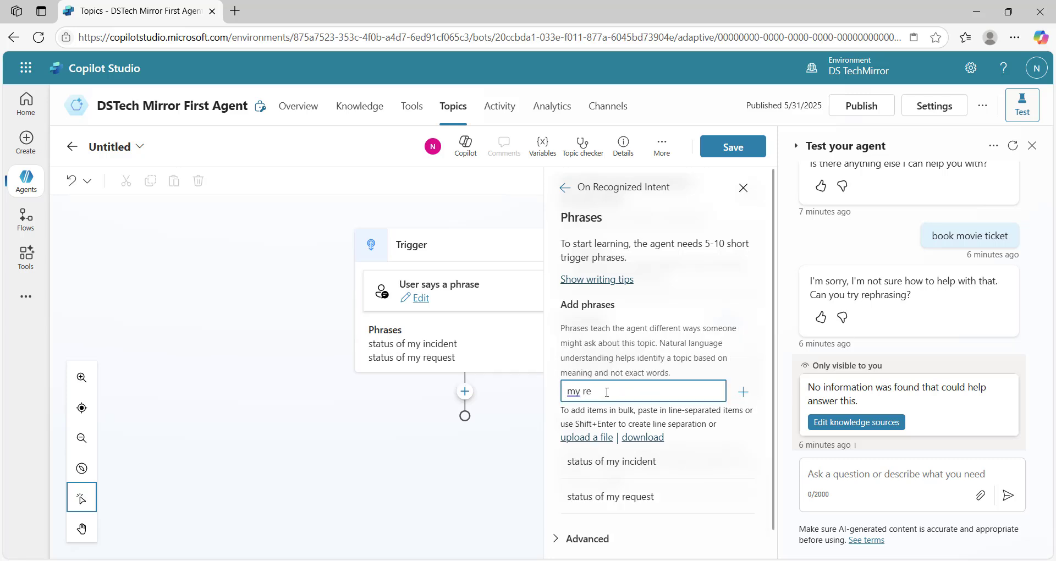
{"action": "type", "text": "quest"}
{"action": "key", "text": "Return"}
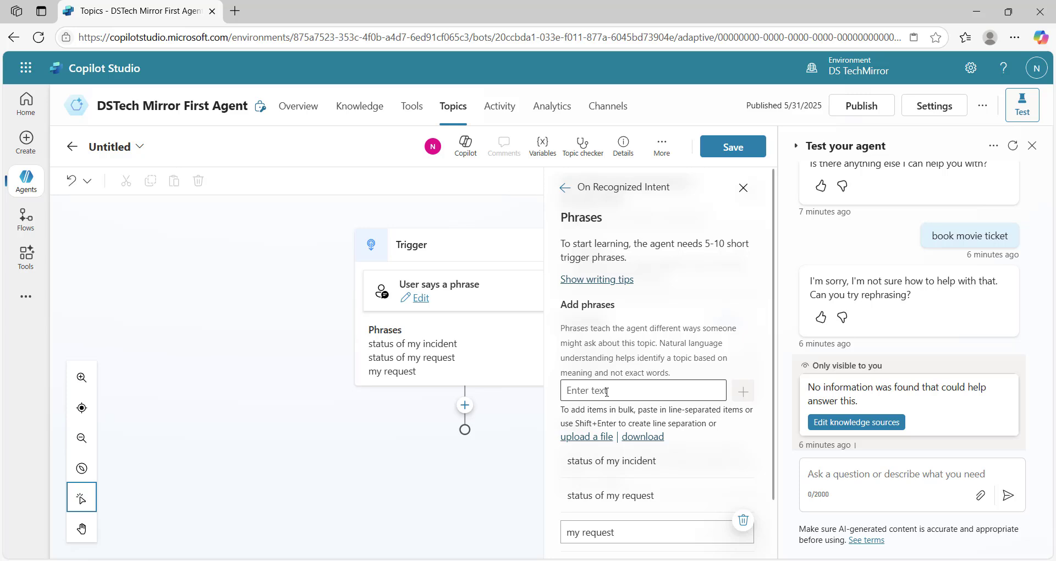
Add "my ticket status" as the fourth trigger phrase of the untitled topic and leave the phrase editor.
{"action": "left_click", "coordinate": [606, 392]}
{"action": "type", "text": "my "}
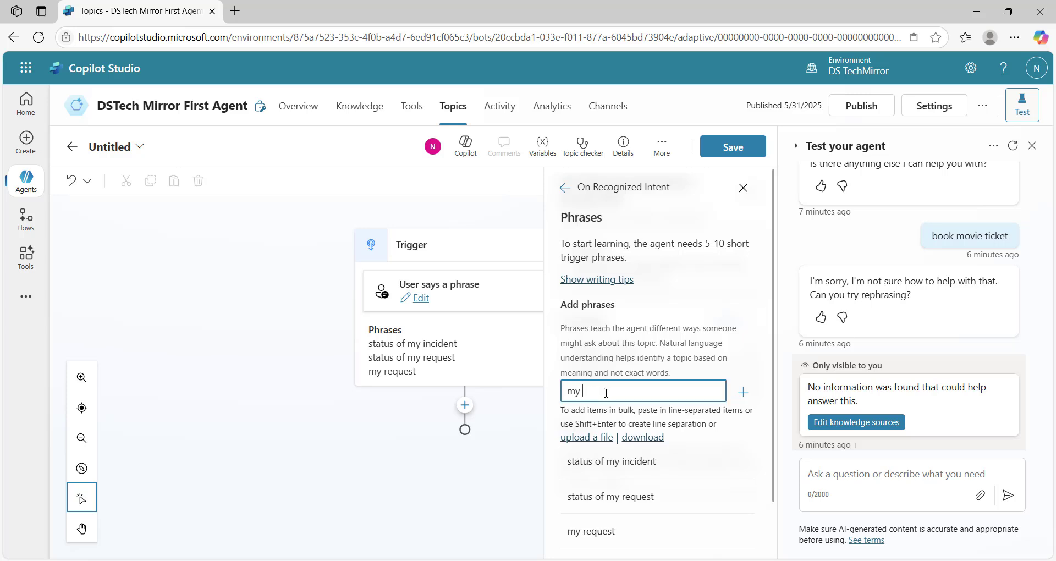
{"action": "type", "text": "ticket status"}
{"action": "key", "text": "Return"}
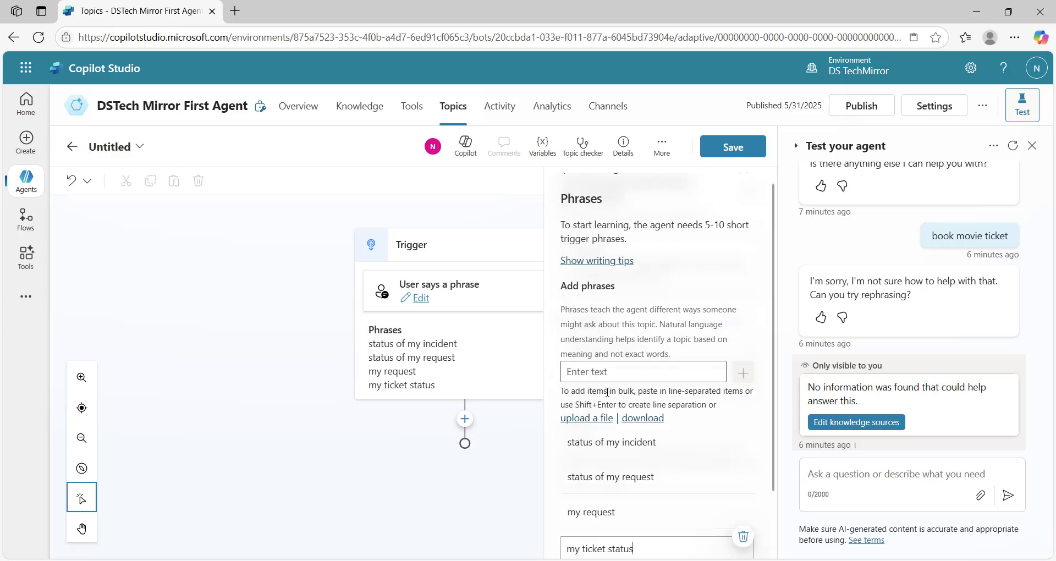
{"action": "left_click", "coordinate": [390, 462]}
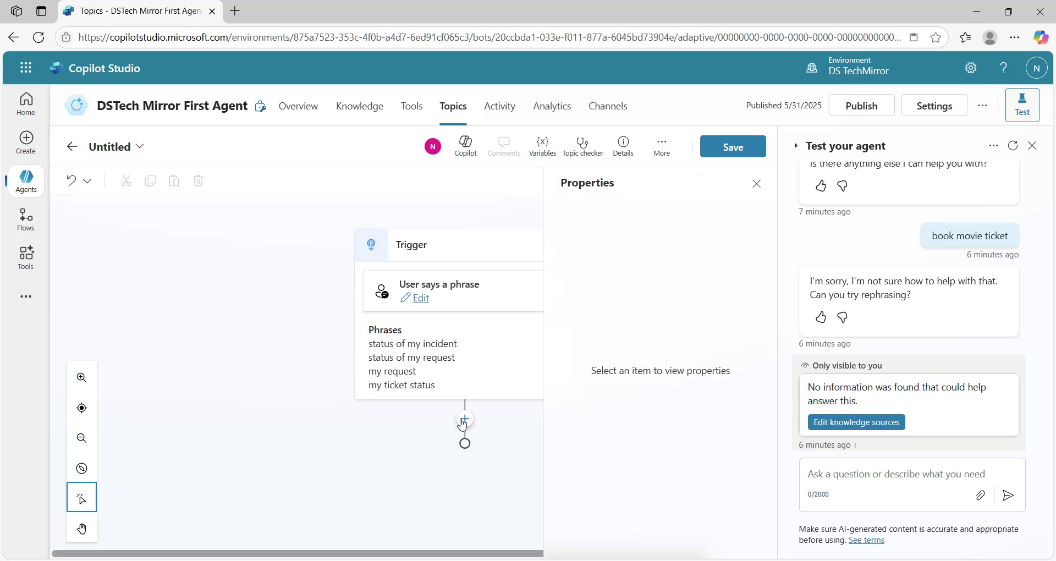
Add a question node after the trigger that asks "Your request is for which vertical?".
{"action": "left_click", "coordinate": [465, 419]}
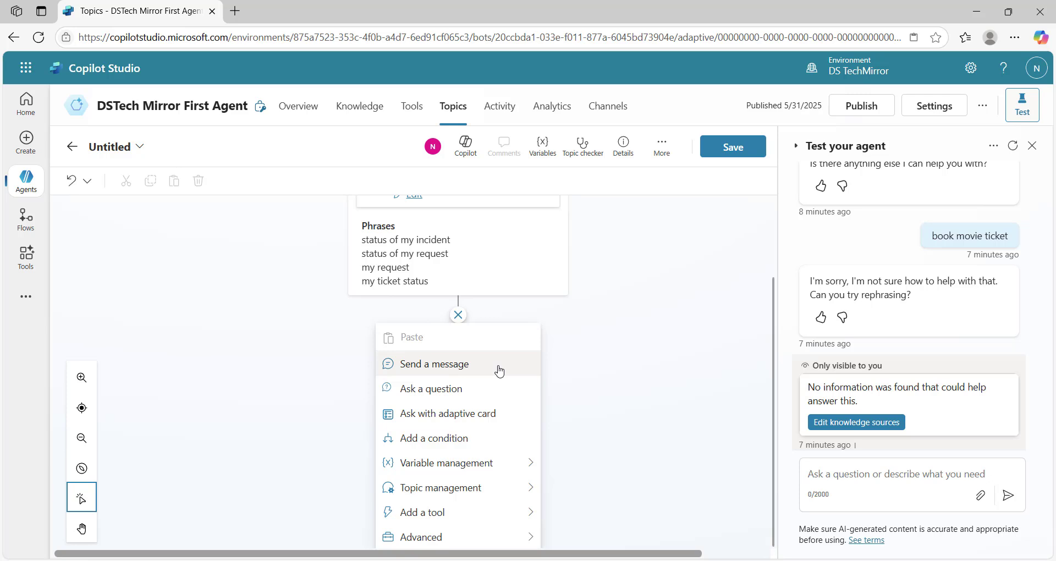
{"action": "left_click", "coordinate": [423, 392]}
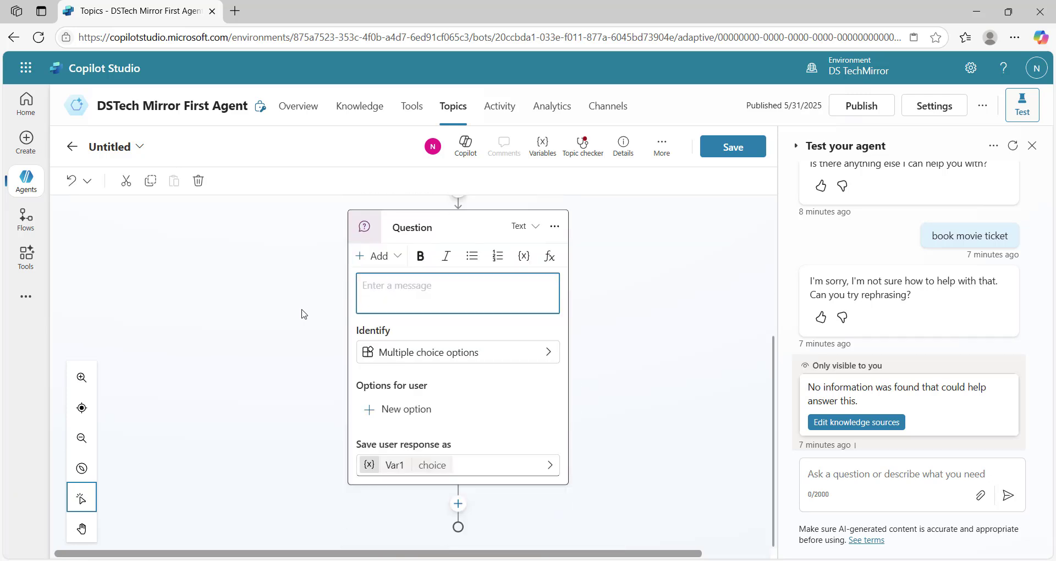
{"action": "type", "text": "E"}
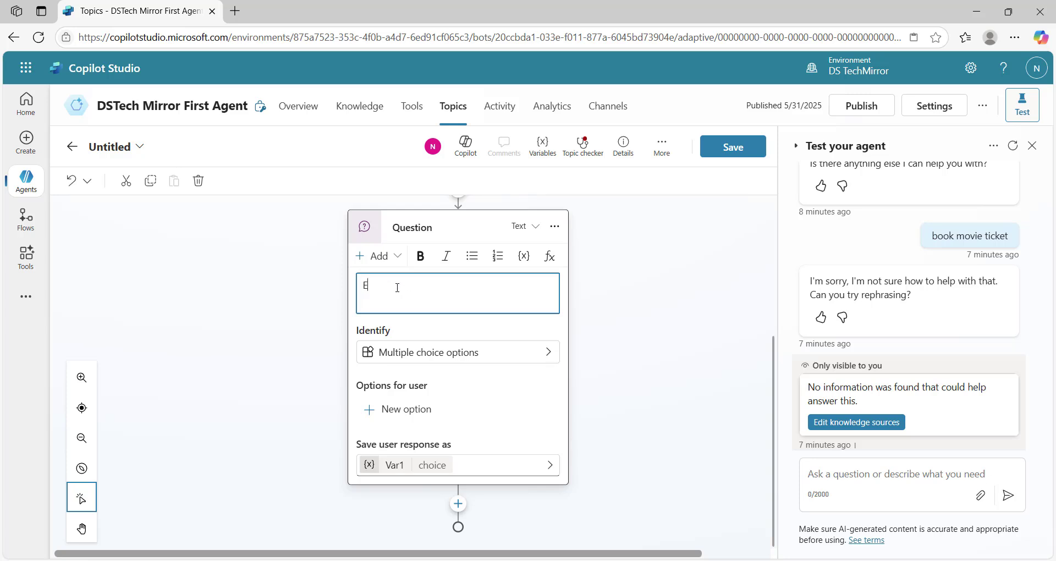
{"action": "key", "text": "BackSpace"}
{"action": "type", "text": "Which"}
{"action": "key", "text": "BackSpace"}
{"action": "key", "text": "BackSpace"}
{"action": "key", "text": "BackSpace"}
{"action": "key", "text": "BackSpace"}
{"action": "key", "text": "BackSpace"}
{"action": "type", "text": "Your ti"}
{"action": "key", "text": "BackSpace"}
{"action": "type", "text": "opic is for whi"}
{"action": "key", "text": "BackSpace"}
{"action": "type", "text": "ich vertic"}
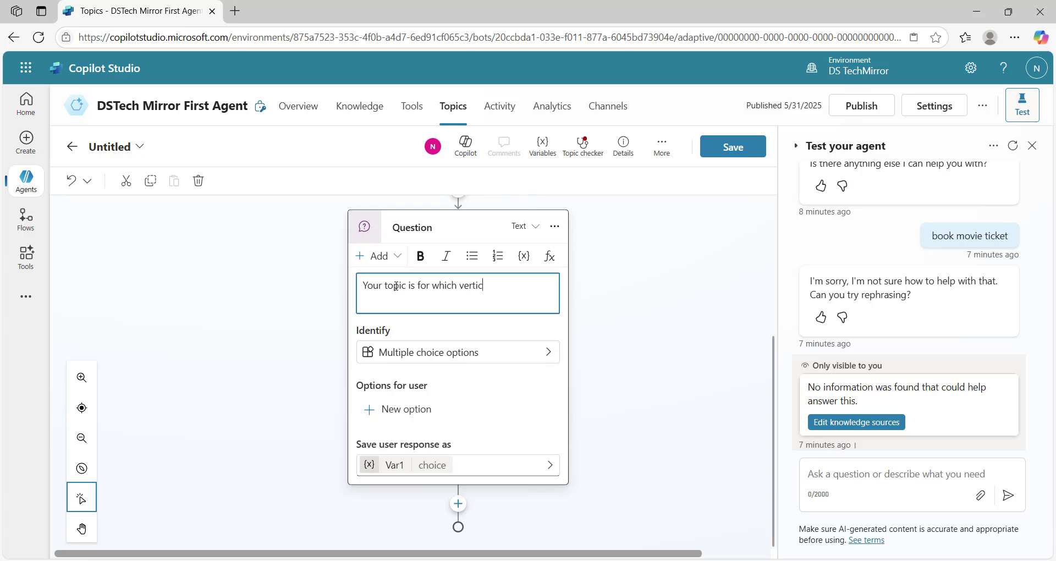
{"action": "double_click", "coordinate": [395, 287]}
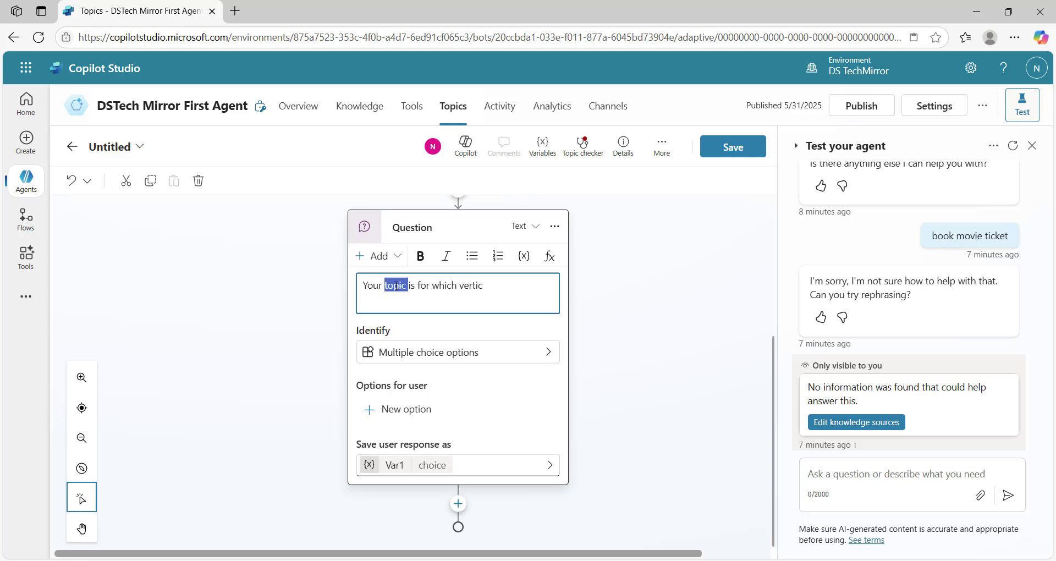
{"action": "type", "text": "quest"}
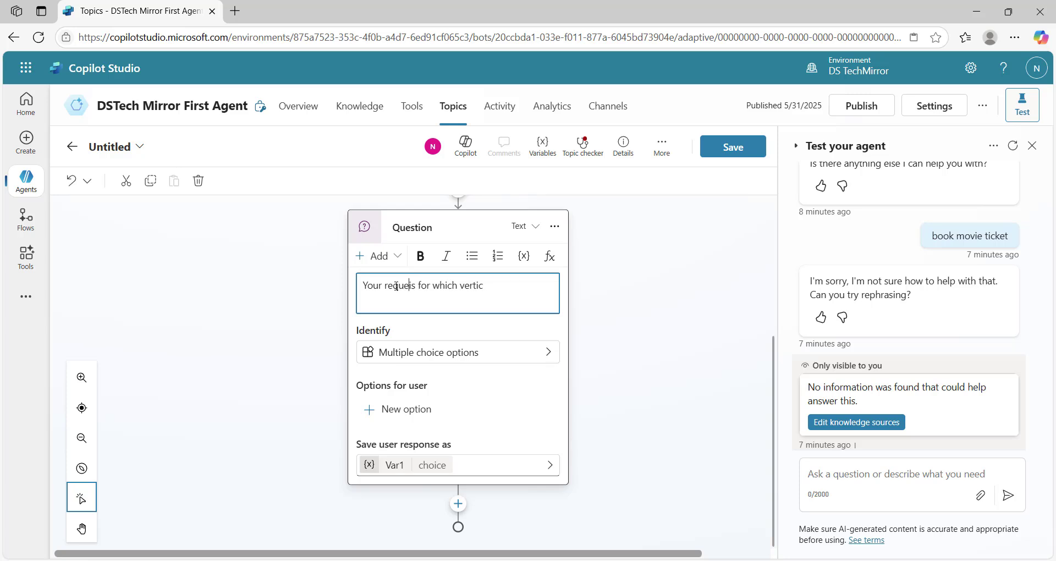
{"action": "left_click", "coordinate": [512, 280]}
{"action": "type", "text": "a"}
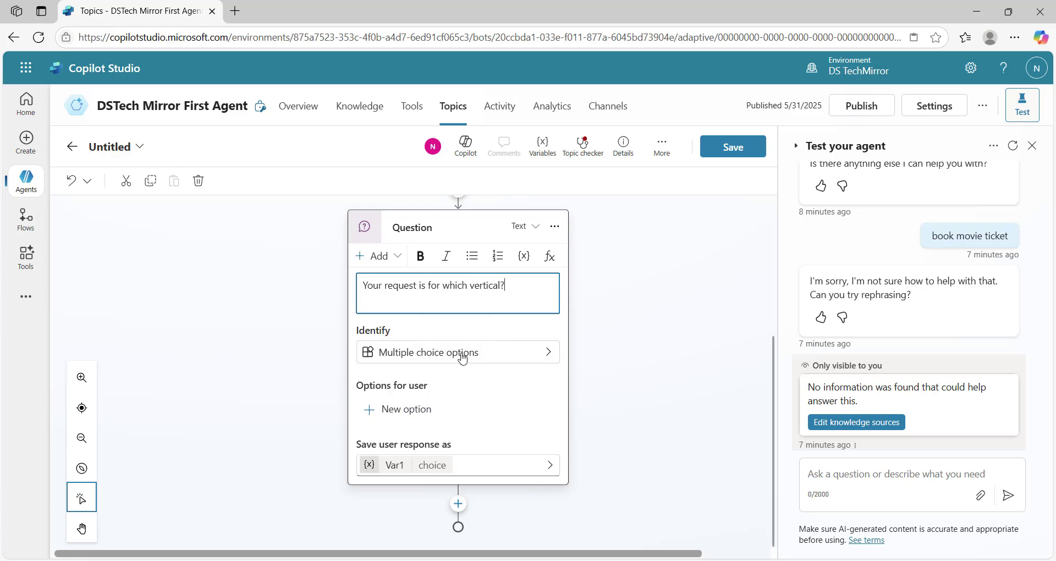
Look through the information types that the question node can identify, leaving multiple choice options selected.
{"action": "left_click", "coordinate": [488, 355]}
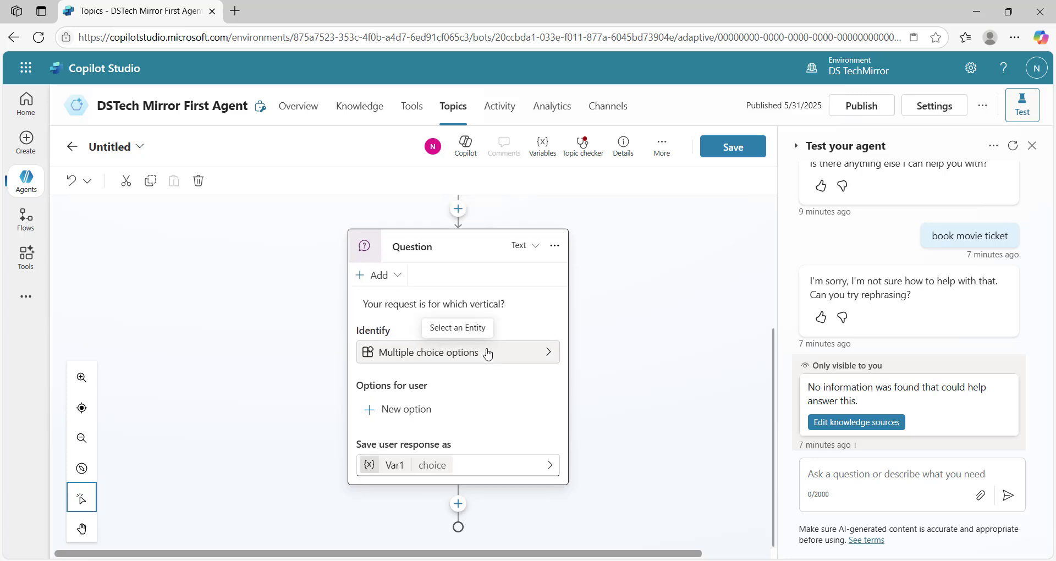
{"action": "left_click", "coordinate": [550, 357]}
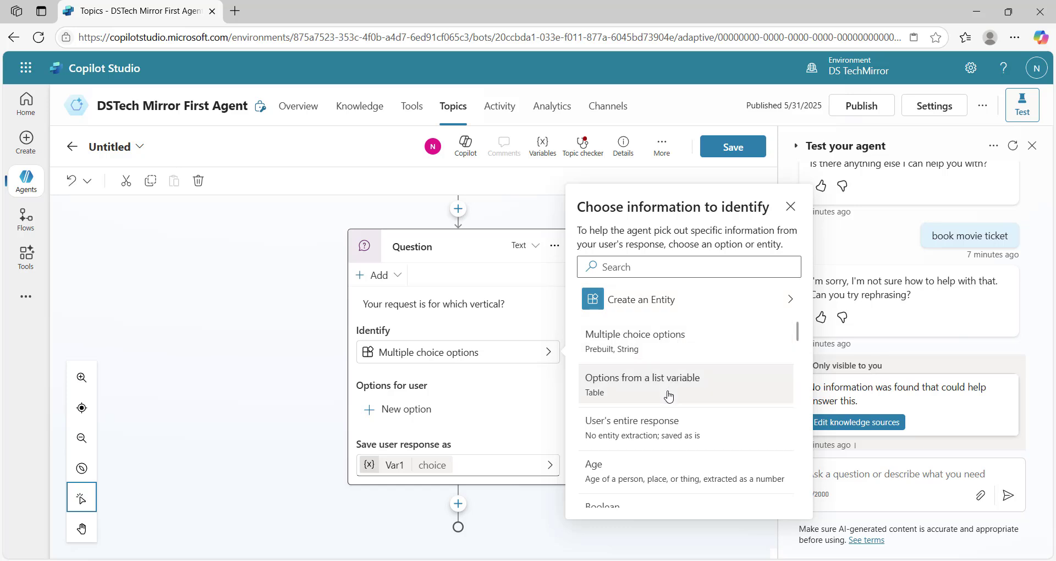
{"action": "scroll", "coordinate": [669, 407], "scroll_direction": "down", "scroll_amount": 4}
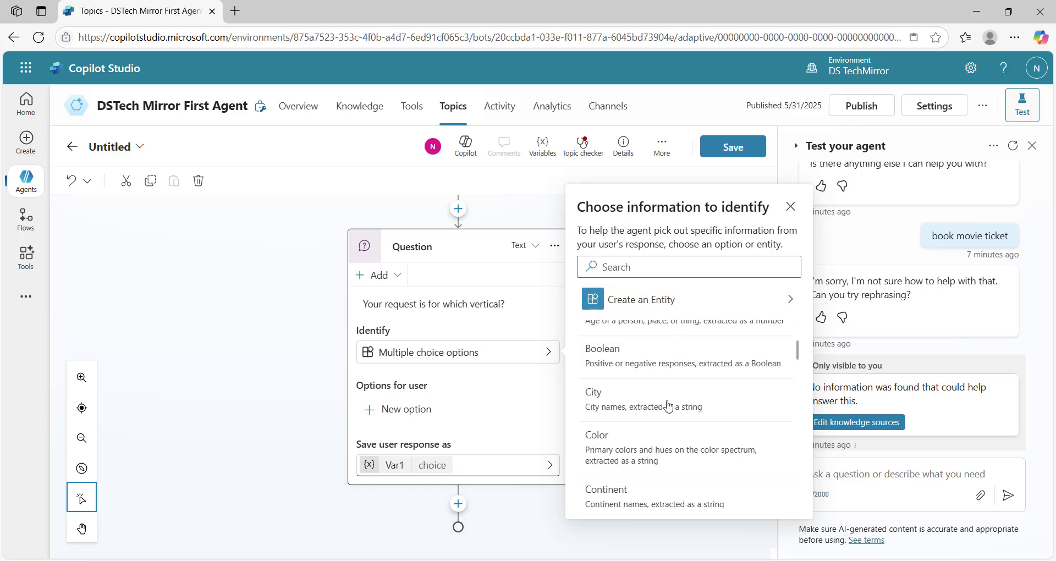
{"action": "scroll", "coordinate": [669, 406], "scroll_direction": "down", "scroll_amount": 2}
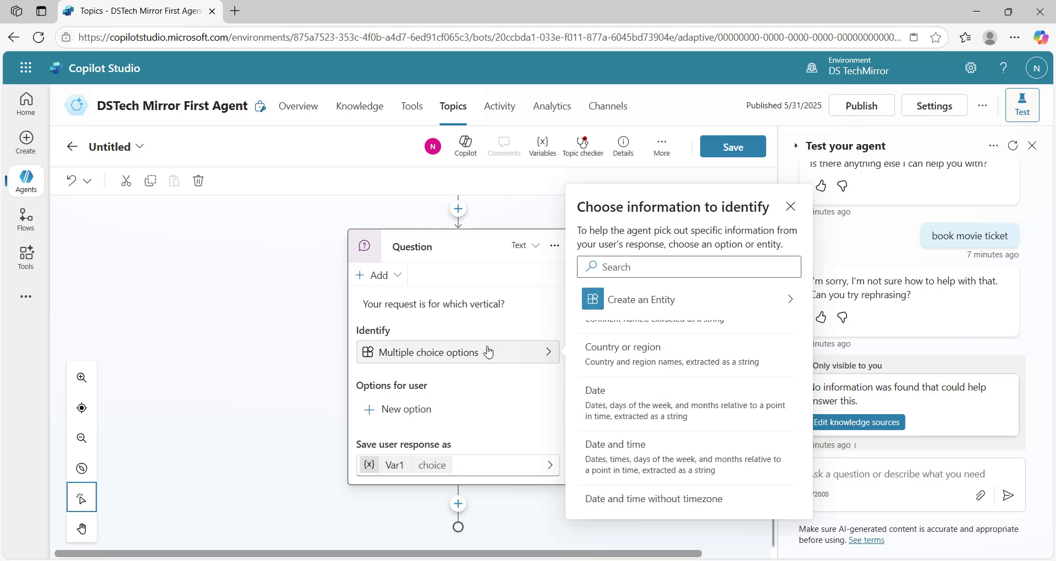
{"action": "left_click", "coordinate": [503, 326]}
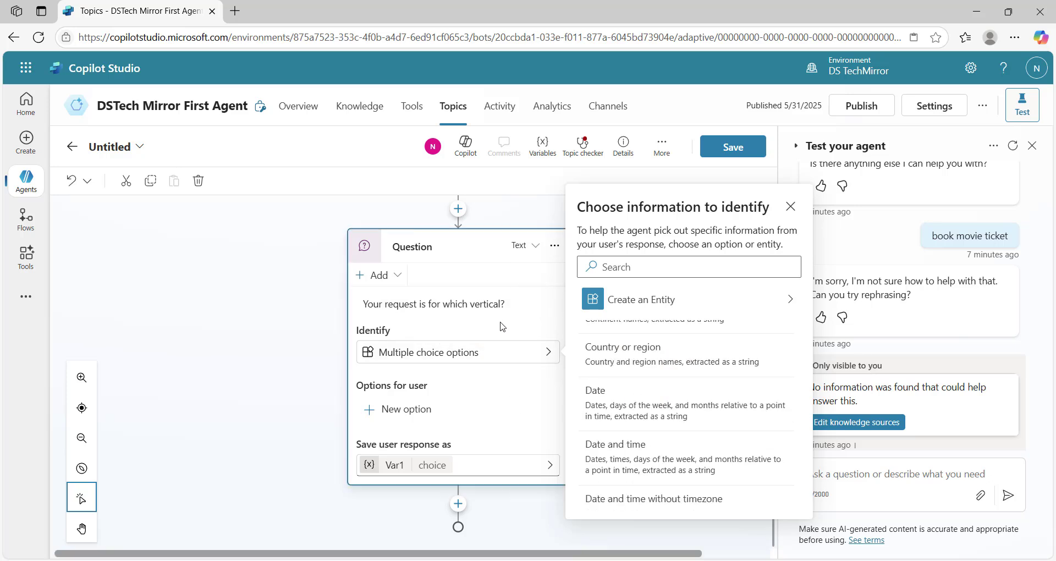
Add SharePoint, PowerApps and Power BI as the answer options of the vertical question.
{"action": "left_click", "coordinate": [403, 409]}
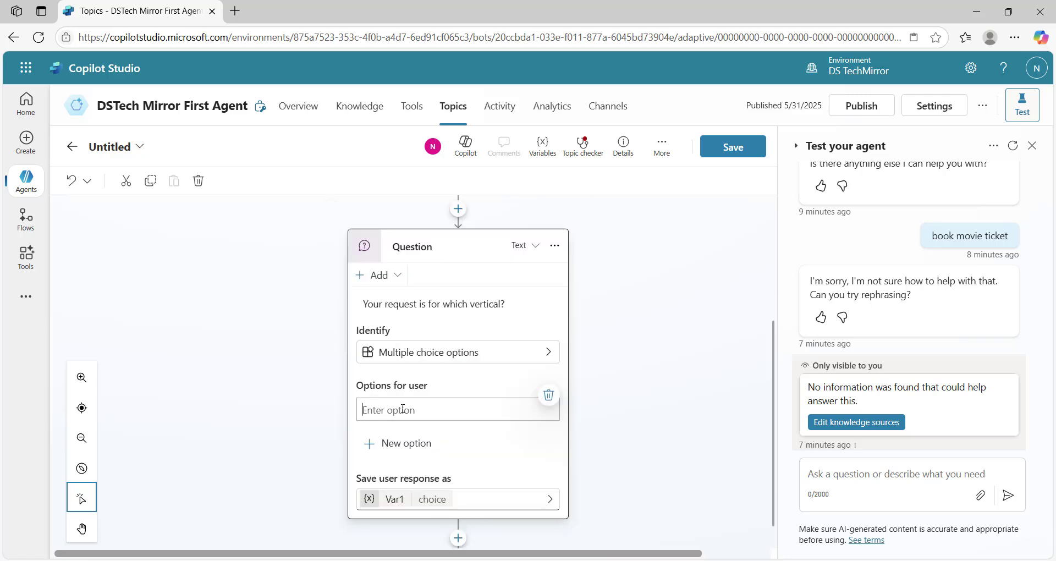
{"action": "type", "text": "SharePoint"}
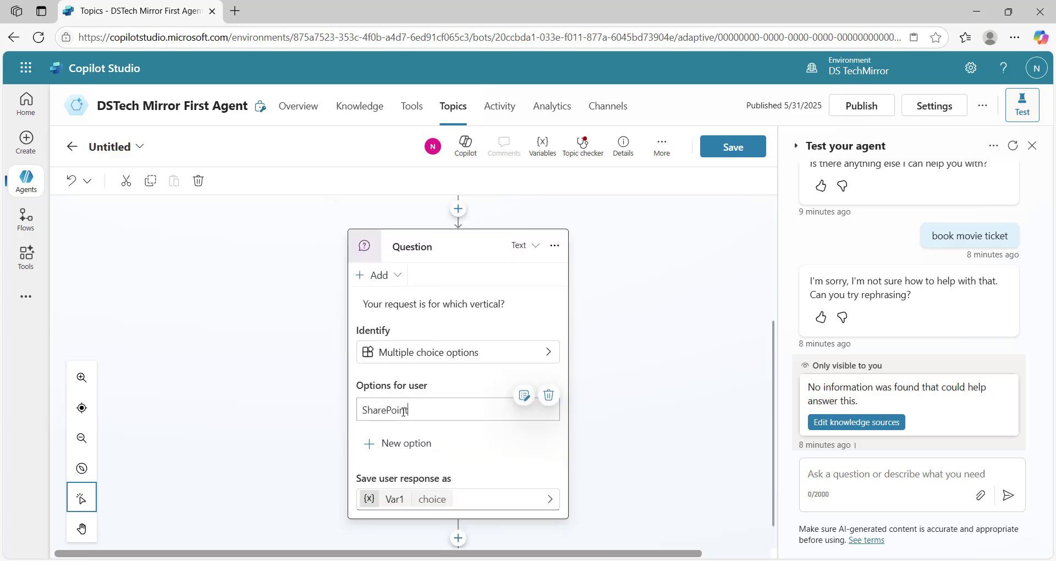
{"action": "key", "text": "Return"}
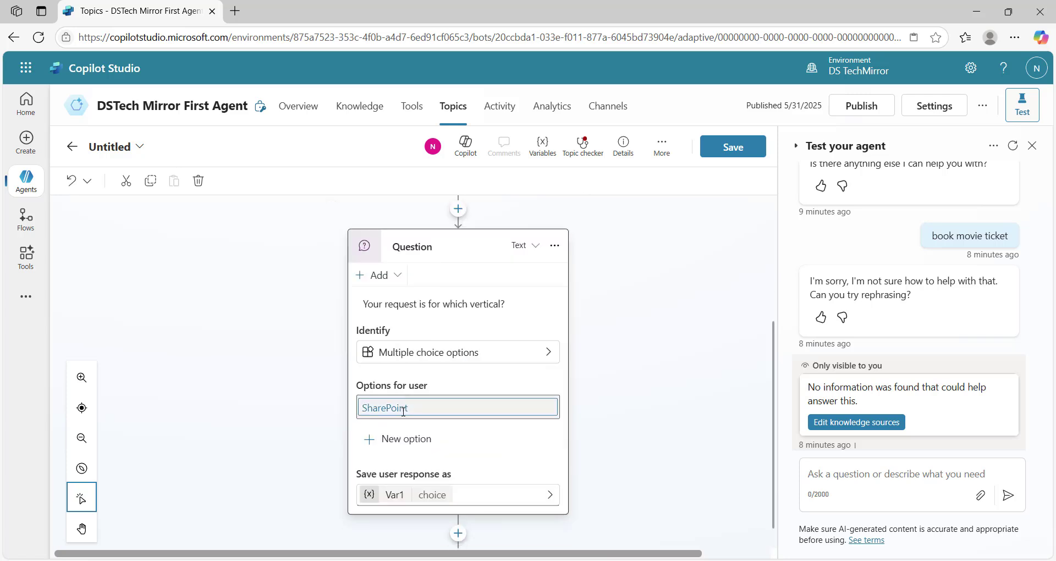
{"action": "left_click", "coordinate": [415, 439]}
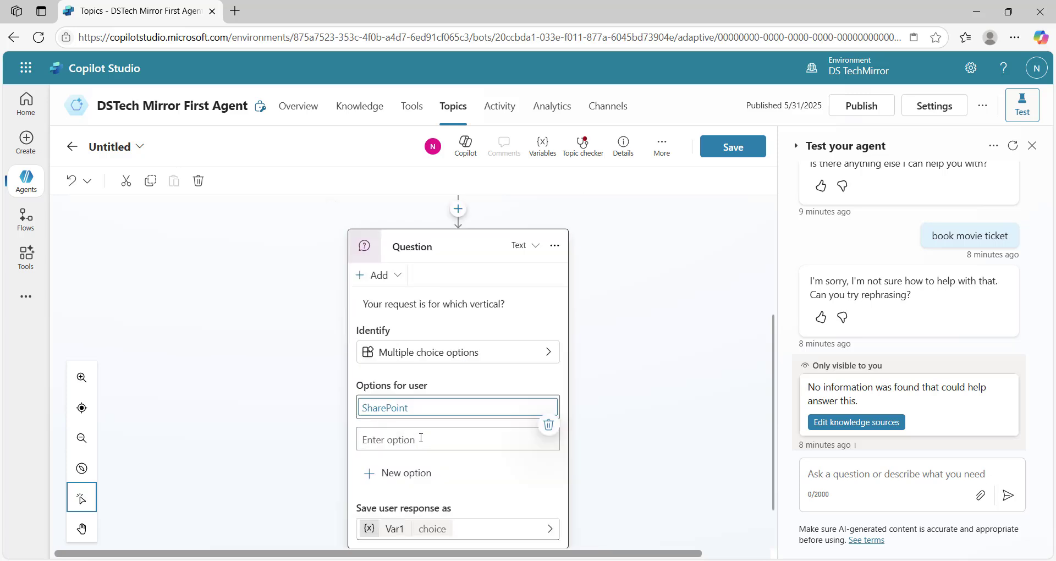
{"action": "scroll", "coordinate": [420, 438], "scroll_direction": "down", "scroll_amount": 1}
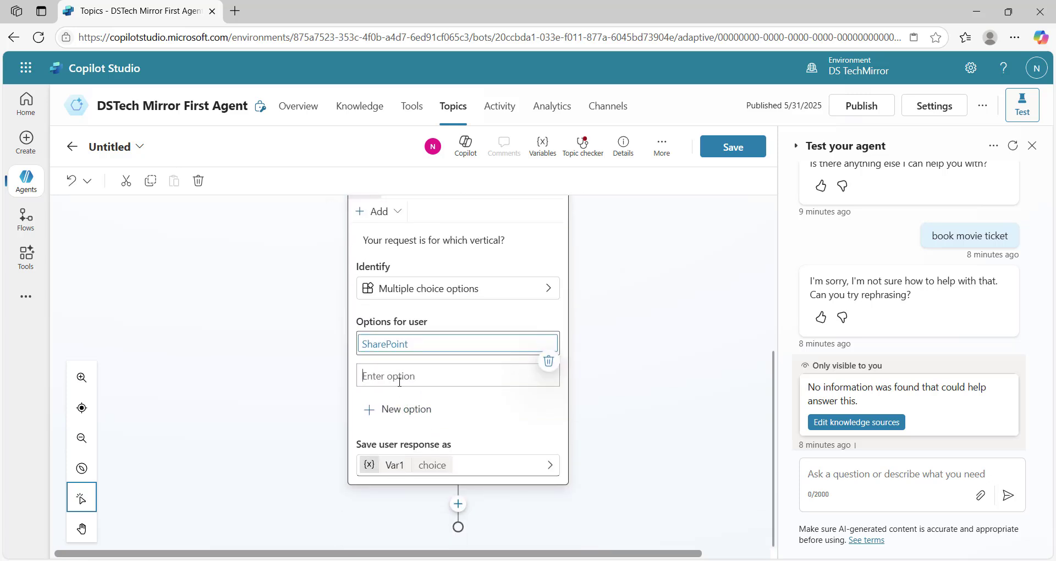
{"action": "type", "text": "Power p"}
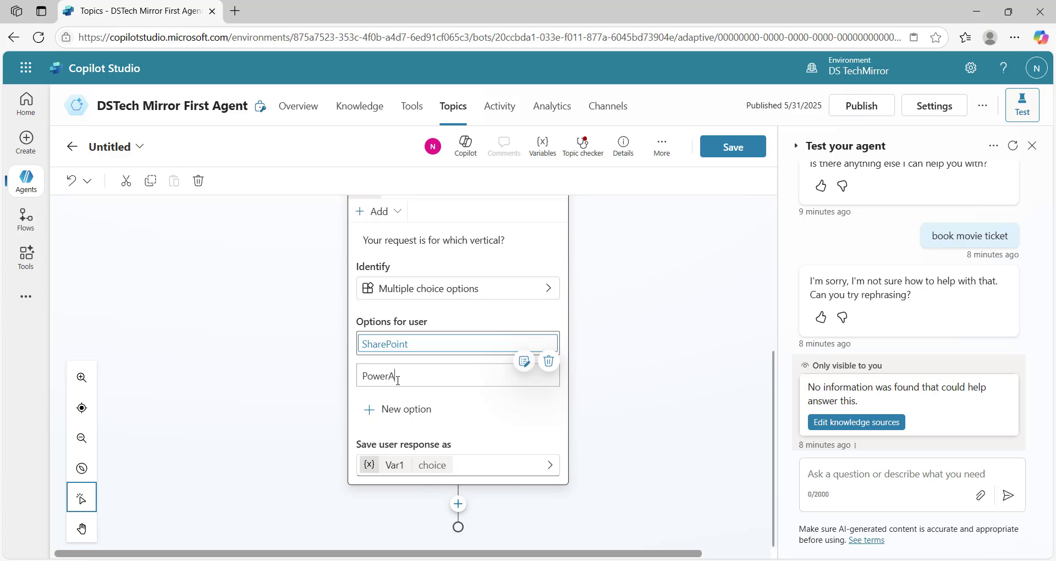
{"action": "type", "text": "pps"}
{"action": "left_click", "coordinate": [404, 410]}
{"action": "type", "text": "Power BI"}
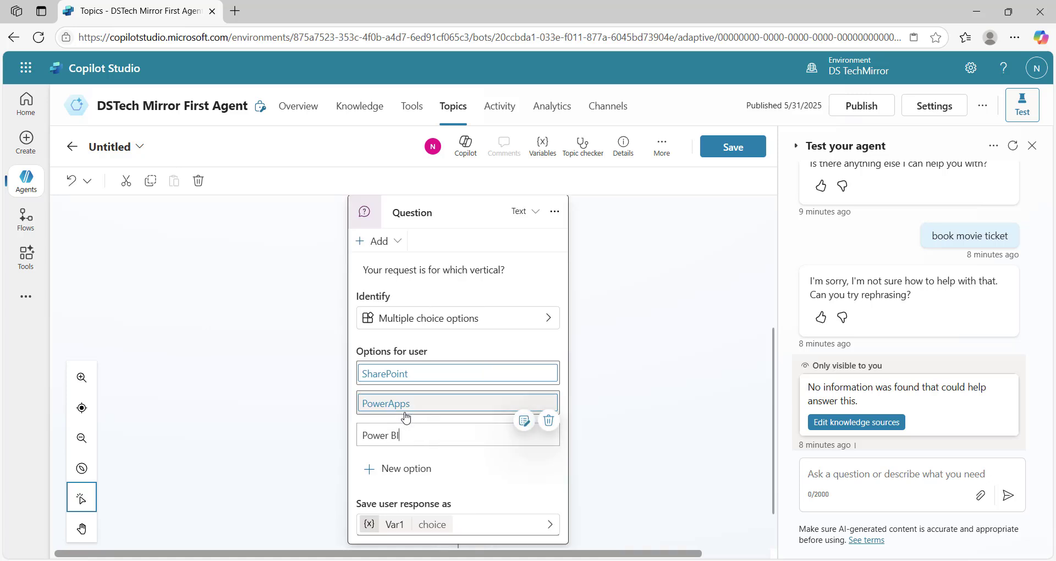
{"action": "left_click", "coordinate": [615, 413]}
{"action": "scroll", "coordinate": [525, 412], "scroll_direction": "down", "scroll_amount": 1}
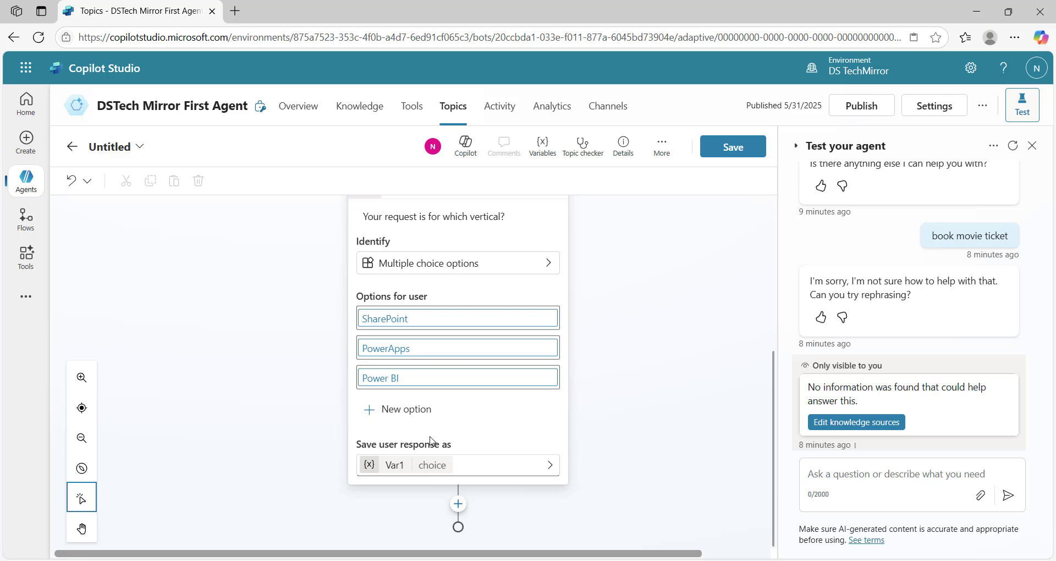
Review the question's list of identifiable entities again, down past Duration, Email and Event, without changing the selection.
{"action": "scroll", "coordinate": [548, 271], "scroll_direction": "up", "scroll_amount": 1}
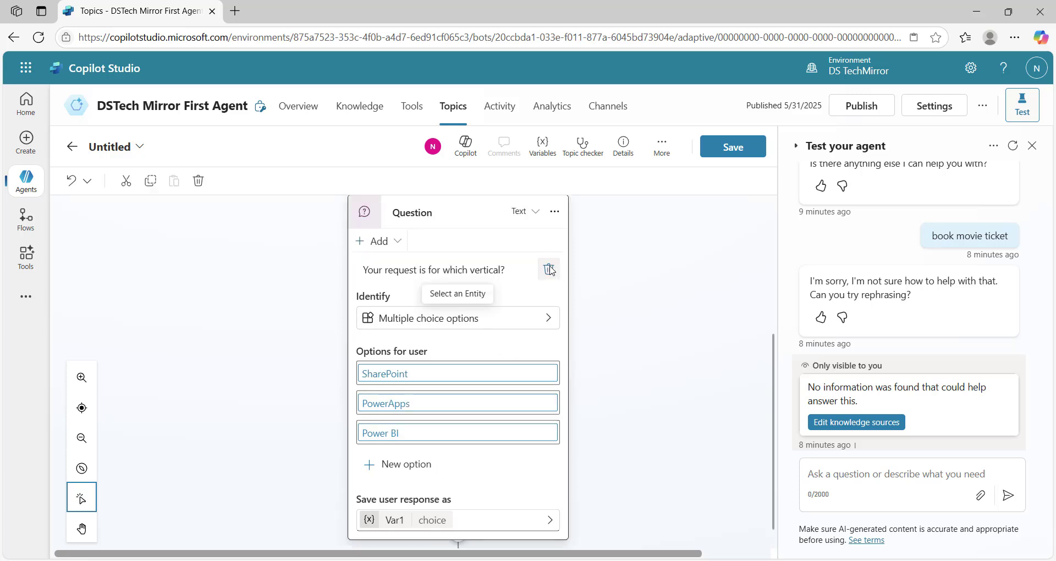
{"action": "left_click", "coordinate": [490, 319]}
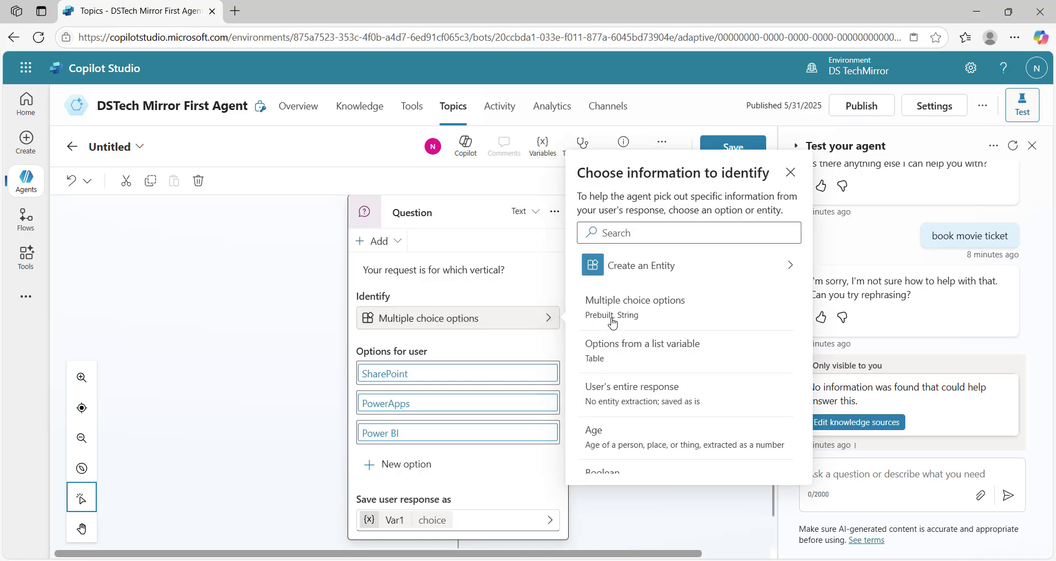
{"action": "scroll", "coordinate": [650, 330], "scroll_direction": "down", "scroll_amount": 6}
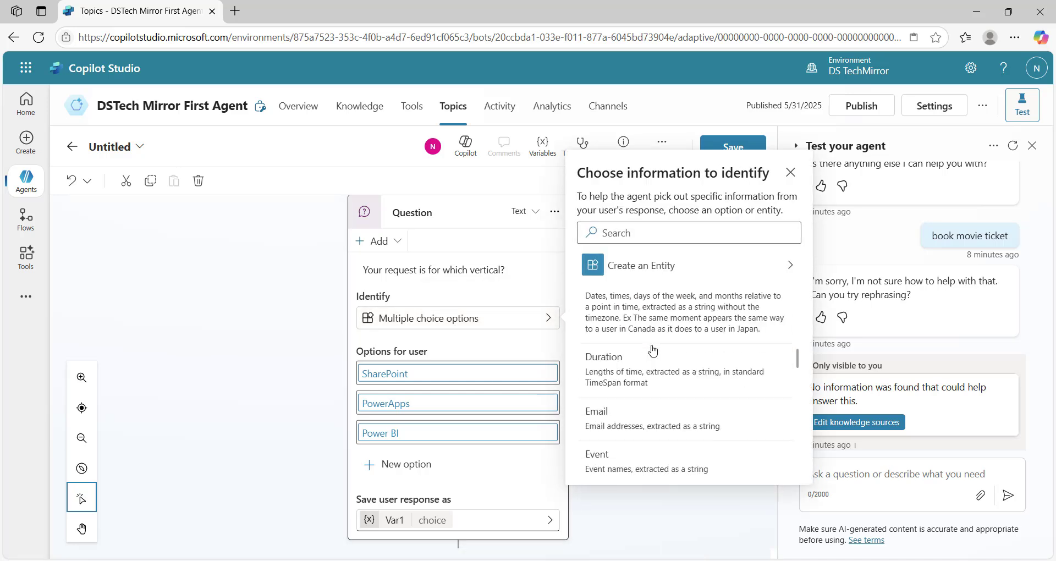
{"action": "scroll", "coordinate": [653, 350], "scroll_direction": "down", "scroll_amount": 2}
{"action": "left_click", "coordinate": [318, 308]}
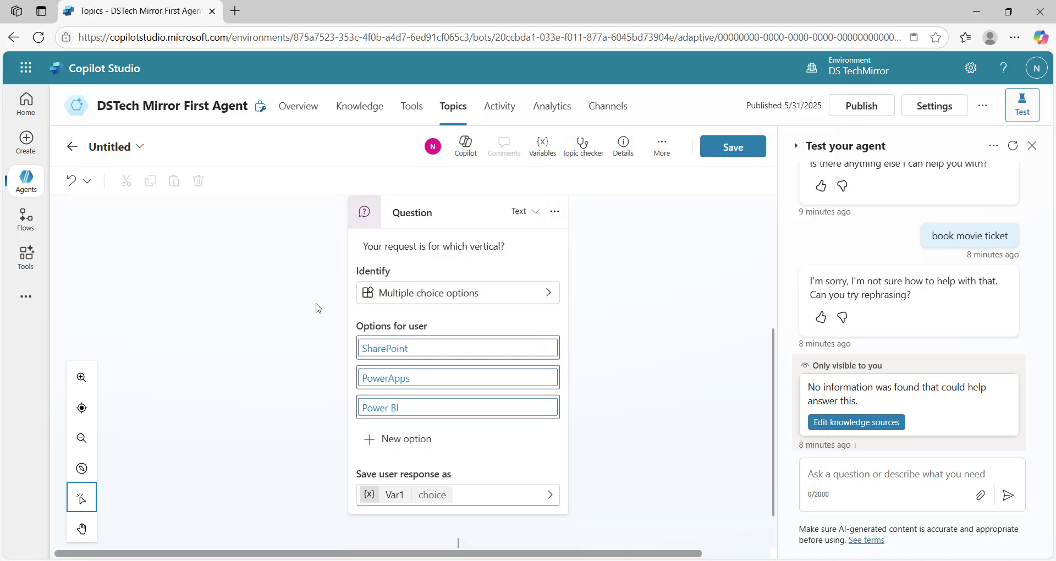
{"action": "scroll", "coordinate": [422, 494], "scroll_direction": "down", "scroll_amount": 1}
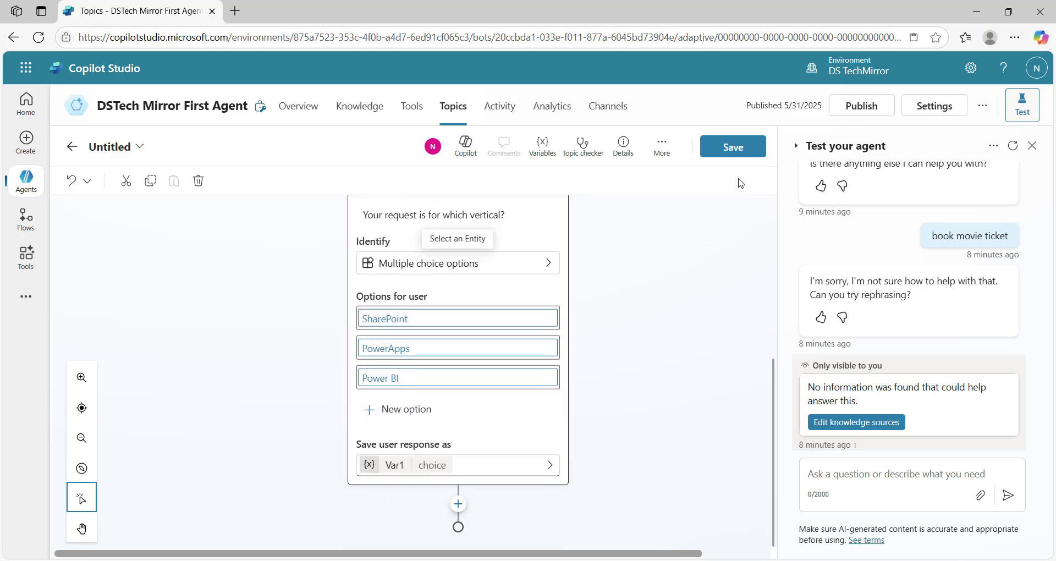
Rename the untitled topic "Status of Request" and save it.
{"action": "left_click", "coordinate": [96, 145]}
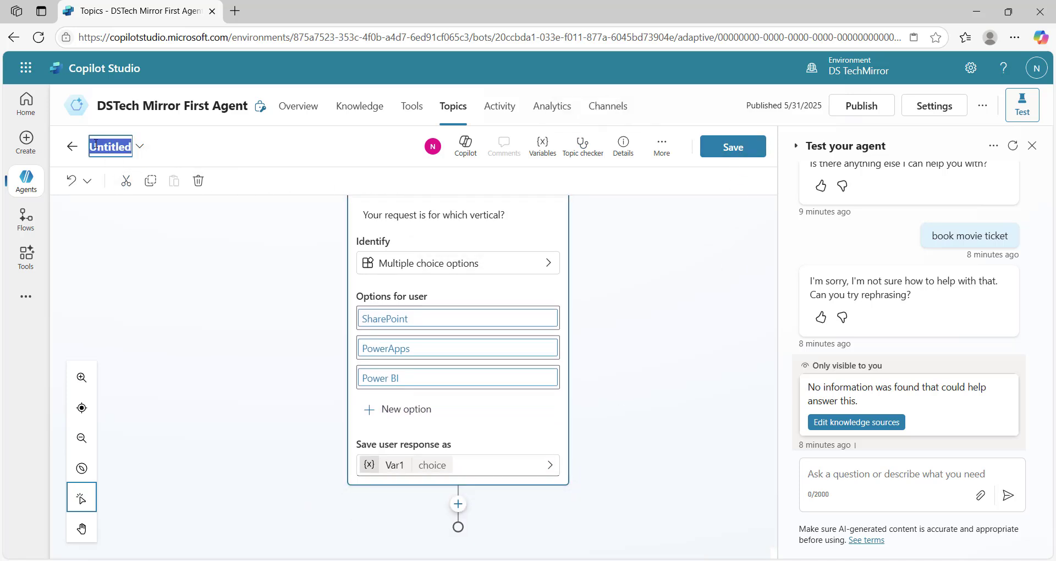
{"action": "type", "text": "Syte"}
{"action": "key", "text": "BackSpace"}
{"action": "key", "text": "BackSpace"}
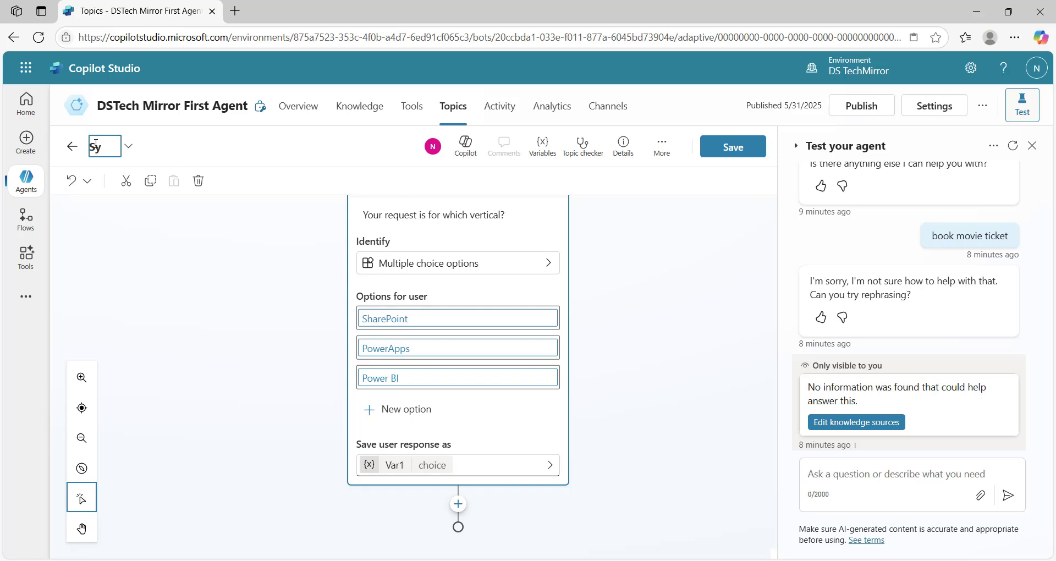
{"action": "type", "text": "tatus of Q"}
{"action": "key", "text": "BackSpace"}
{"action": "type", "text": "R"}
{"action": "key", "text": "BackSpace"}
{"action": "type", "text": "Re"}
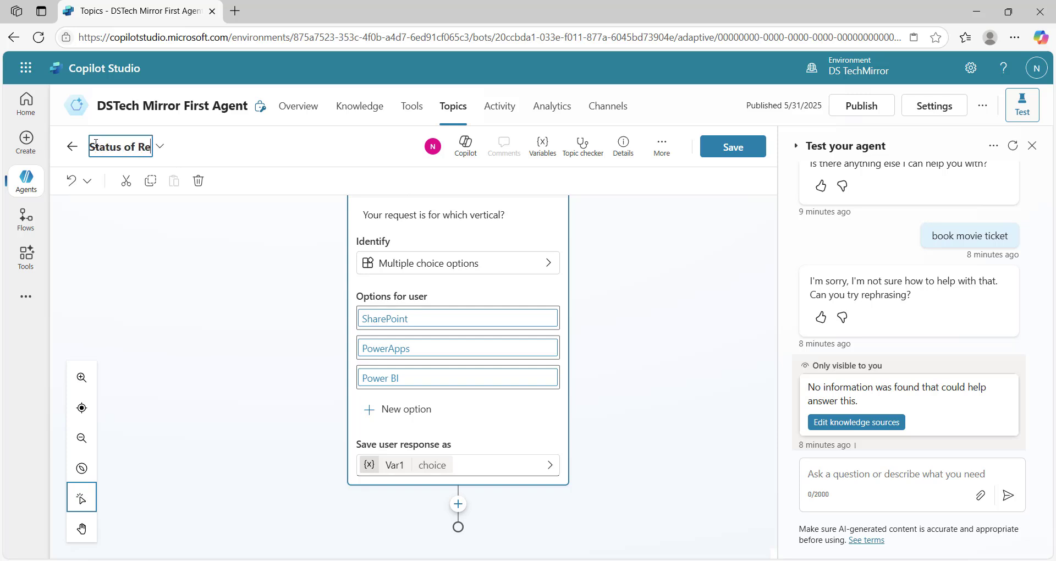
{"action": "type", "text": "quest"}
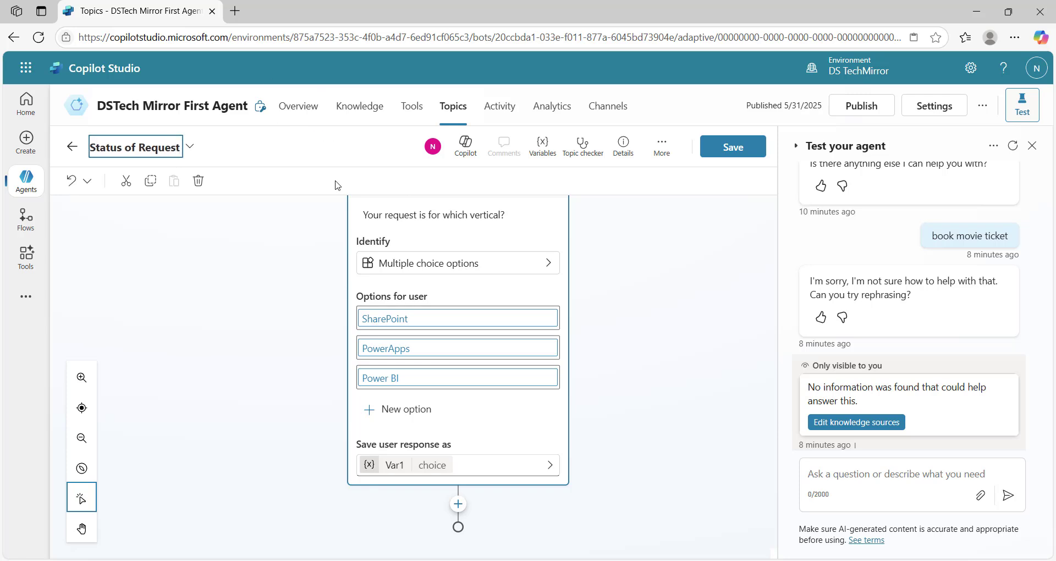
{"action": "left_click", "coordinate": [716, 148]}
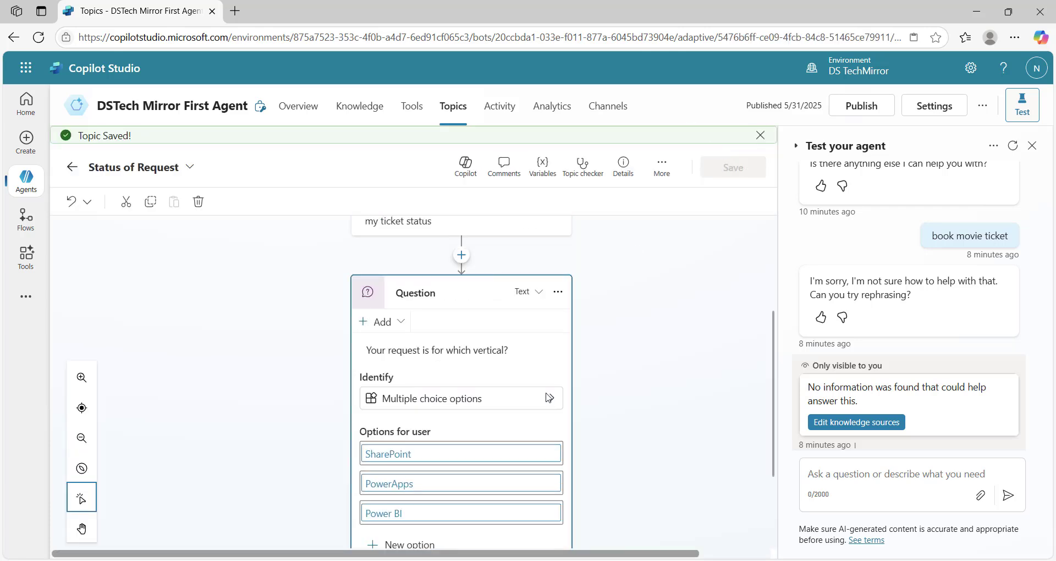
Restart the test conversation and send the agent the message "I want to create new request".
{"action": "left_click", "coordinate": [1014, 146]}
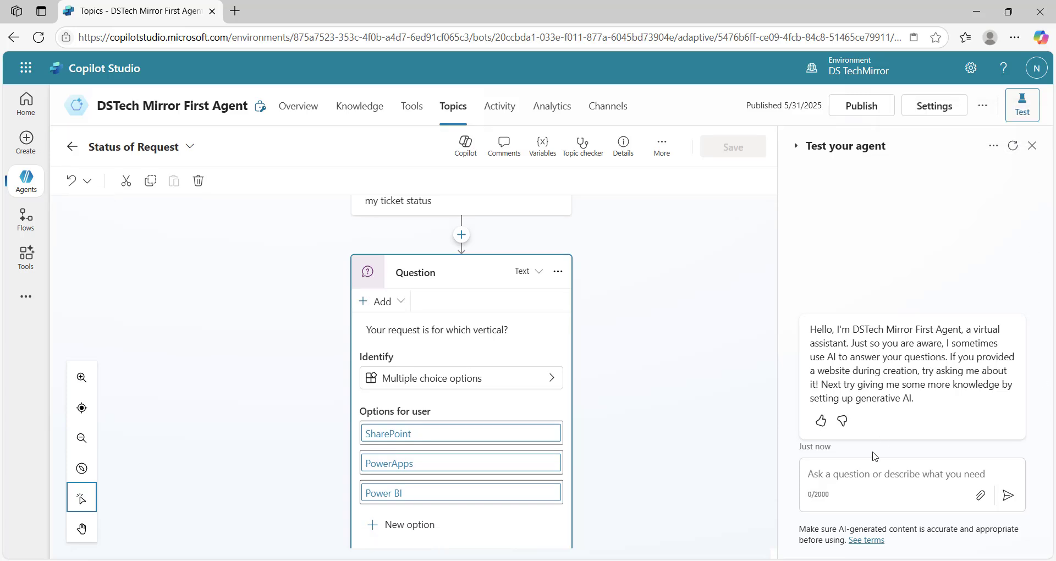
{"action": "left_click", "coordinate": [850, 473]}
{"action": "type", "text": "create"}
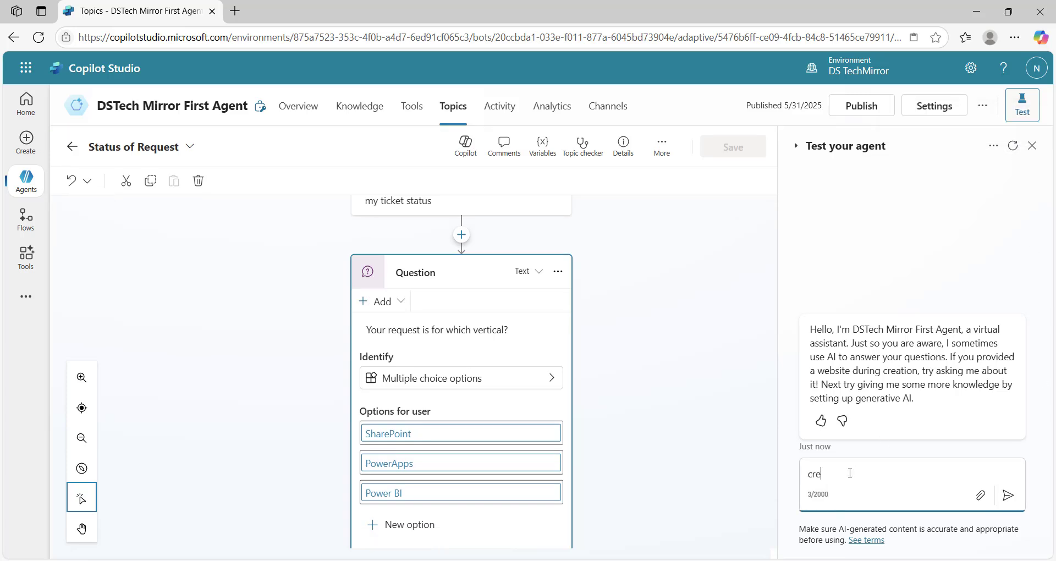
{"action": "key", "text": "BackSpace"}
{"action": "key", "text": "BackSpace"}
{"action": "key", "text": "BackSpace"}
{"action": "key", "text": "BackSpace"}
{"action": "key", "text": "BackSpace"}
{"action": "type", "text": "I want to create new request"}
{"action": "key", "text": "Return"}
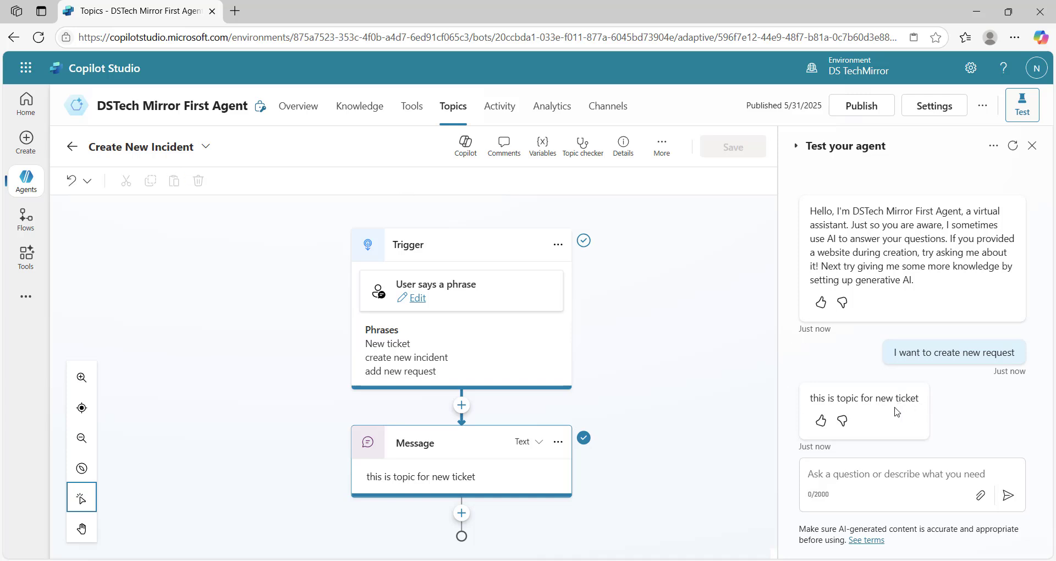
Ask the test agent "what is the status of my request" and answer its vertical question with SharePoint.
{"action": "left_click", "coordinate": [873, 468]}
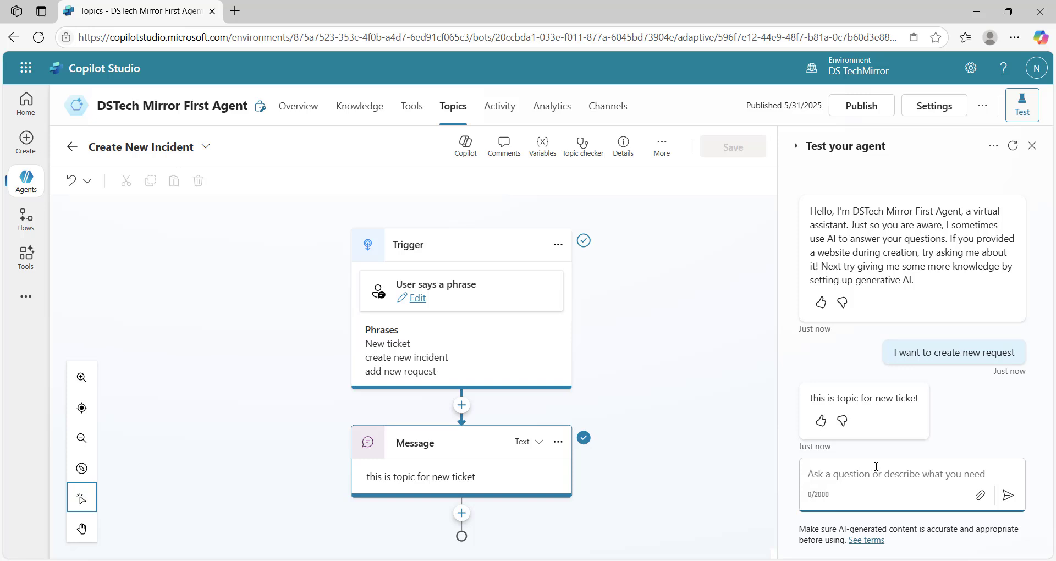
{"action": "type", "text": "stuat"}
{"action": "key", "text": "BackSpace"}
{"action": "key", "text": "BackSpace"}
{"action": "key", "text": "BackSpace"}
{"action": "key", "text": "BackSpace"}
{"action": "key", "text": "BackSpace"}
{"action": "type", "text": "w"}
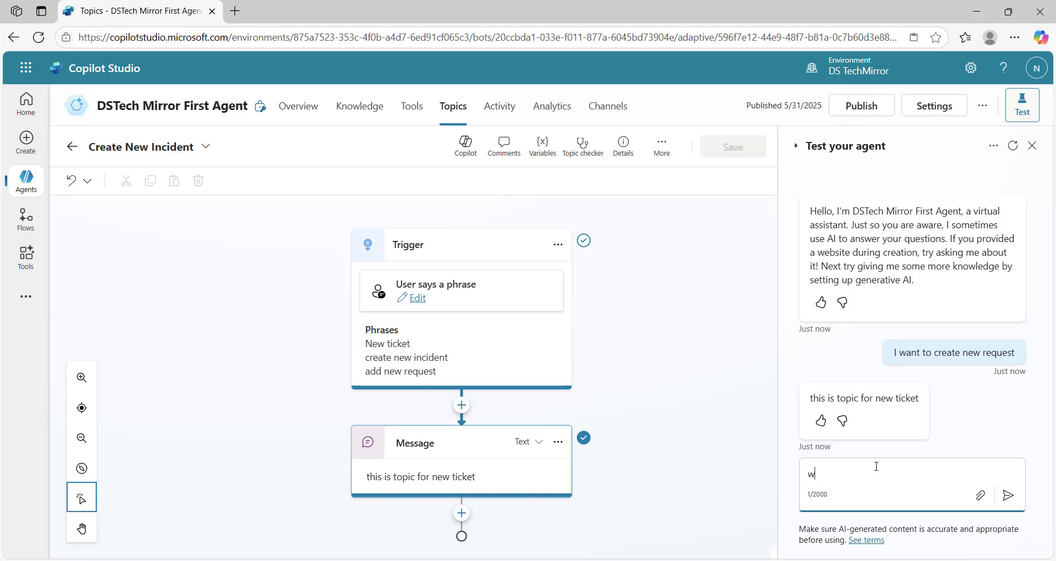
{"action": "type", "text": "hat is the status of my "}
{"action": "type", "text": "reqeu"}
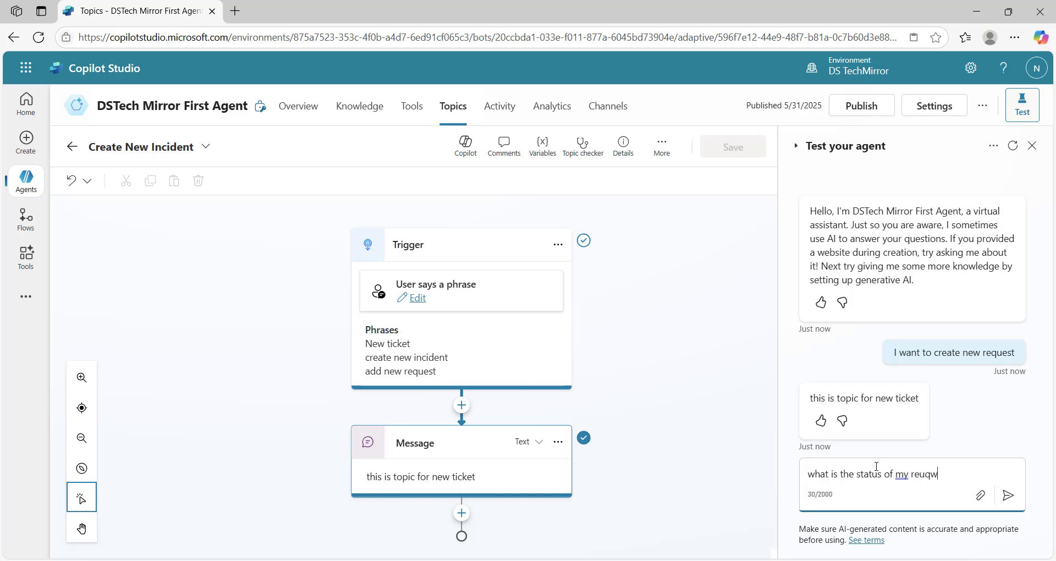
{"action": "key", "text": "BackSpace"}
{"action": "key", "text": "BackSpace"}
{"action": "key", "text": "BackSpace"}
{"action": "type", "text": "quest"}
{"action": "key", "text": "Return"}
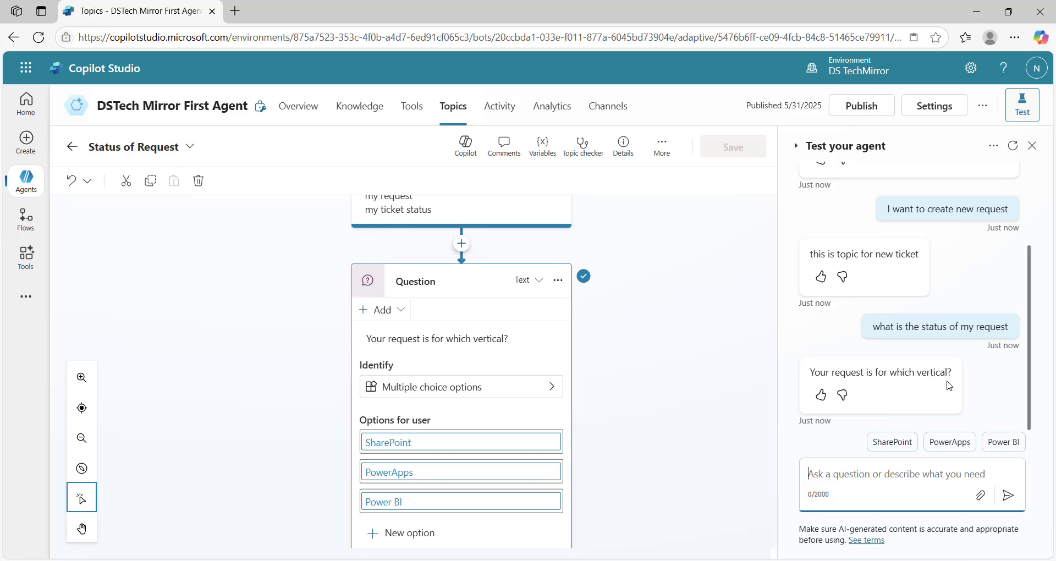
{"action": "left_click", "coordinate": [895, 442]}
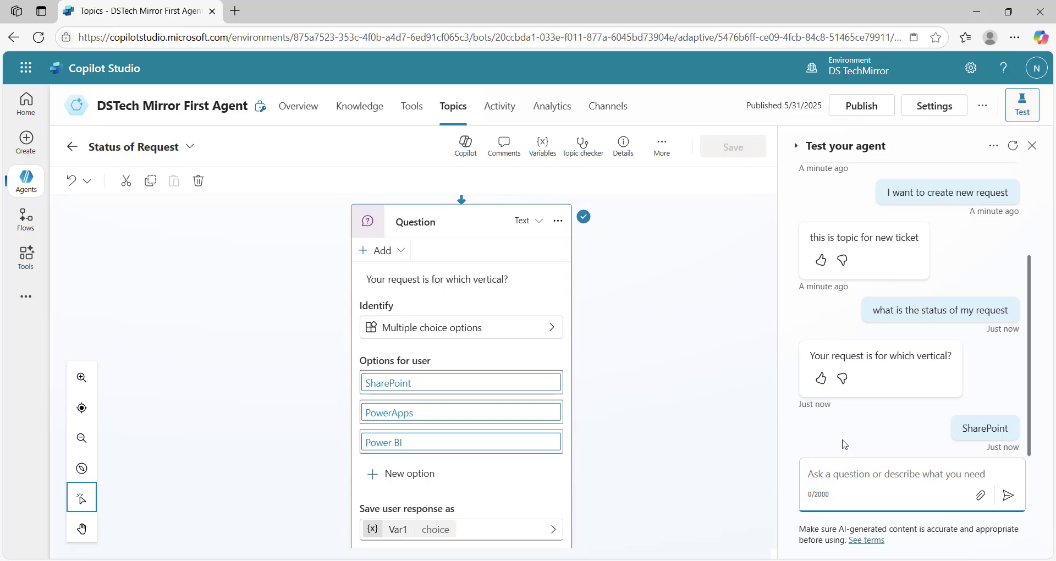
{"action": "scroll", "coordinate": [511, 403], "scroll_direction": "down", "scroll_amount": 2}
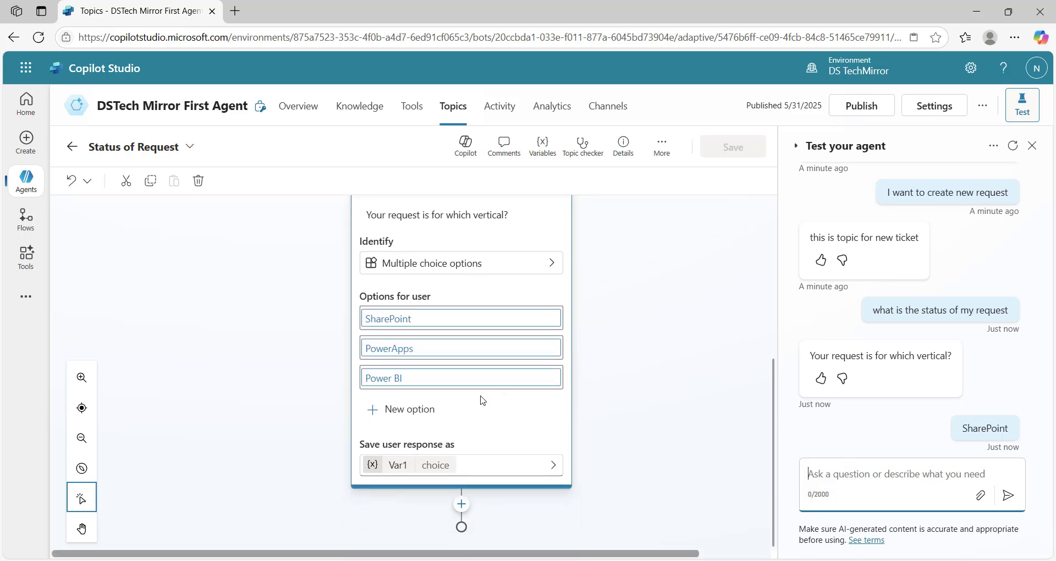
{"action": "left_click", "coordinate": [461, 504]}
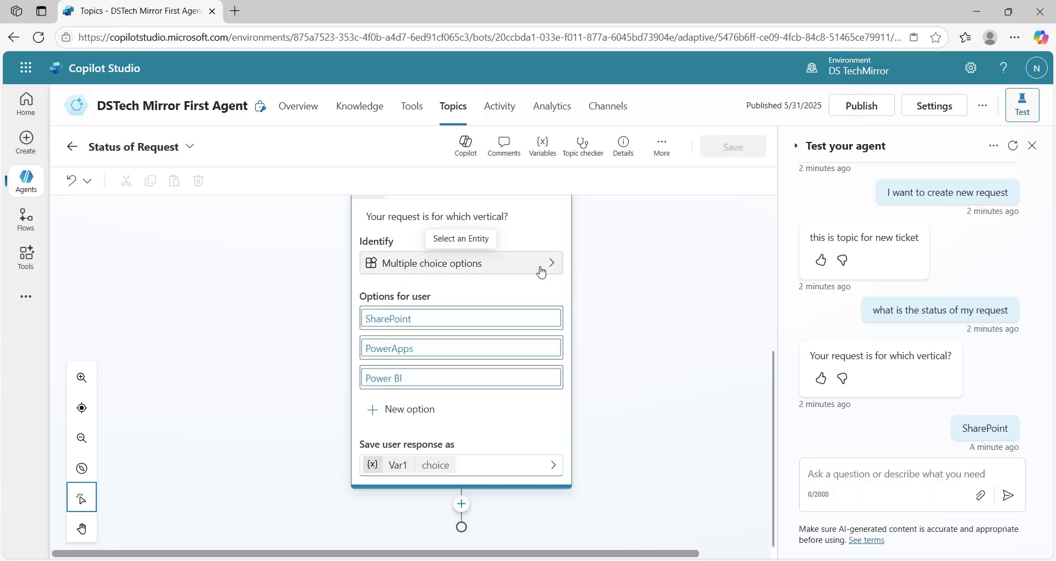
{"action": "scroll", "coordinate": [537, 264], "scroll_direction": "up", "scroll_amount": 5}
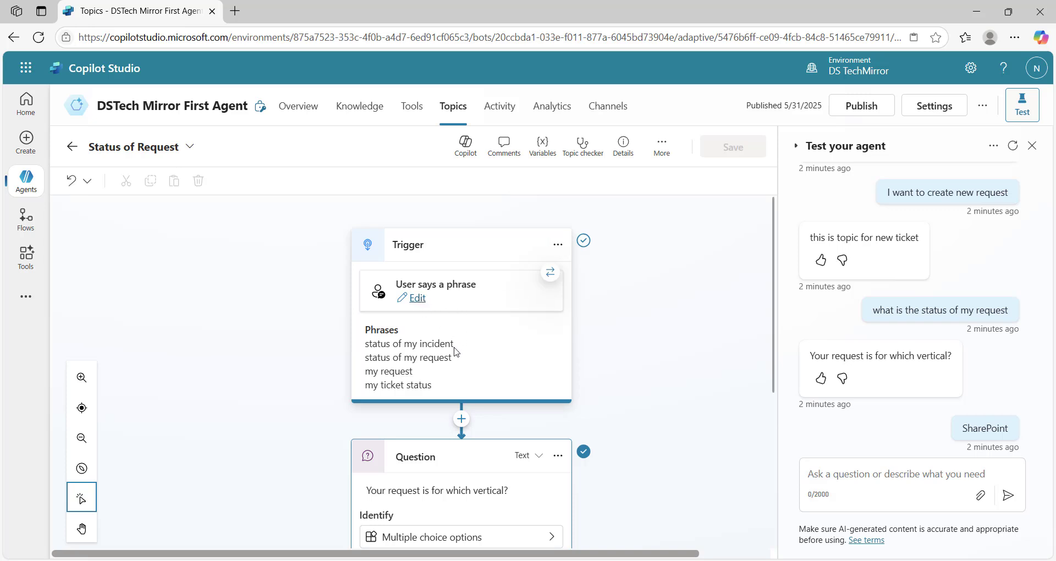
{"action": "left_click", "coordinate": [455, 352]}
{"action": "left_click", "coordinate": [604, 391]}
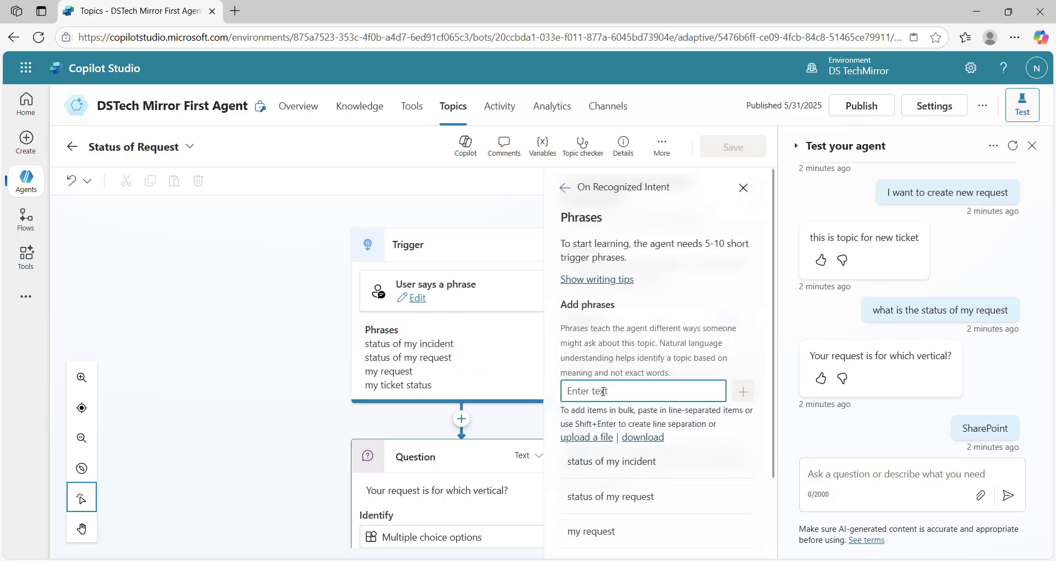
{"action": "type", "text": "create new r"}
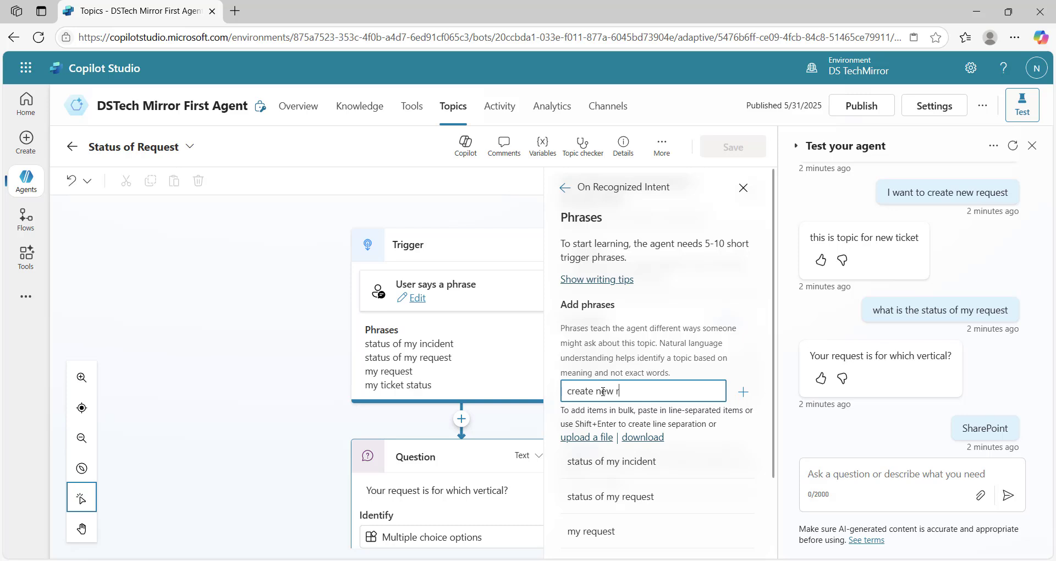
{"action": "type", "text": "eue"}
{"action": "key", "text": "BackSpace"}
{"action": "type", "text": "quest"}
{"action": "left_click", "coordinate": [252, 384]}
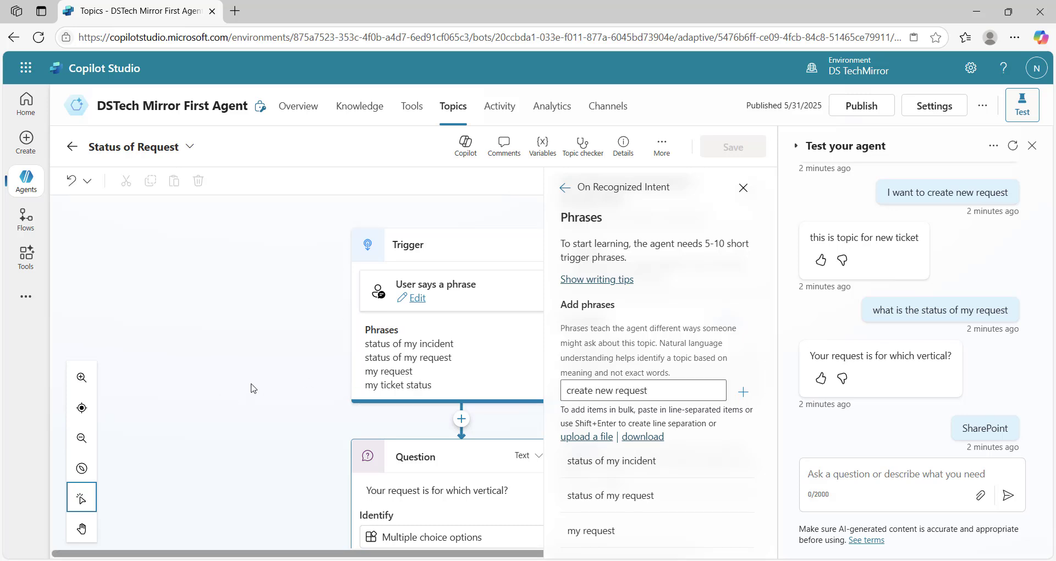
Add "create new request" to the trigger phrases of the Status of Request topic, expand the advanced phrase settings, and save the topic.
{"action": "left_click", "coordinate": [416, 299]}
{"action": "left_click", "coordinate": [656, 394]}
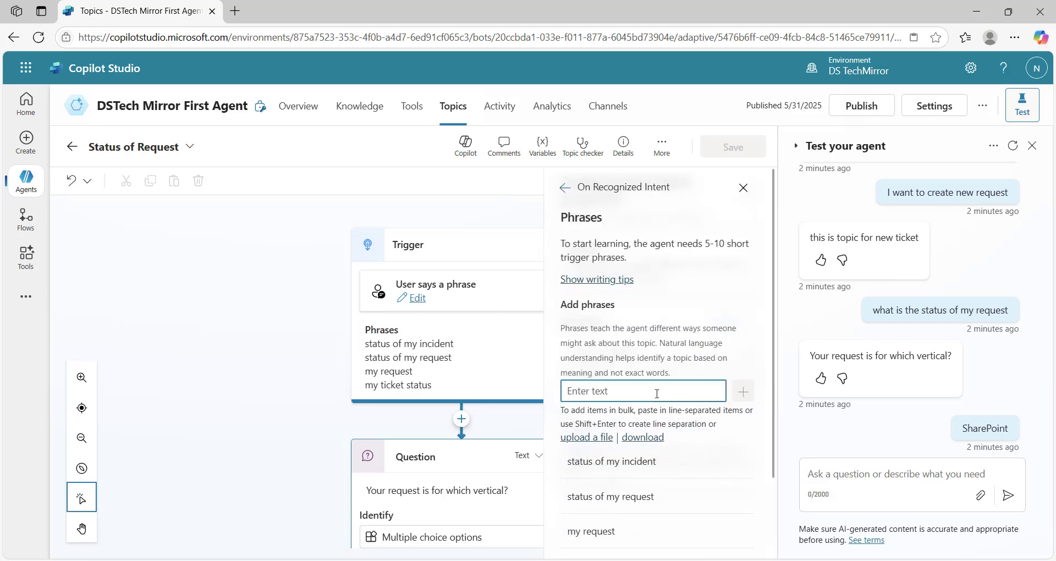
{"action": "type", "text": "vtr"}
{"action": "type", "text": "cre"}
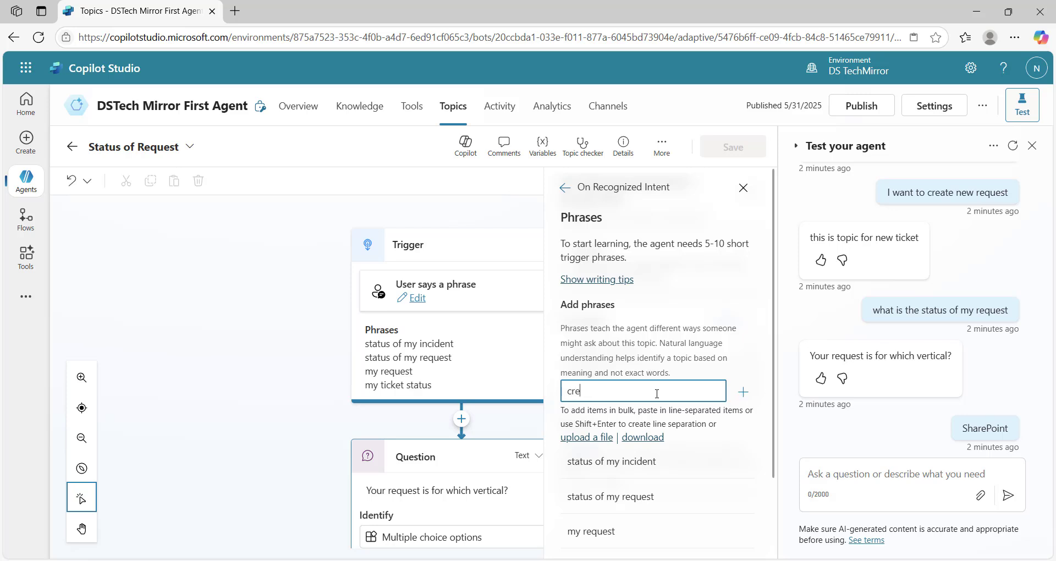
{"action": "type", "text": "ate new request"}
{"action": "left_click", "coordinate": [742, 392]}
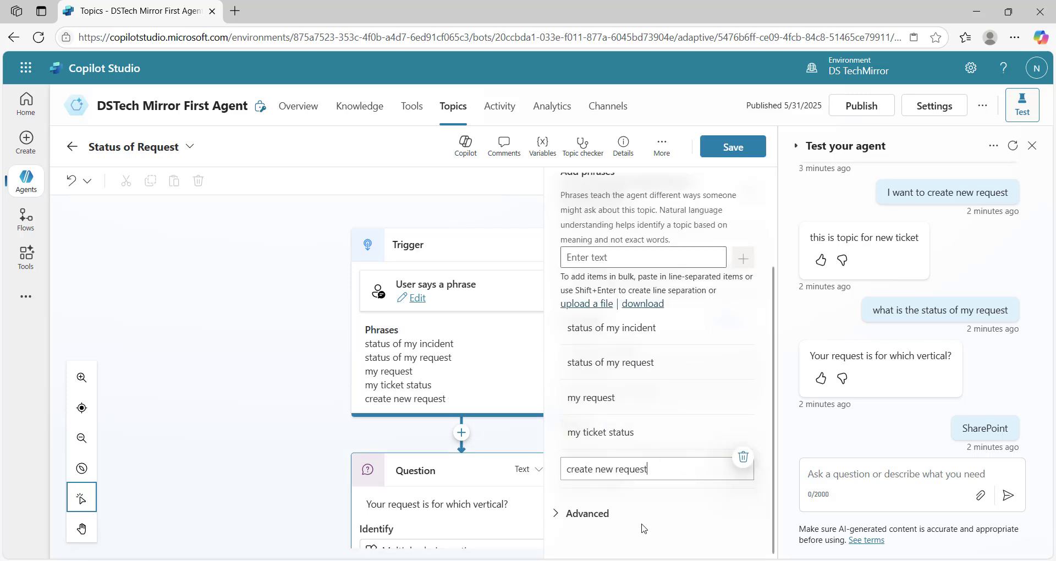
{"action": "left_click", "coordinate": [664, 517]}
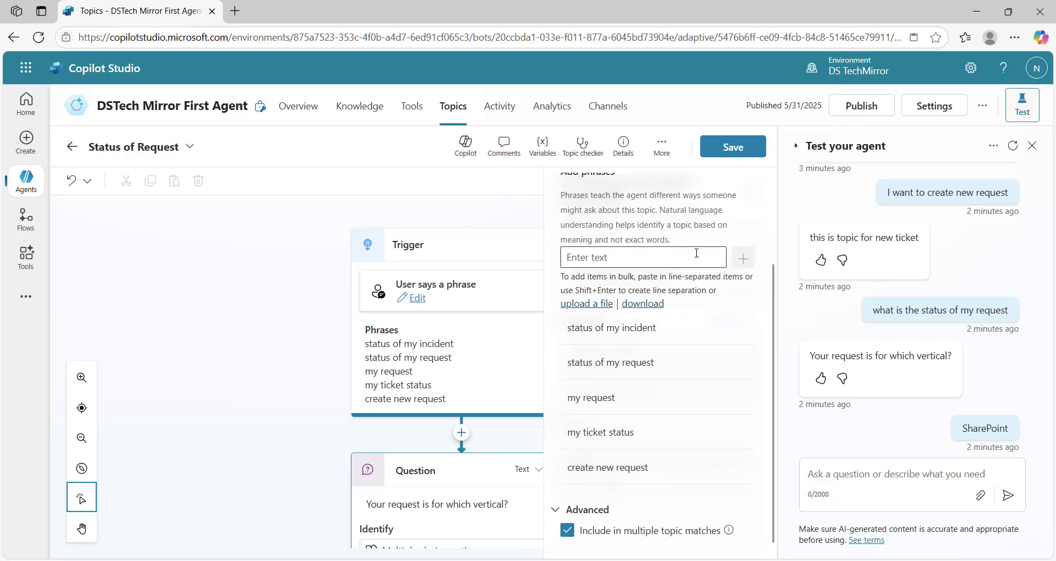
{"action": "left_click", "coordinate": [733, 148]}
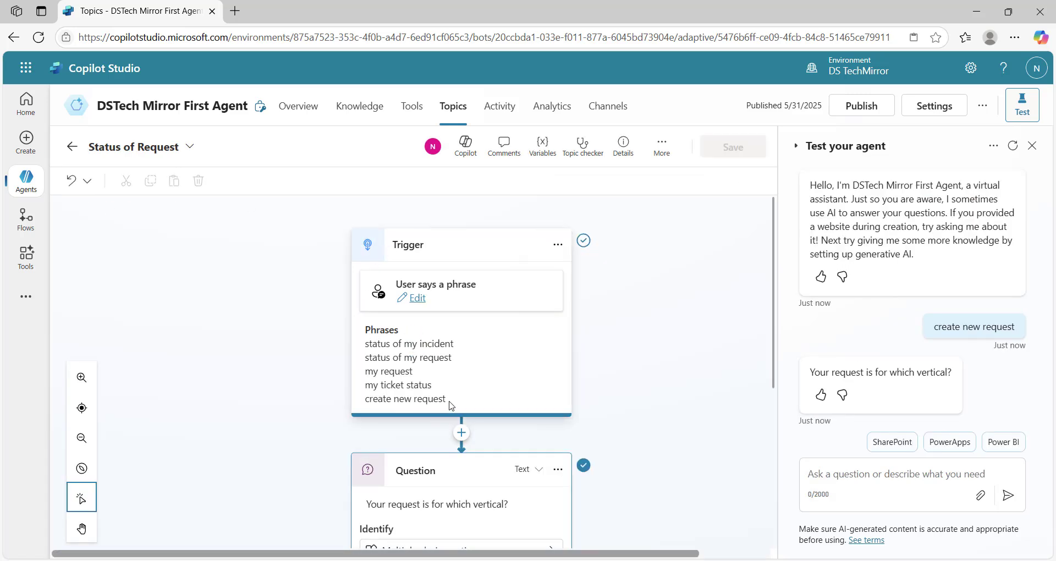
Switch to the Create New Incident topic, add "create new request" to its trigger phrases too, and save it.
{"action": "left_click", "coordinate": [190, 146]}
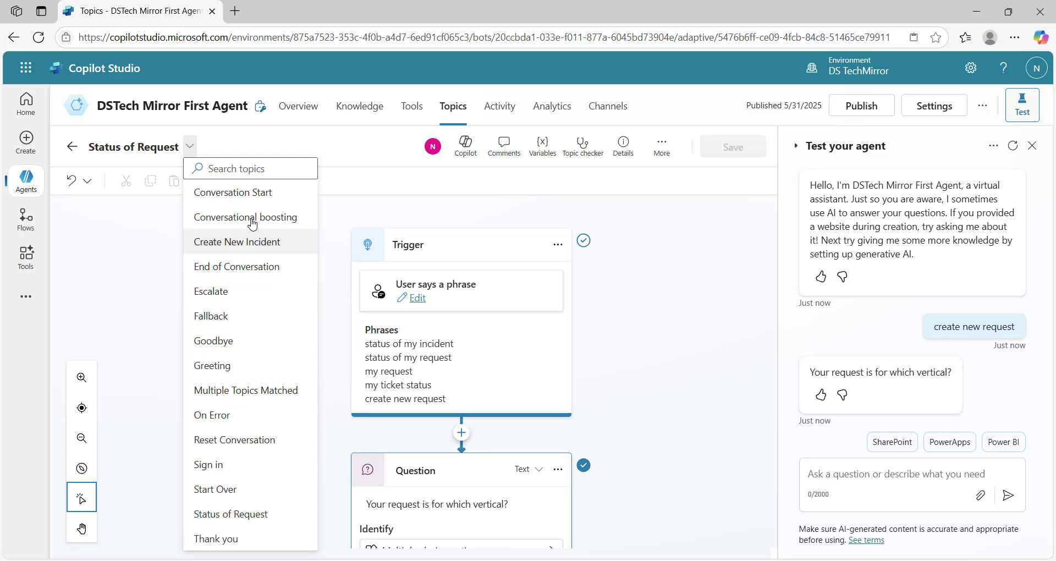
{"action": "left_click", "coordinate": [243, 248]}
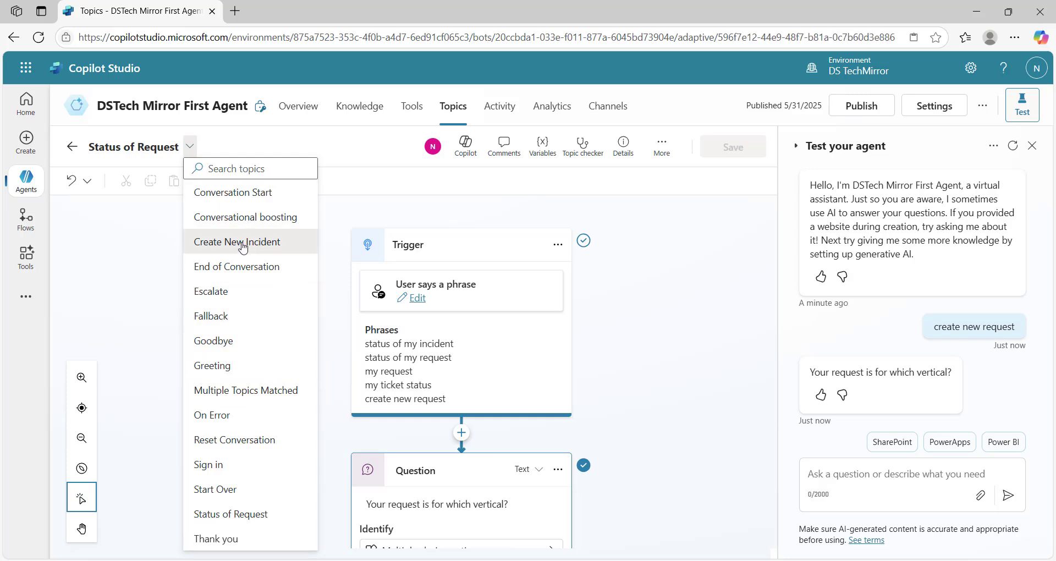
{"action": "left_click", "coordinate": [418, 300]}
{"action": "left_click", "coordinate": [616, 389]}
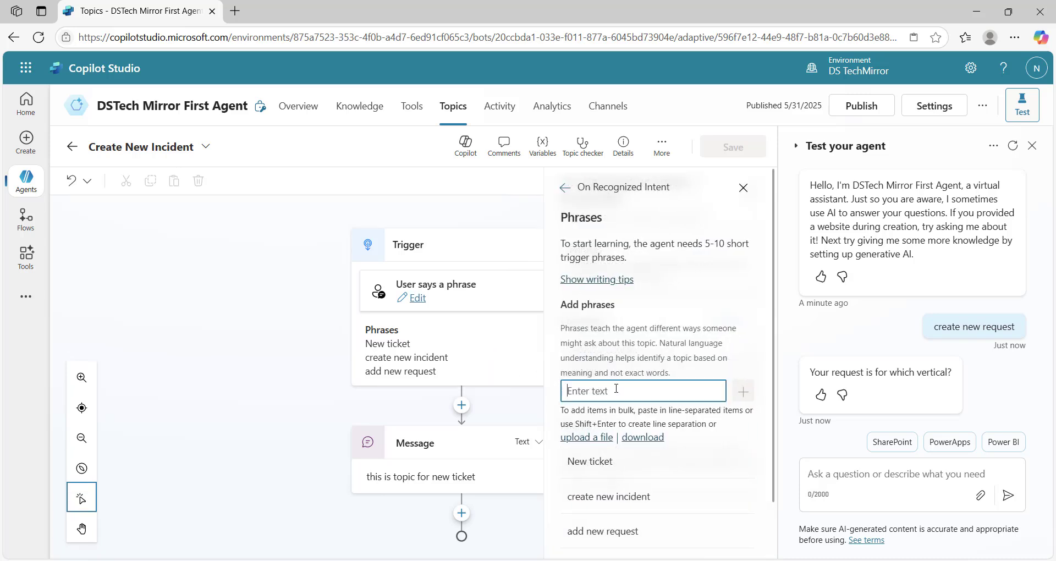
{"action": "type", "text": "create enw"}
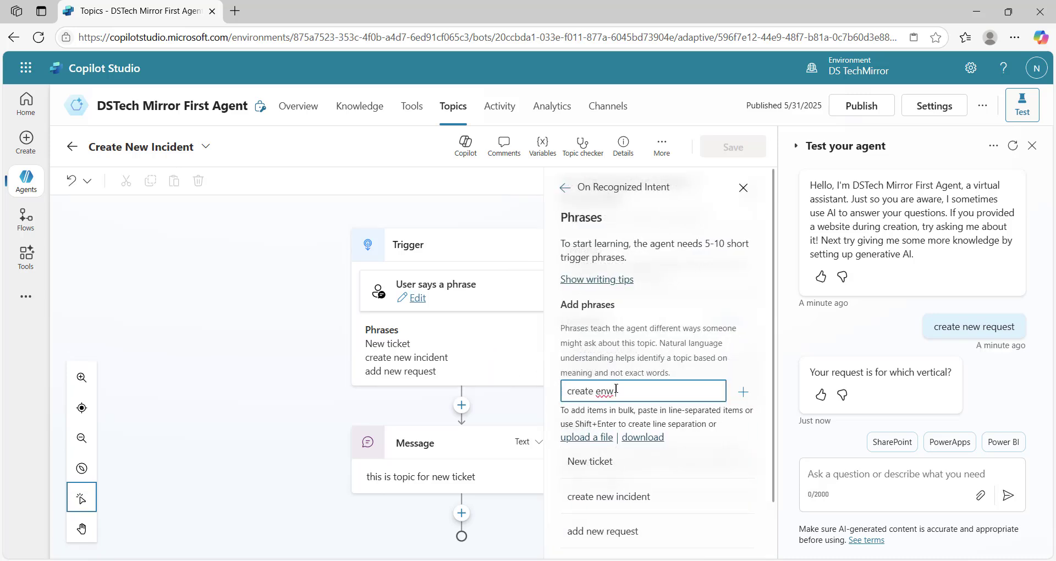
{"action": "key", "text": "BackSpace"}
{"action": "key", "text": "BackSpace"}
{"action": "key", "text": "BackSpace"}
{"action": "type", "text": "new request"}
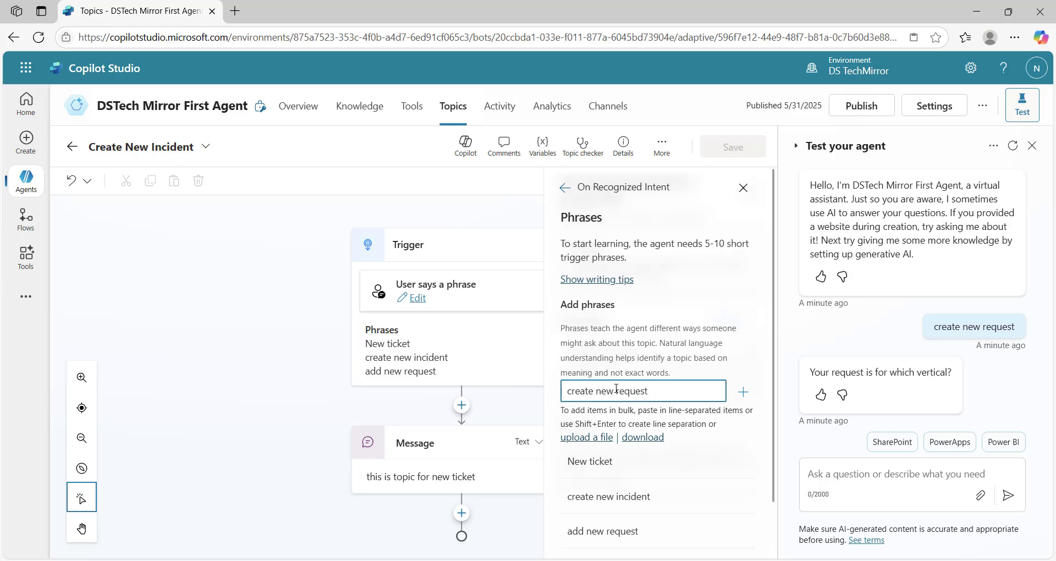
{"action": "left_click", "coordinate": [743, 392]}
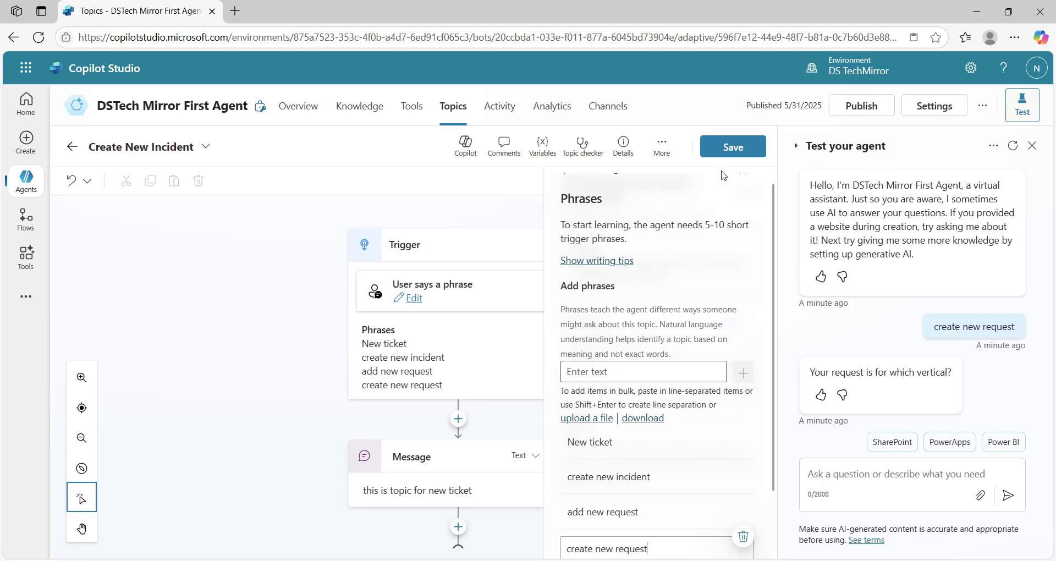
{"action": "left_click", "coordinate": [734, 150]}
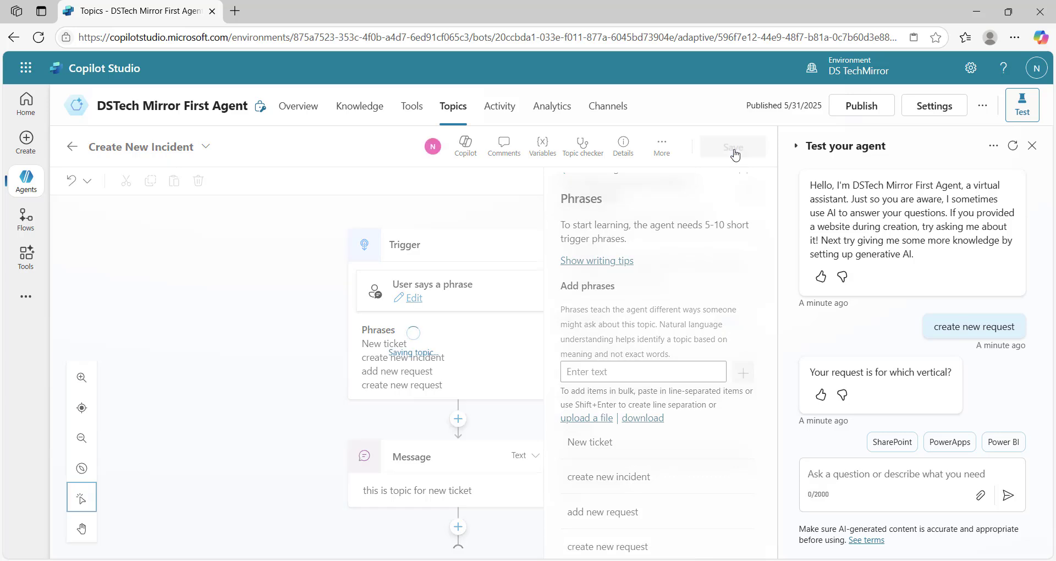
Restart the test conversation, send "create new request", and choose Create New Incident as the intended topic.
{"action": "left_click", "coordinate": [1013, 151]}
{"action": "left_click", "coordinate": [872, 474]}
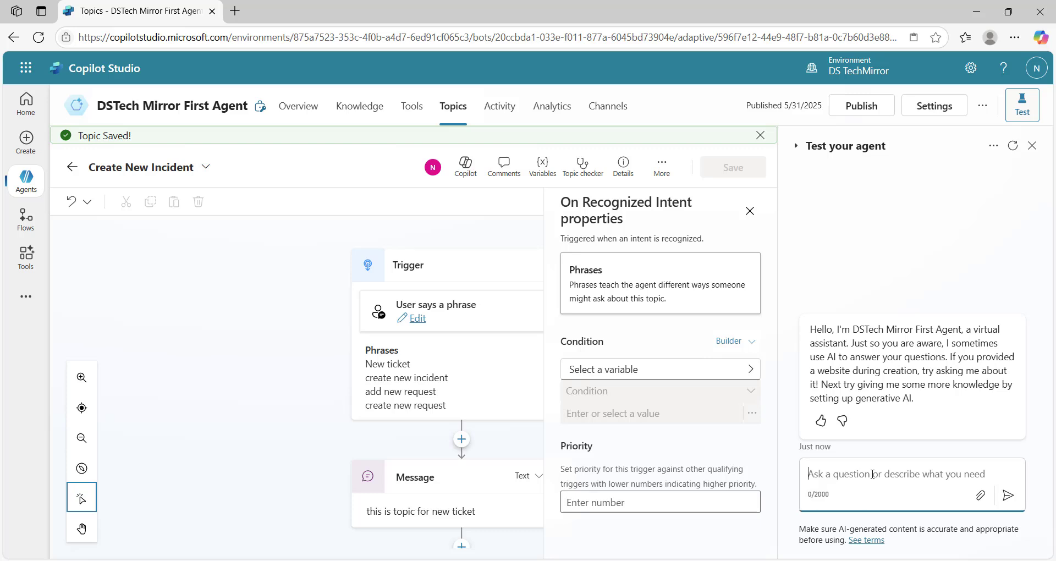
{"action": "type", "text": "create ne"}
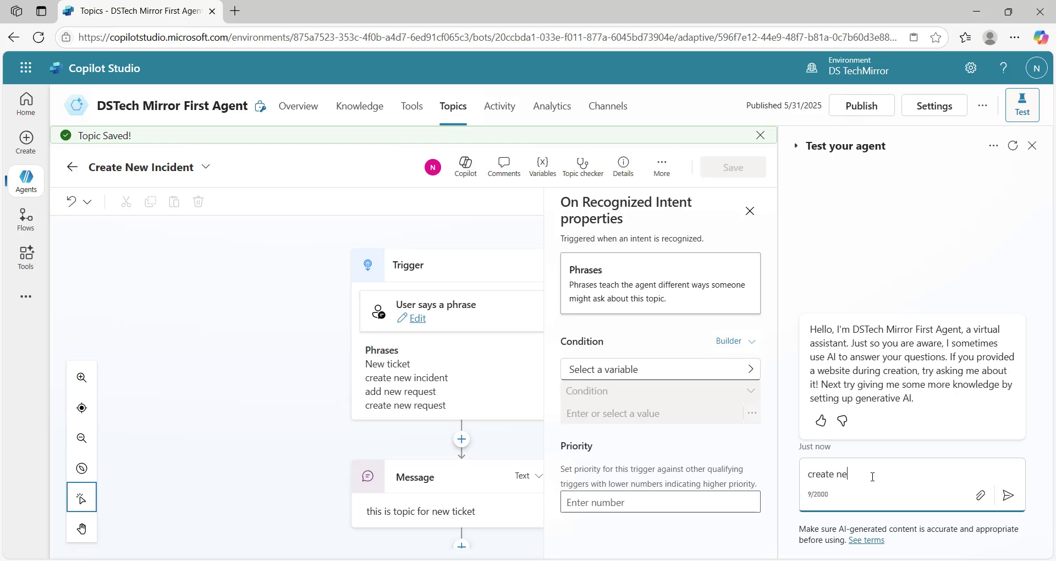
{"action": "type", "text": "w request"}
{"action": "key", "text": "Return"}
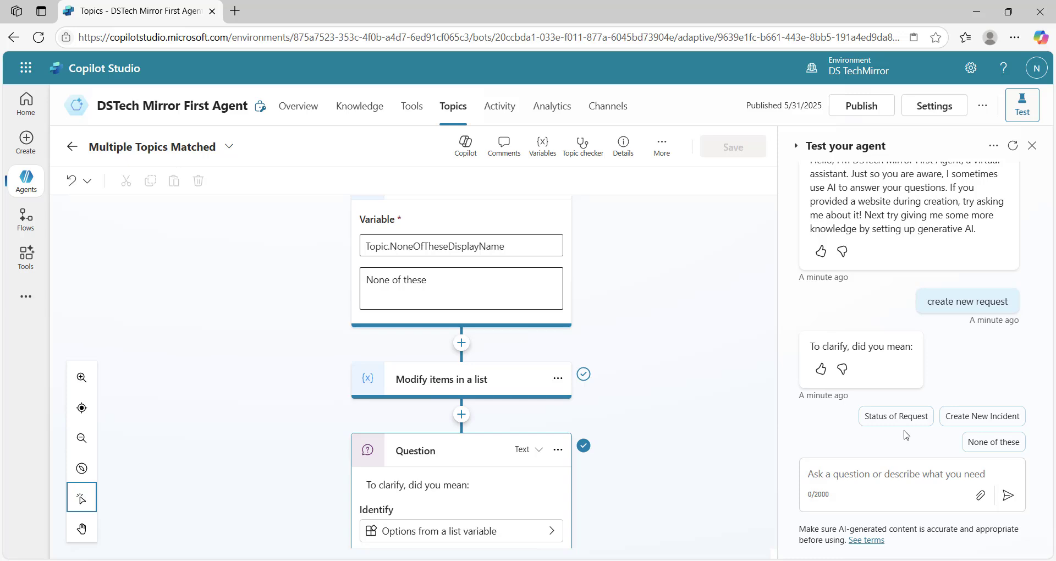
{"action": "left_click", "coordinate": [954, 417]}
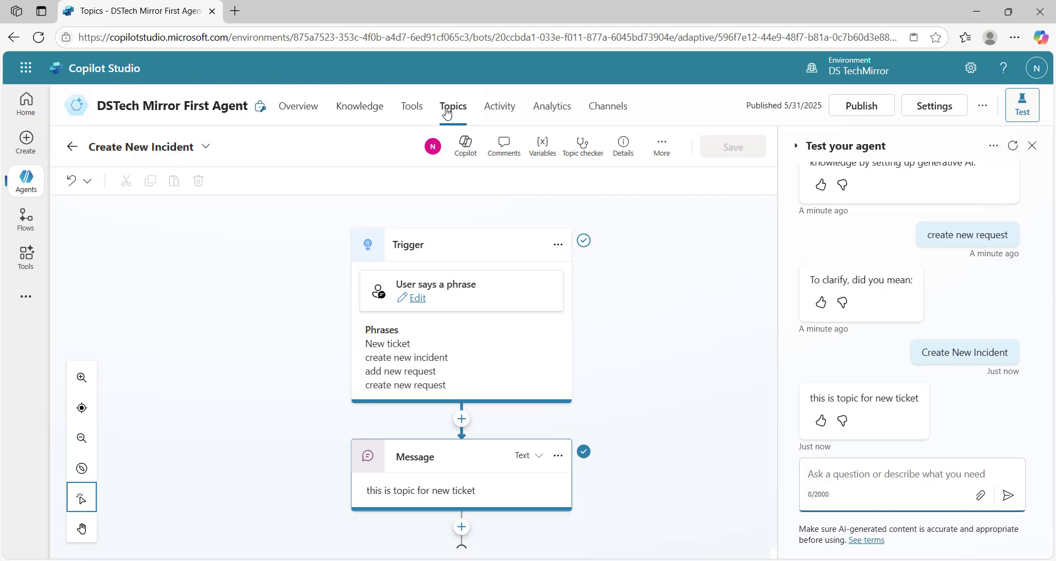
Return to the agent's topic list and show only the system topics.
{"action": "left_click", "coordinate": [447, 113]}
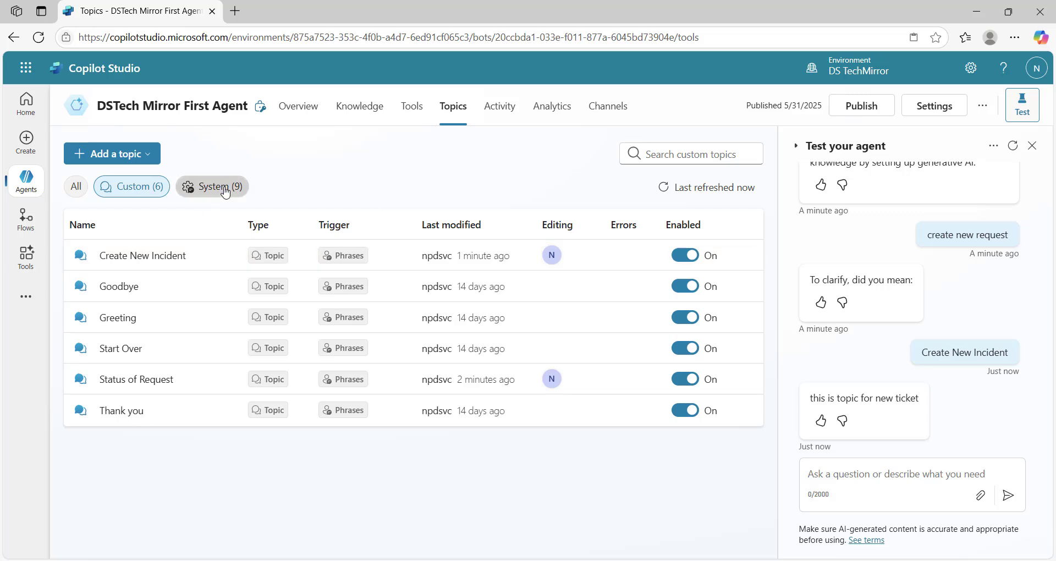
{"action": "left_click", "coordinate": [225, 192]}
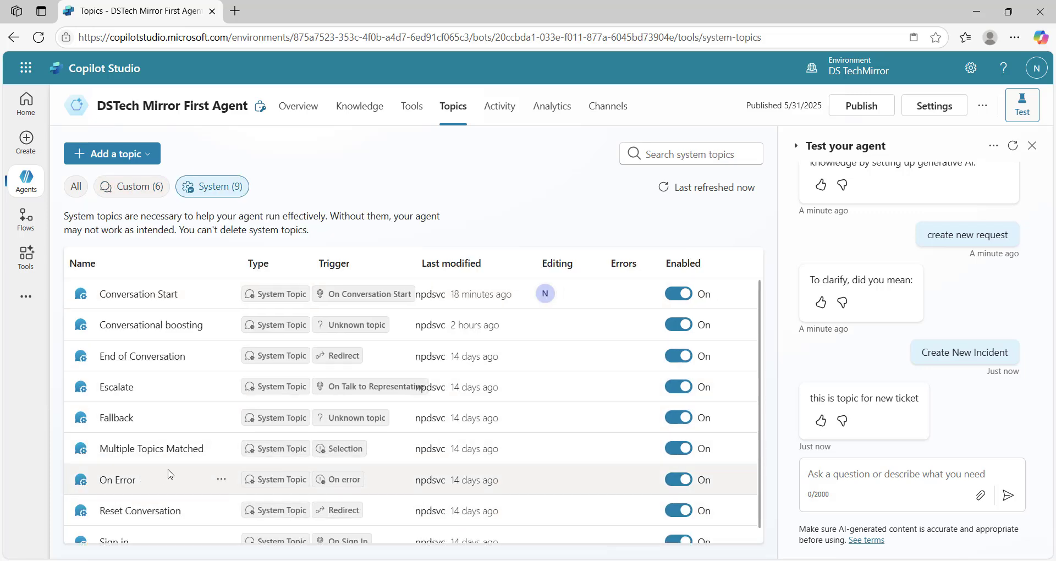